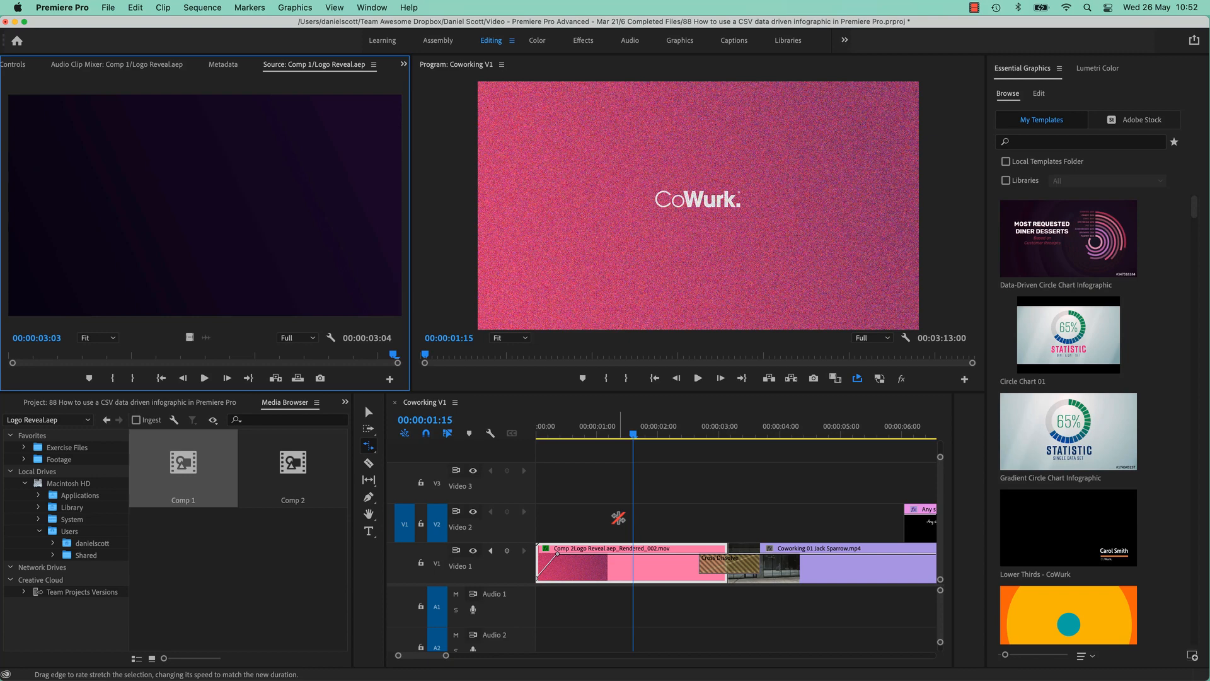
Play the Coworking V1 sequence from its start
click(520, 504)
key(Home)
key(space)
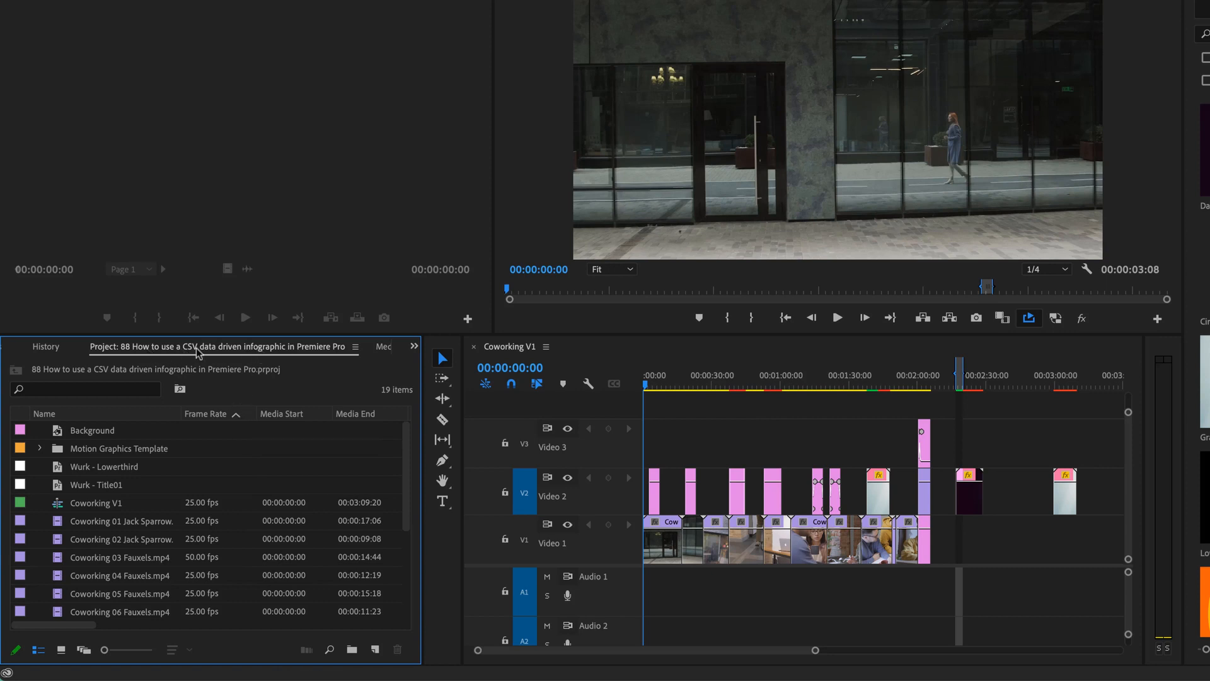
key(super+i)
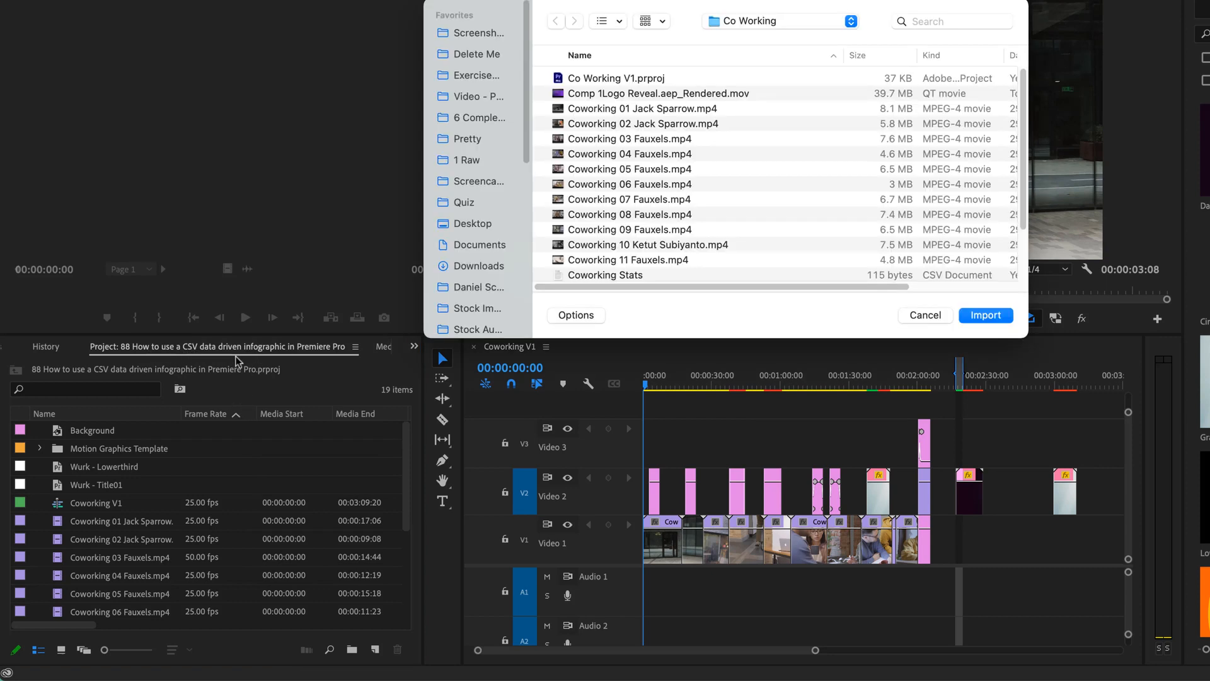
scroll(643, 234, down, 3)
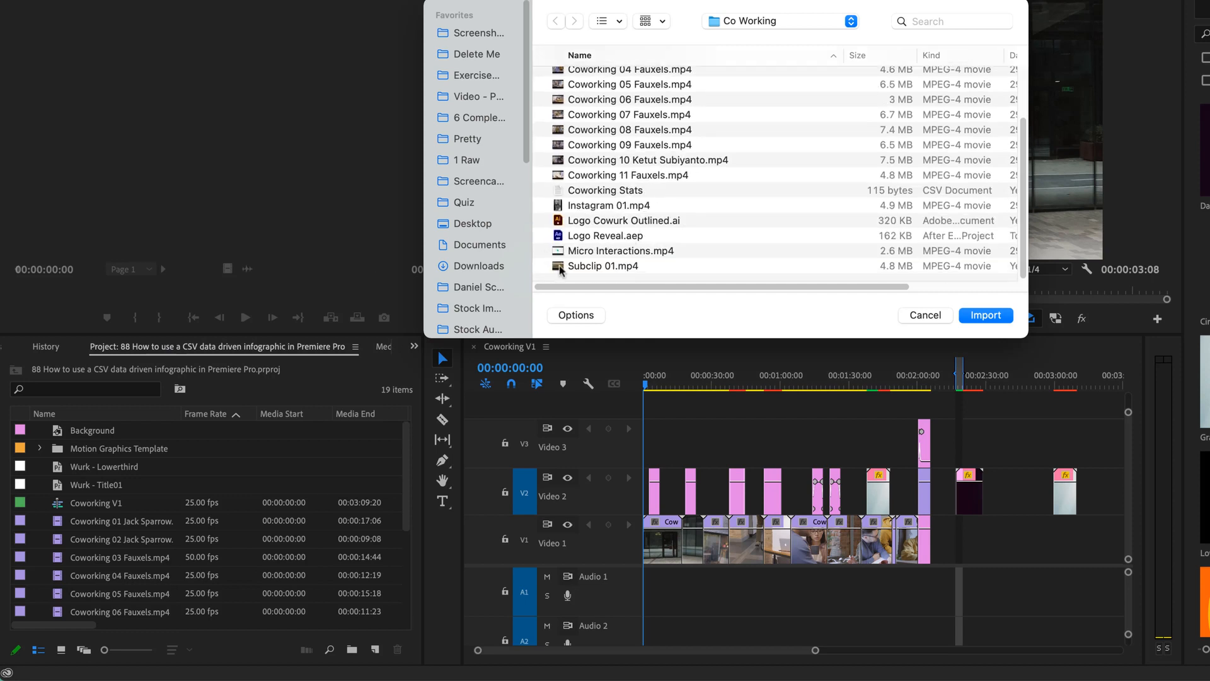
click(603, 237)
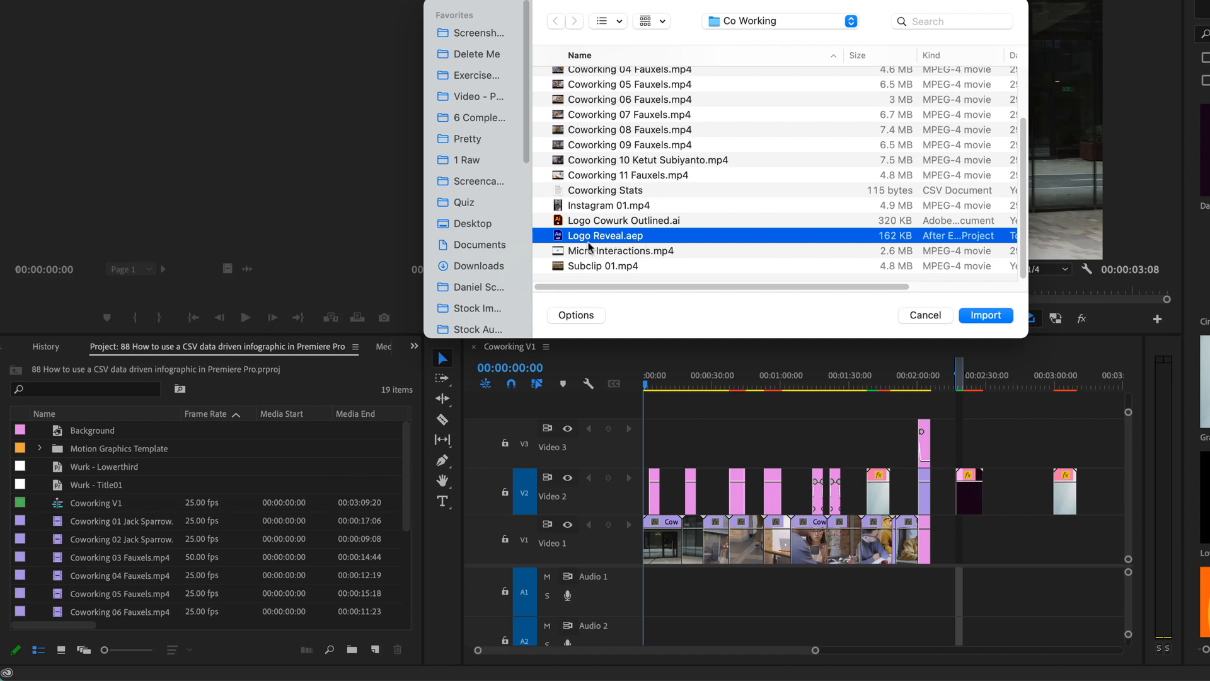
click(998, 320)
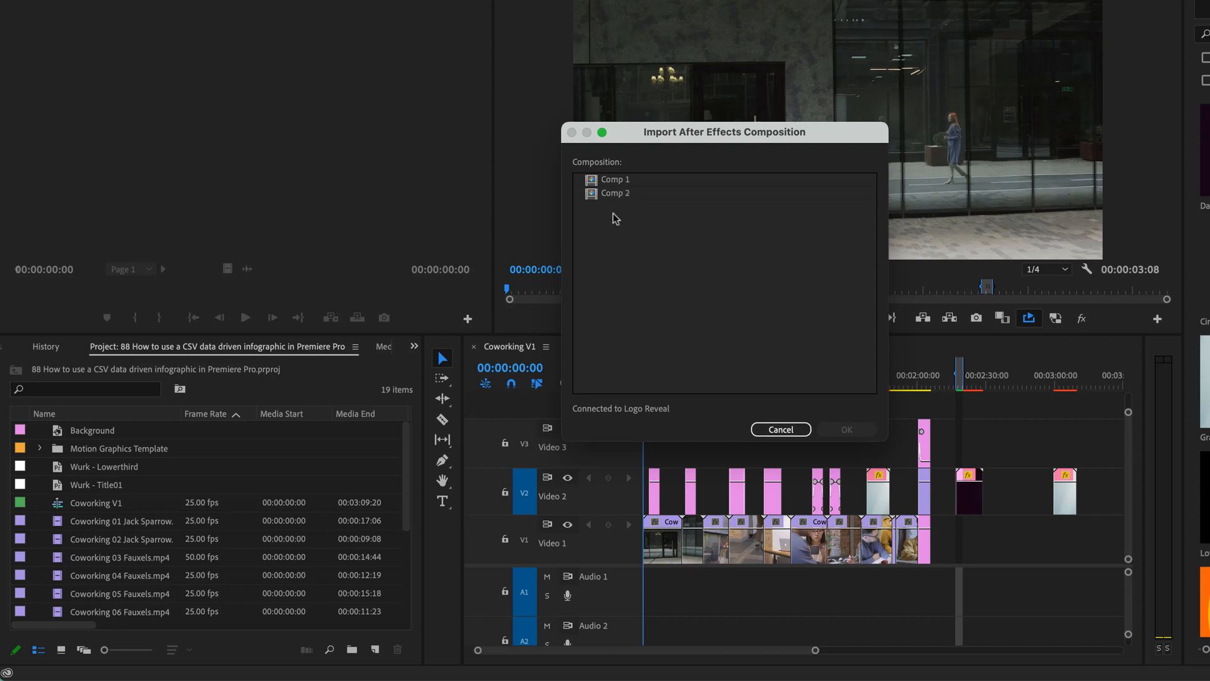
click(614, 181)
click(616, 194)
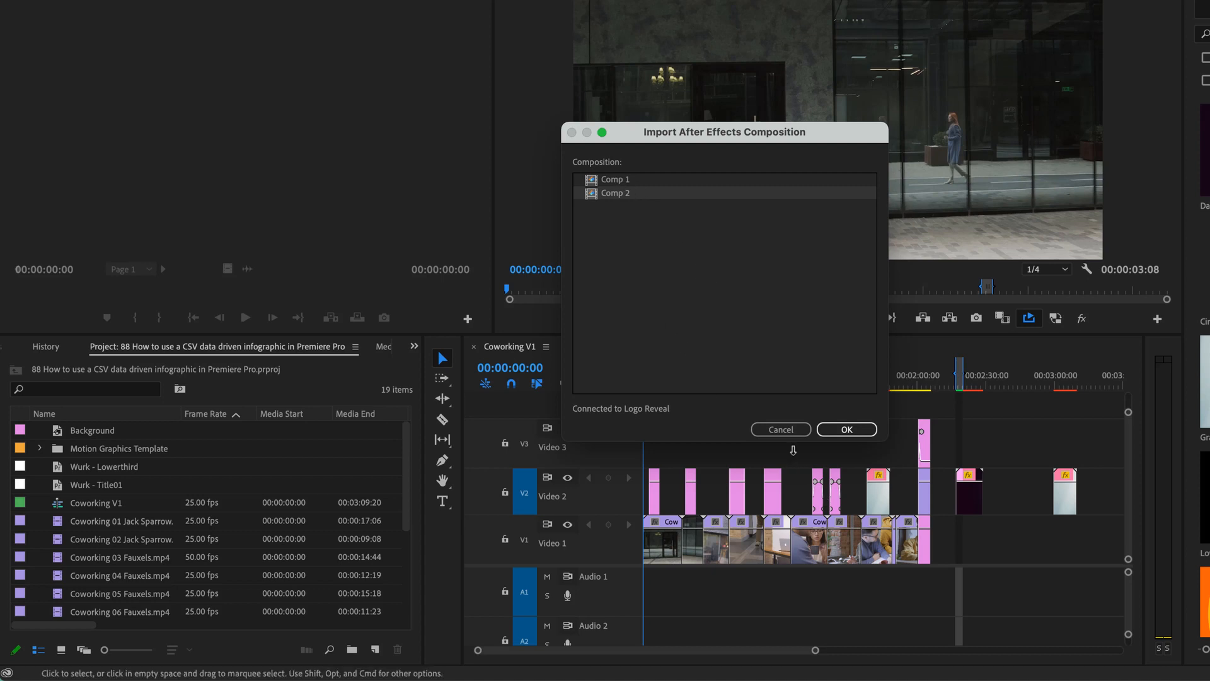
click(781, 433)
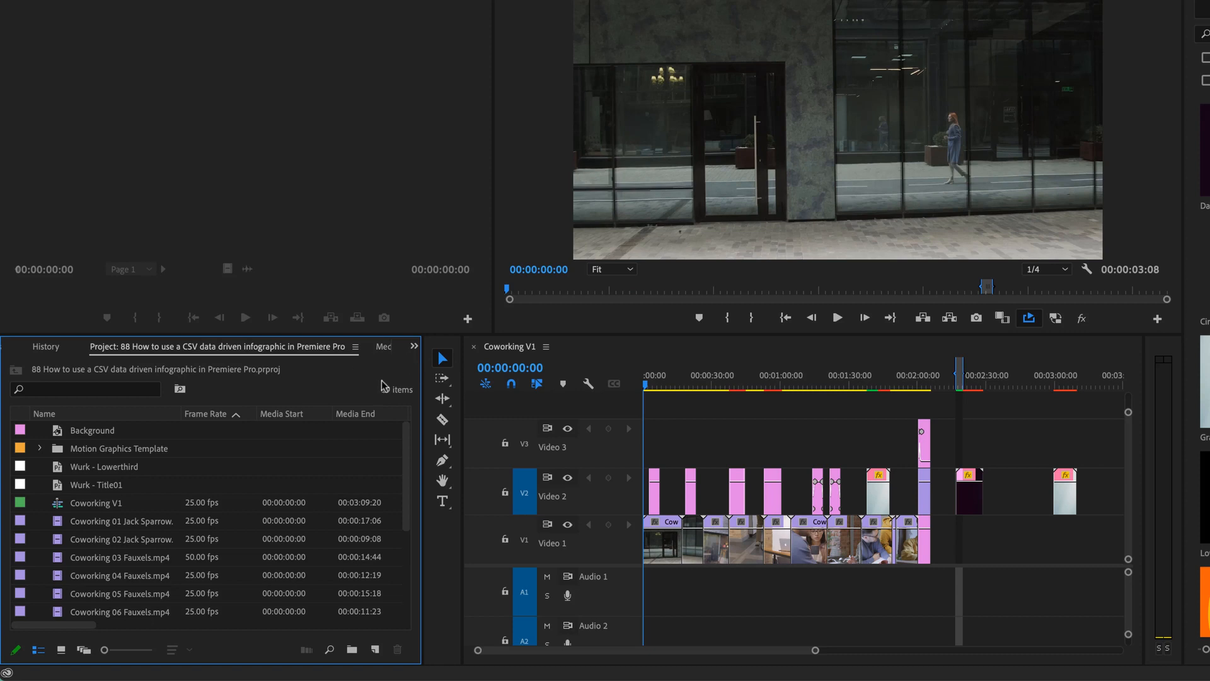
Bring up the Media Browser and open the Exercise Files favorite folder
click(383, 352)
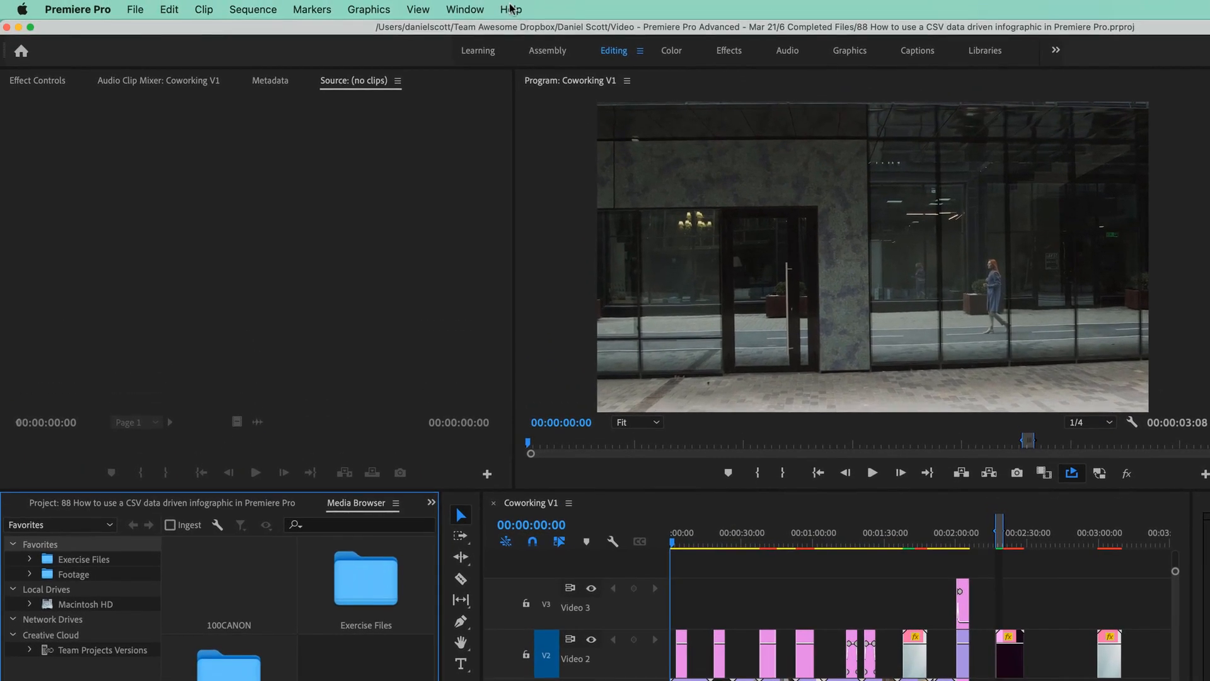
click(465, 9)
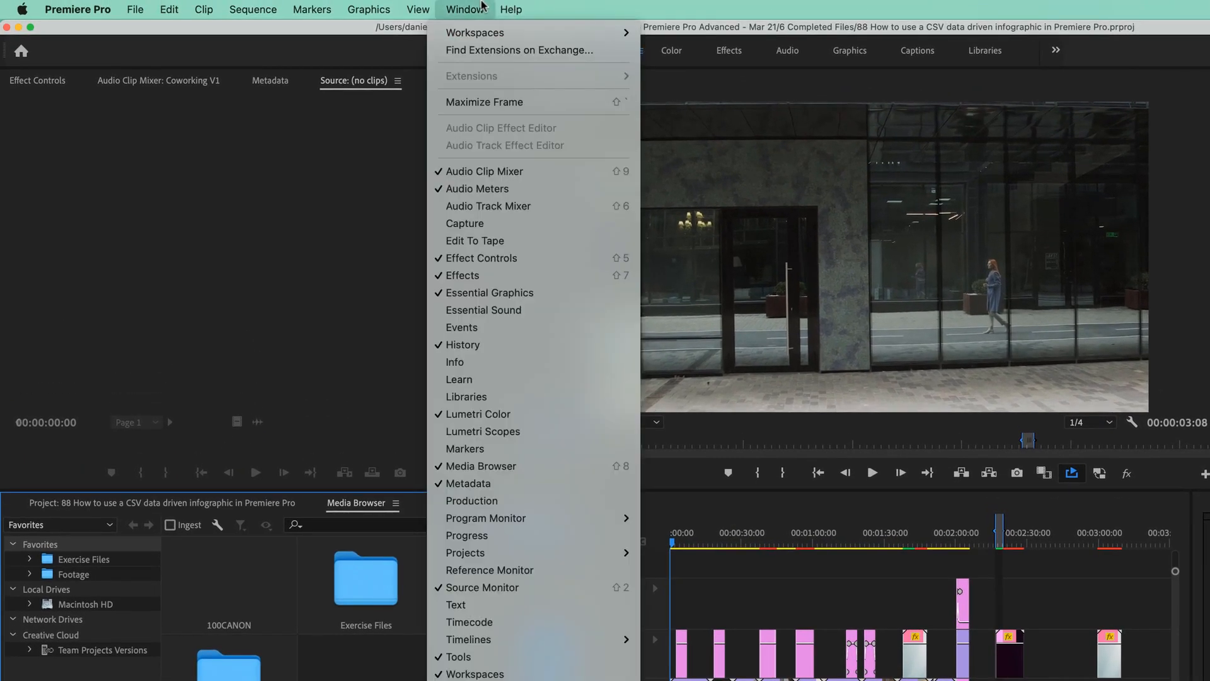
click(460, 484)
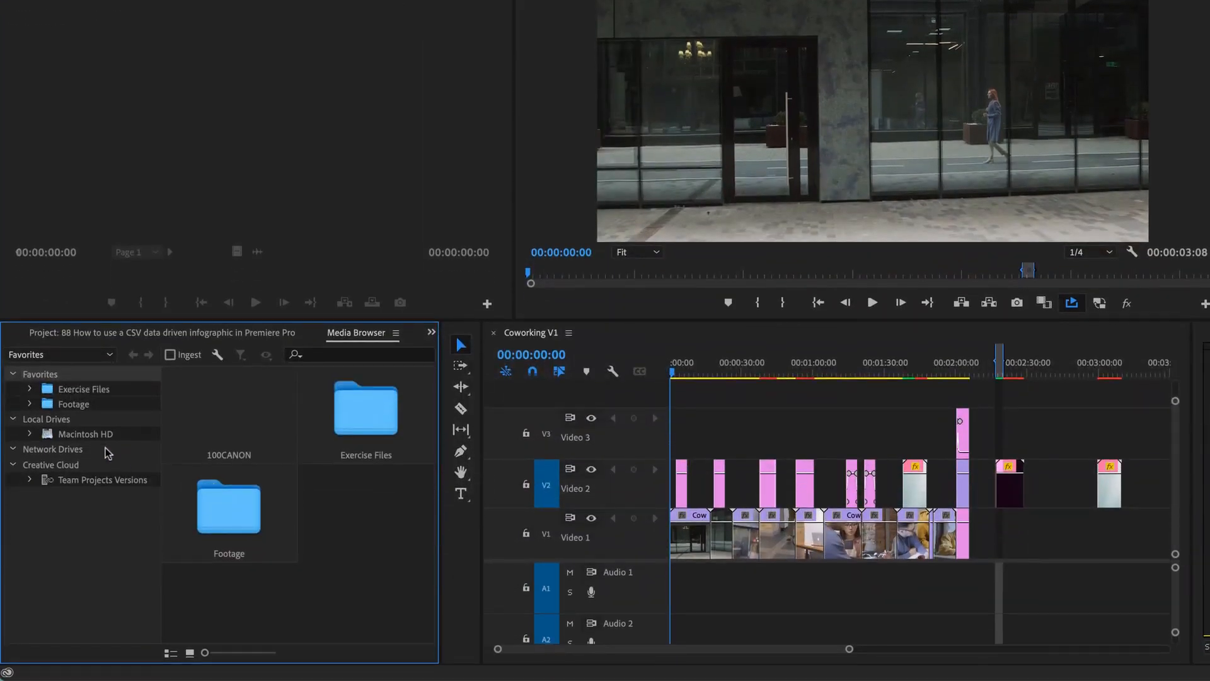
click(84, 391)
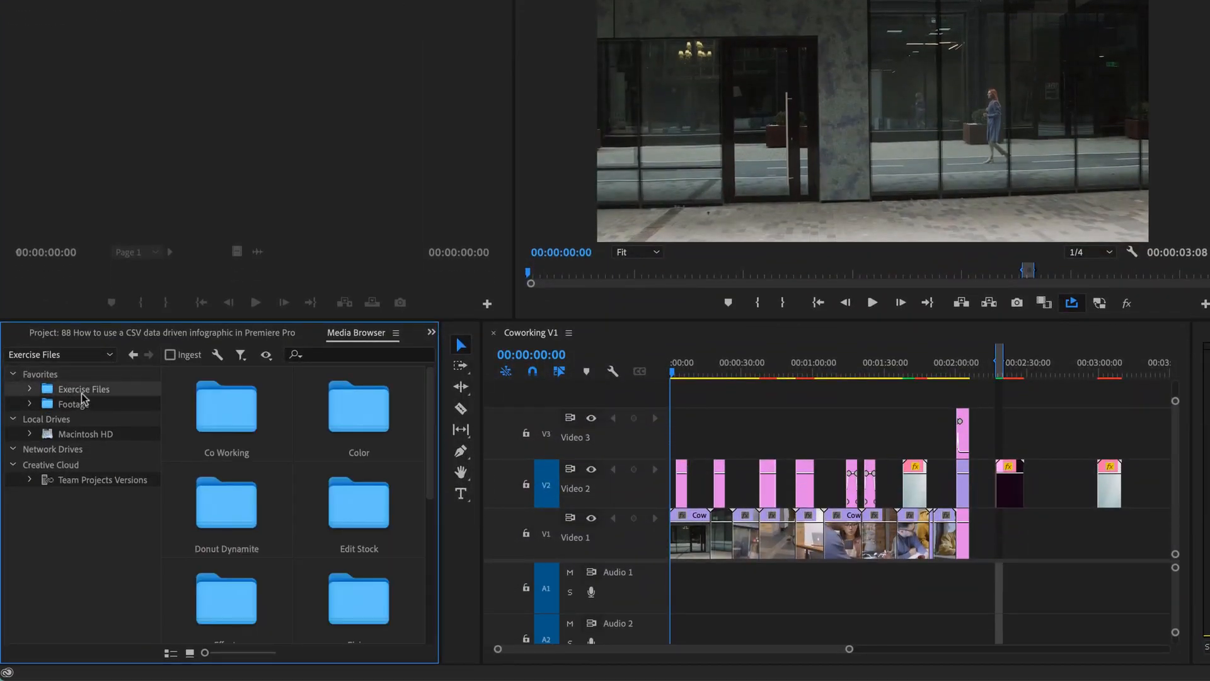
Browse to the home directory and check the options for adding the Applications folder to the favorites
click(82, 354)
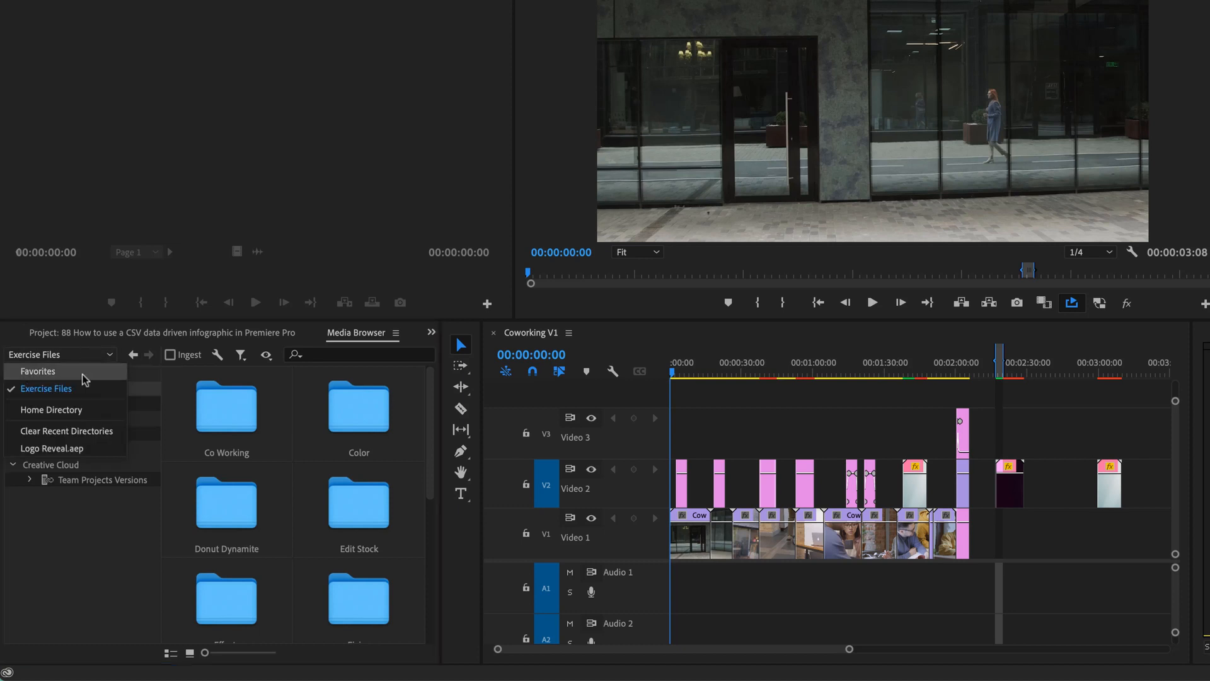
click(98, 401)
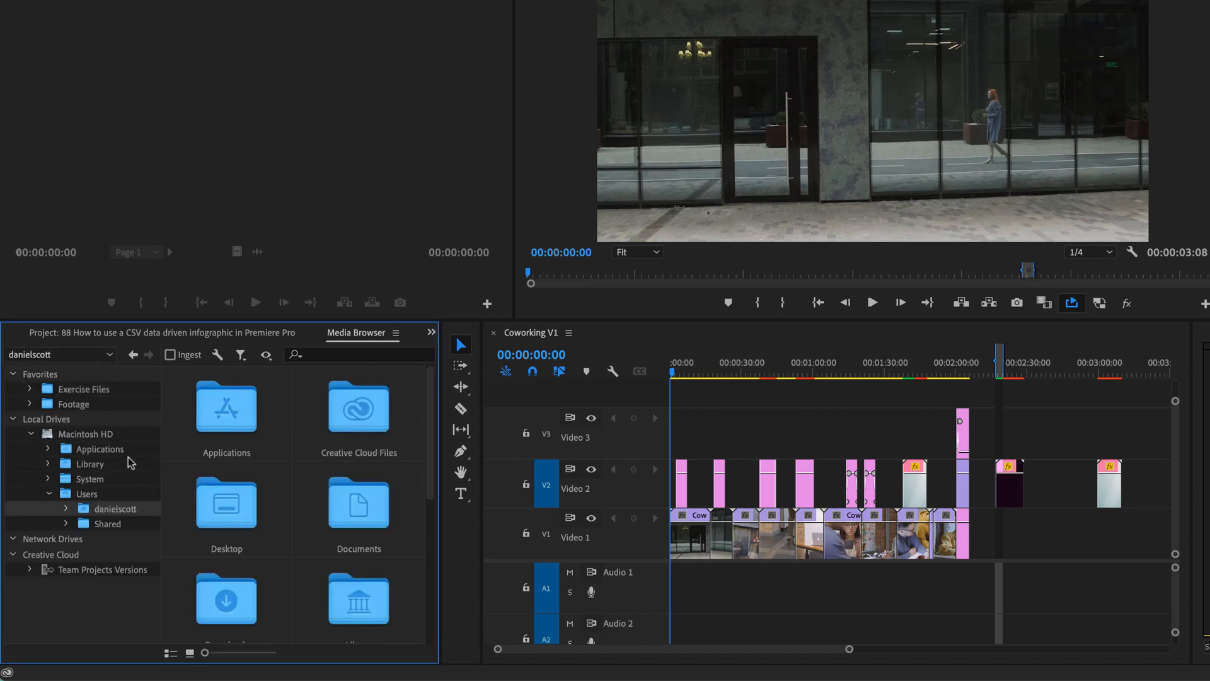
right_click(230, 416)
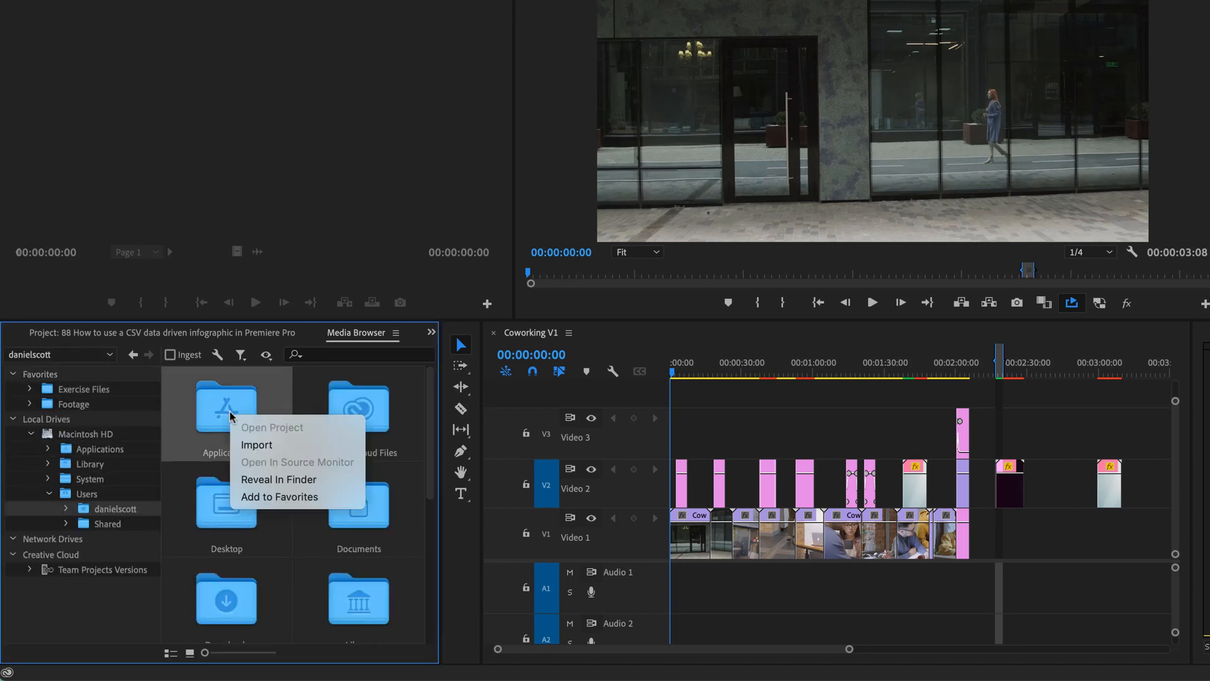
click(258, 497)
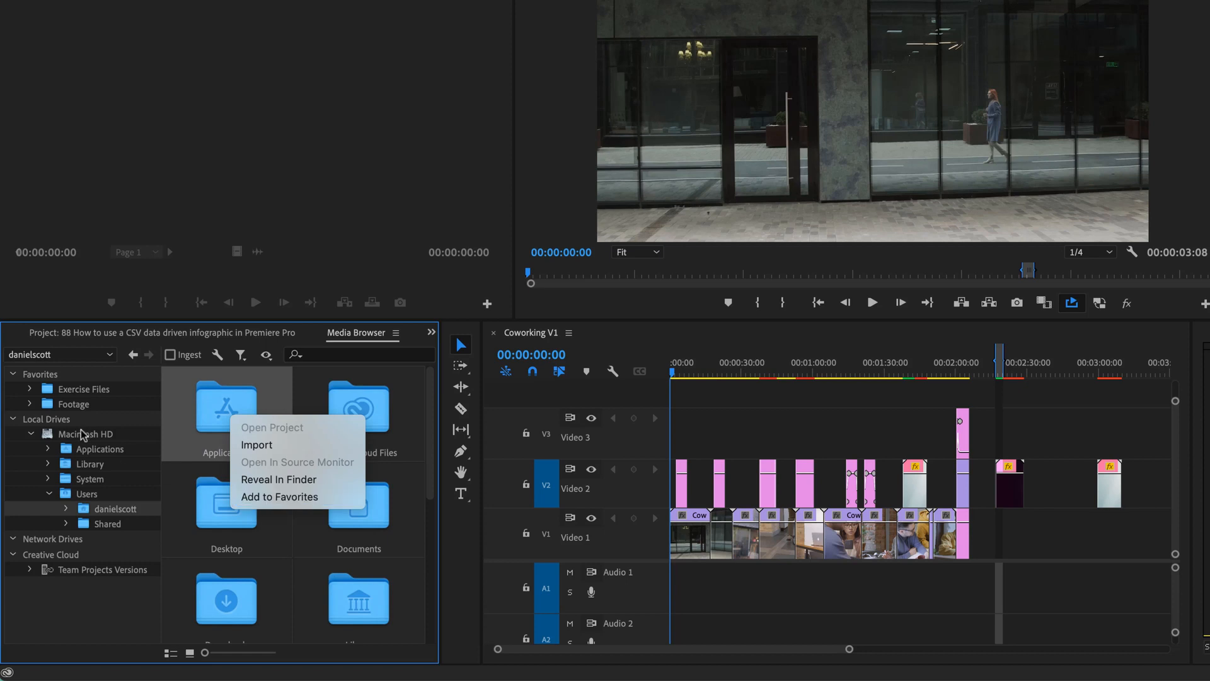
Return to the Exercise Files favorite and compare its contents in list and thumbnail views
click(73, 393)
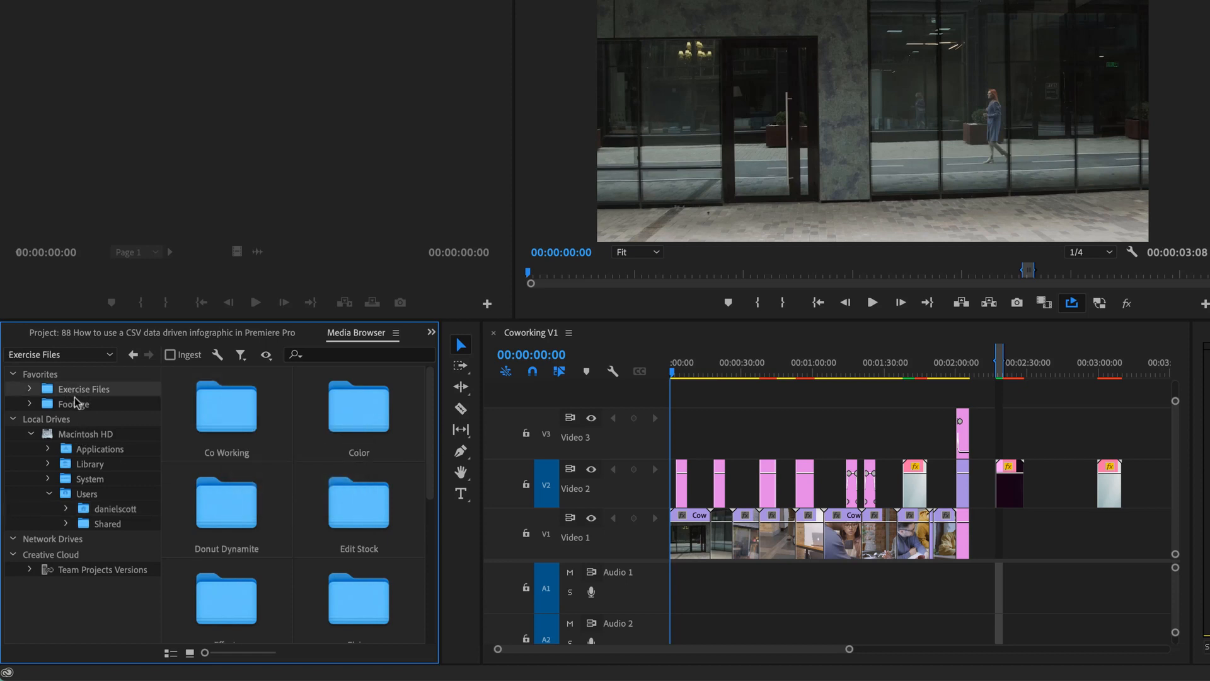
click(171, 654)
click(190, 653)
click(171, 653)
click(190, 654)
Open Logo Reveal.aep inside the Co Working folder to browse its compositions
double_click(213, 427)
scroll(334, 527, down, 5)
scroll(334, 526, down, 2)
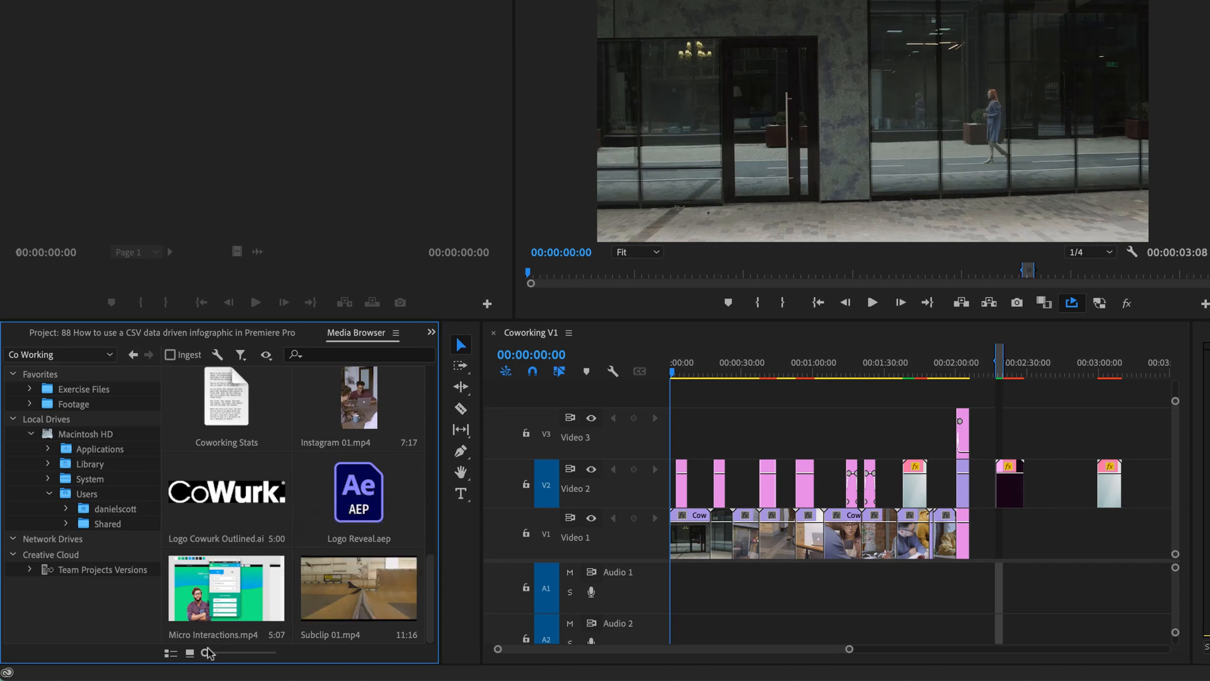
double_click(354, 492)
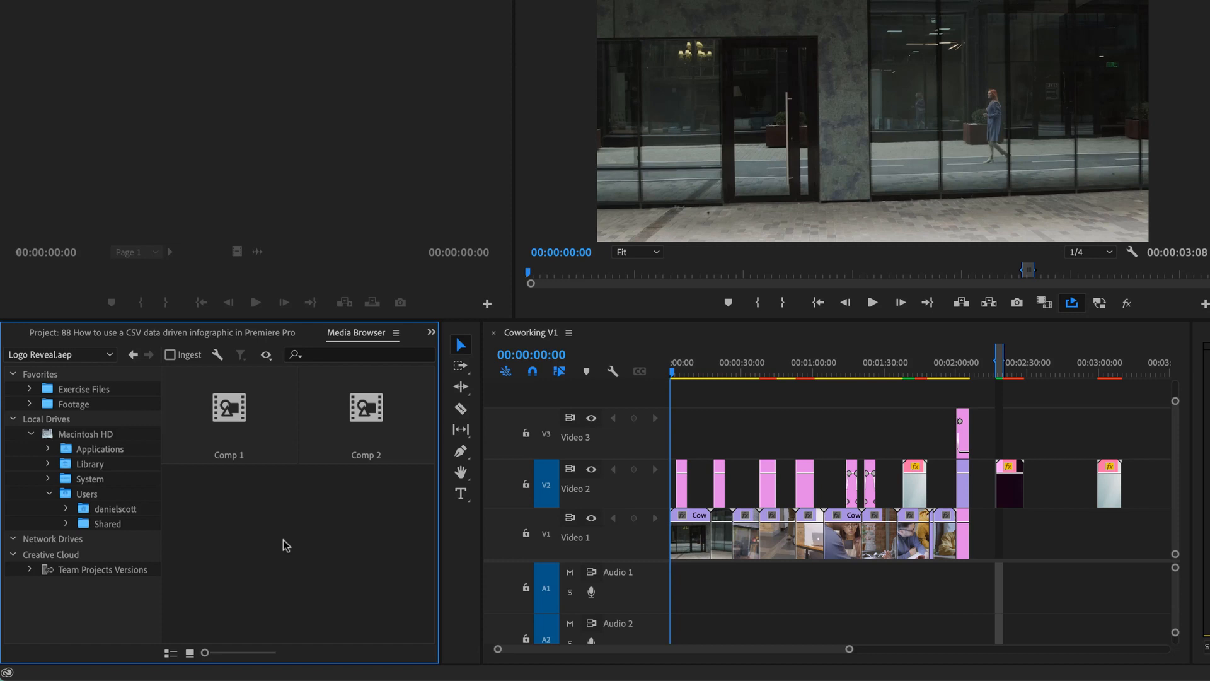
Load Comp 1 from Logo Reveal.aep into the Source Monitor and play it
click(240, 416)
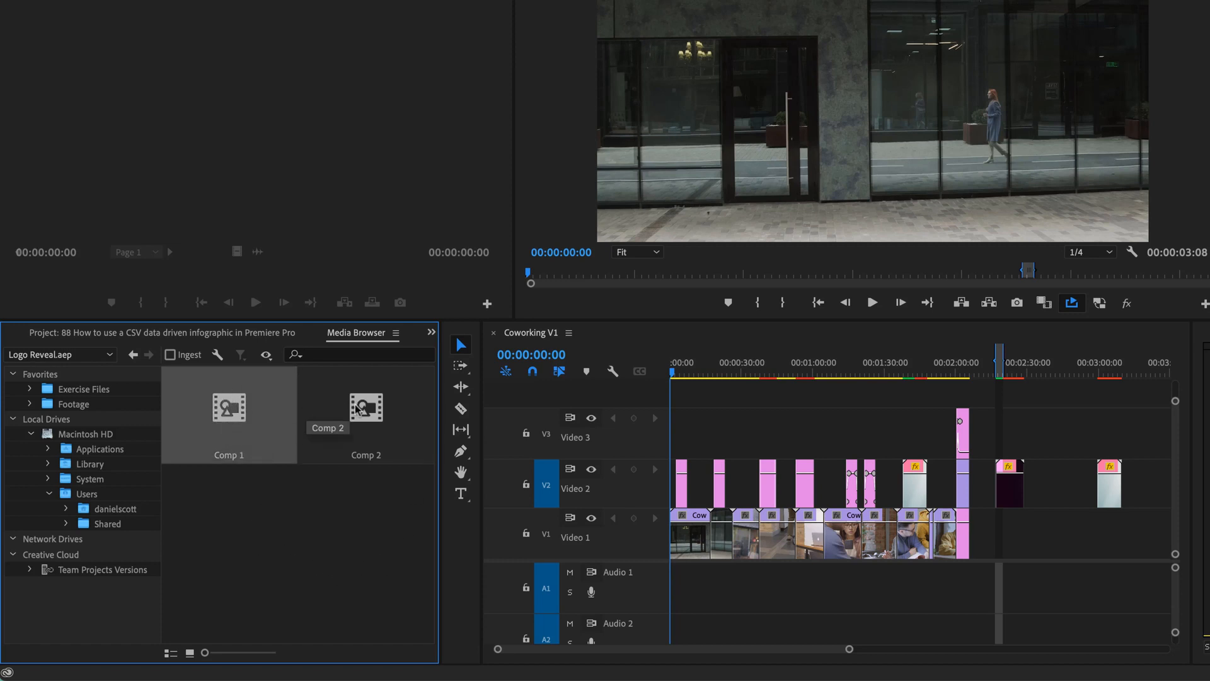
double_click(242, 415)
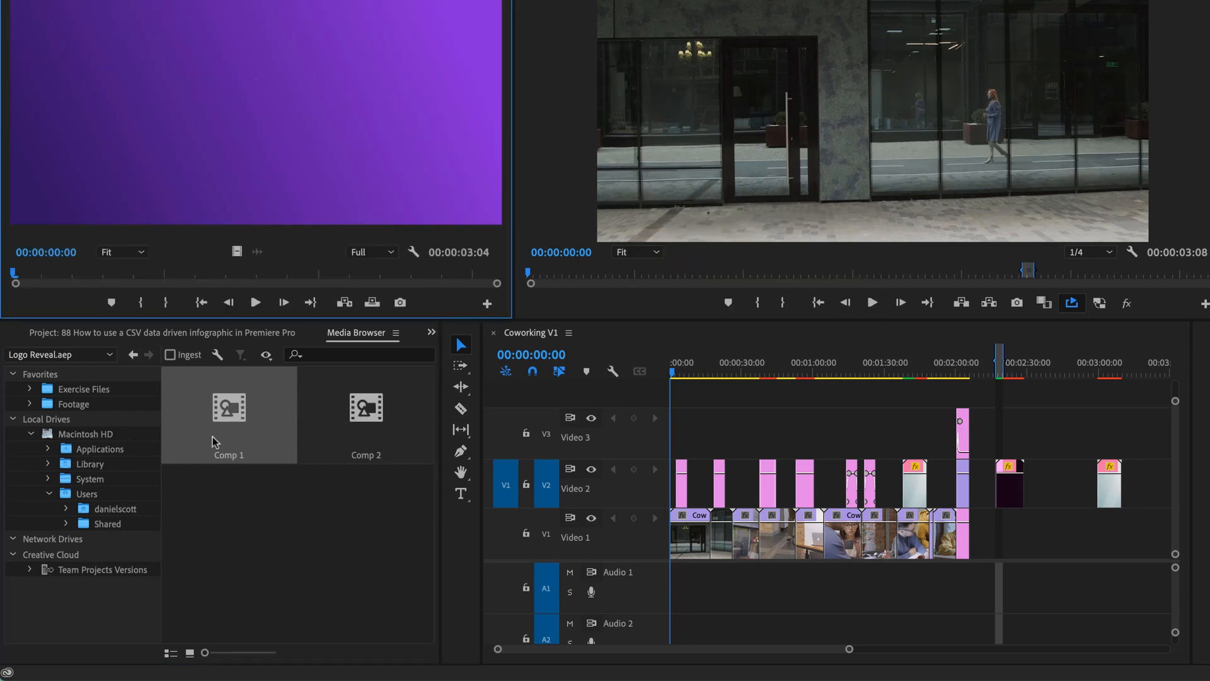
click(258, 304)
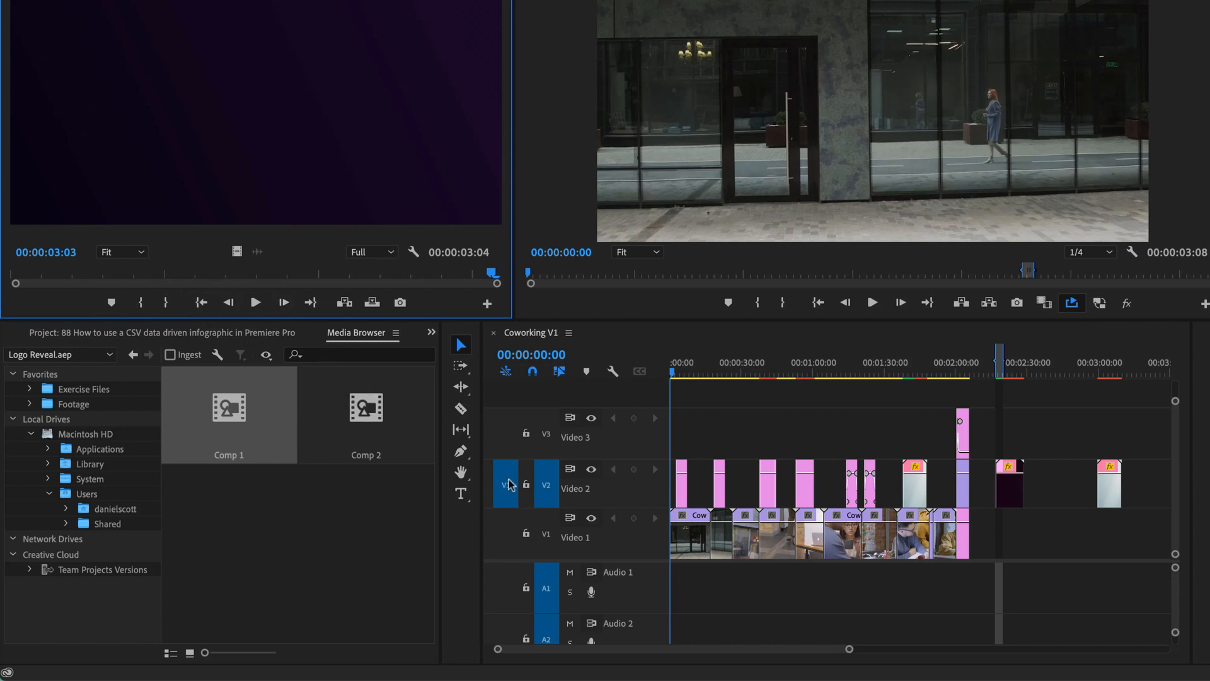
Try to replace Comp 1 with Comp 2 in the Source Monitor and preview it
double_click(364, 413)
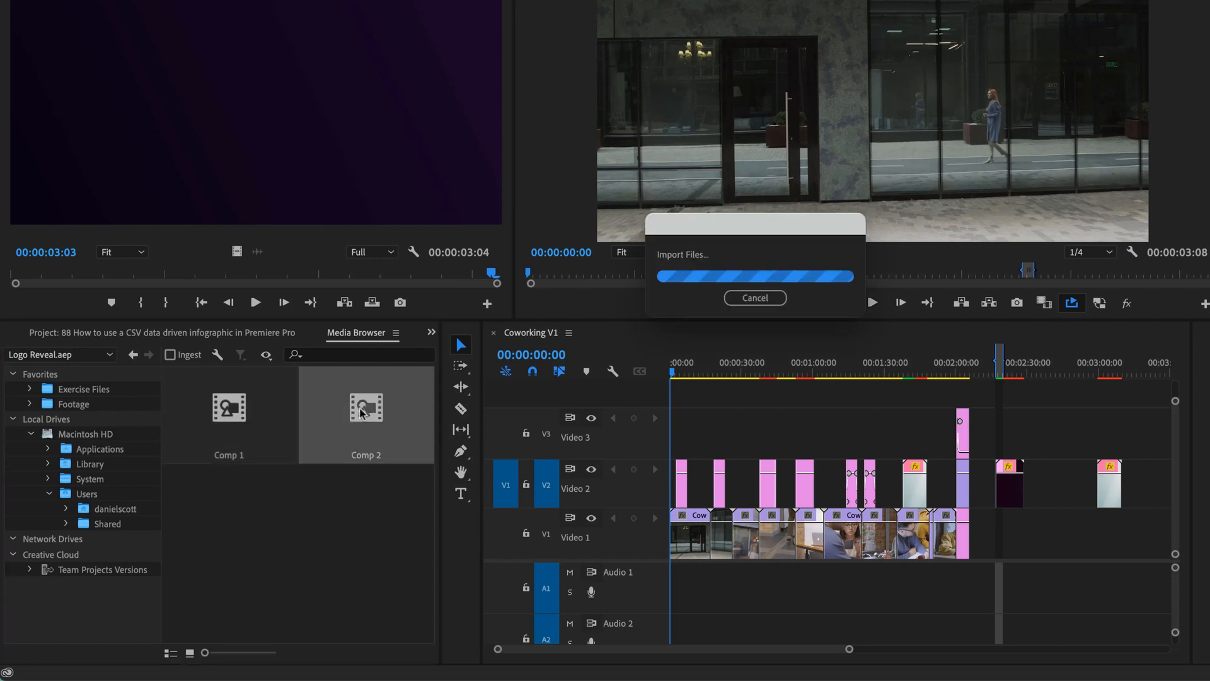
click(255, 302)
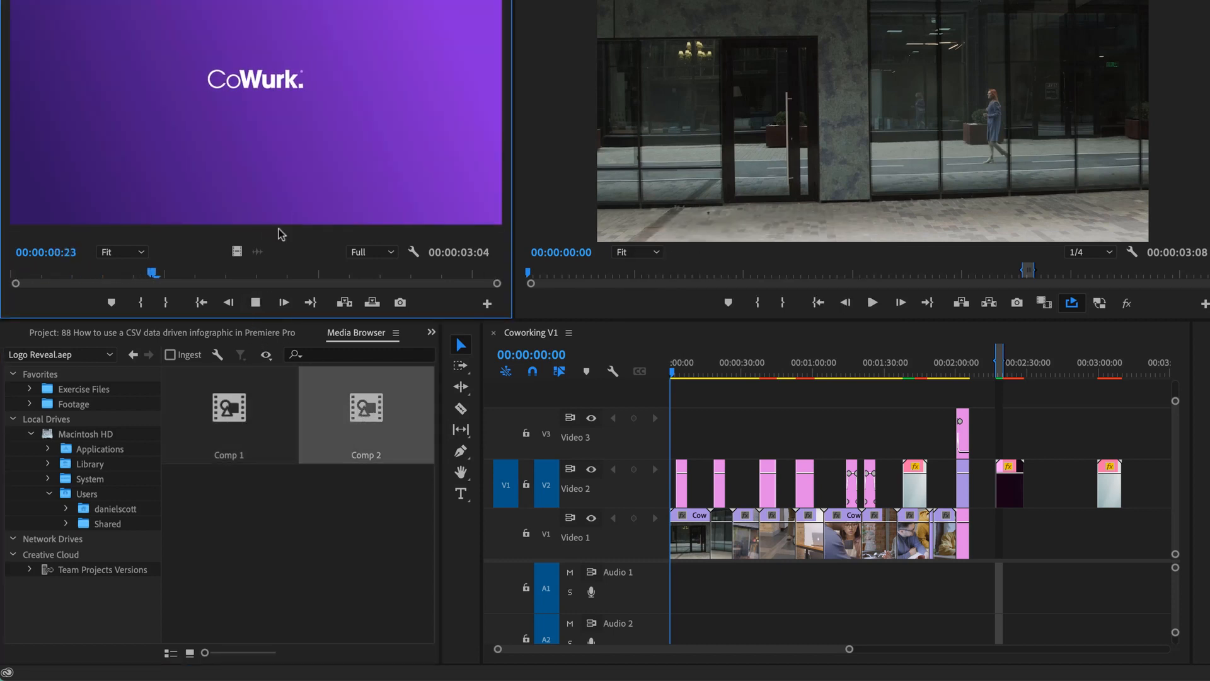
click(256, 302)
double_click(239, 415)
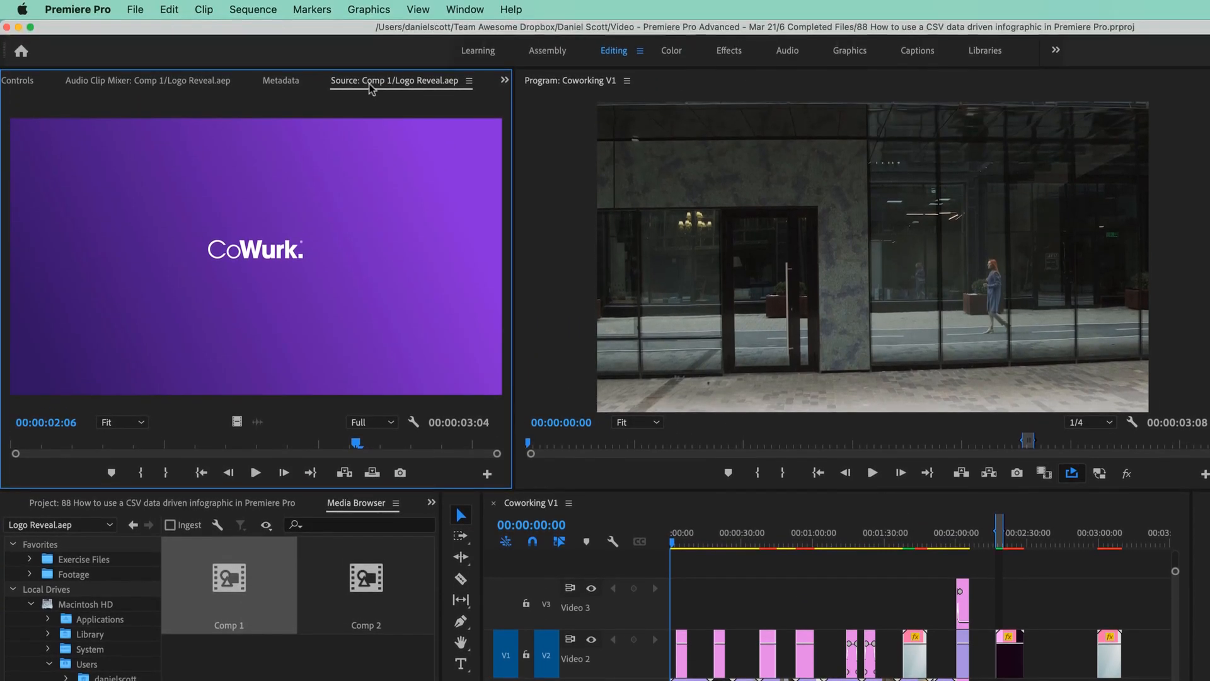
double_click(342, 583)
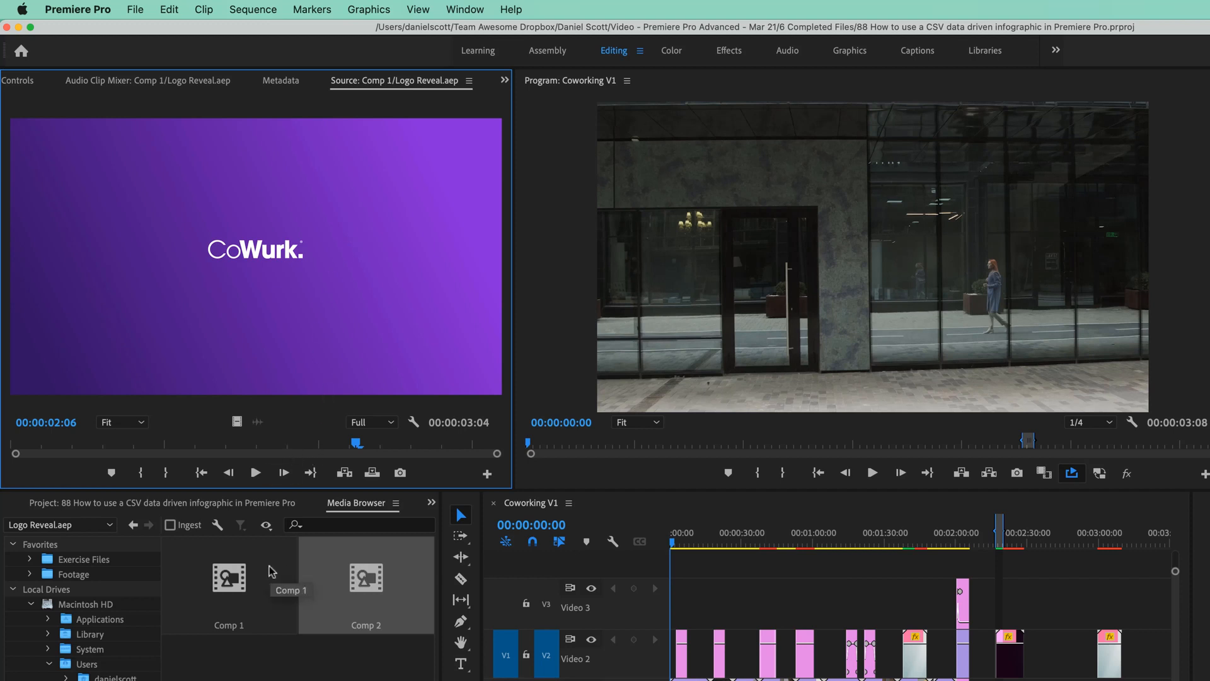
Close the Comp 1 source clip, load Comp 2 into the Source Monitor and play it
click(469, 80)
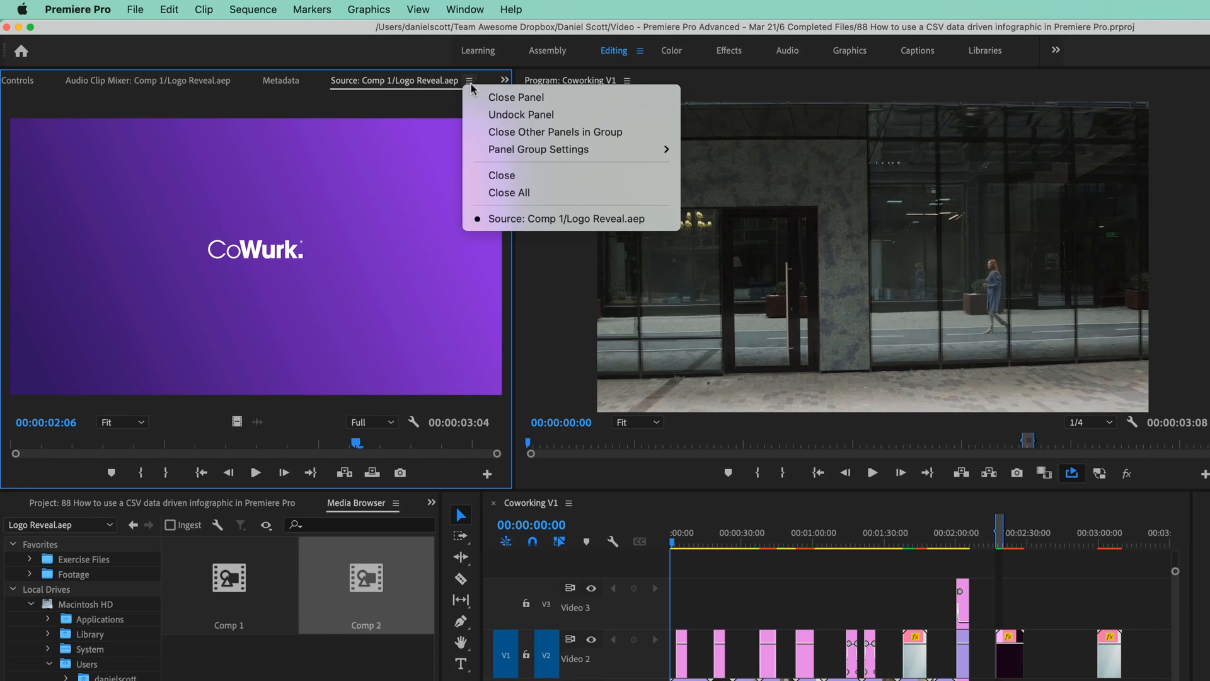
click(506, 182)
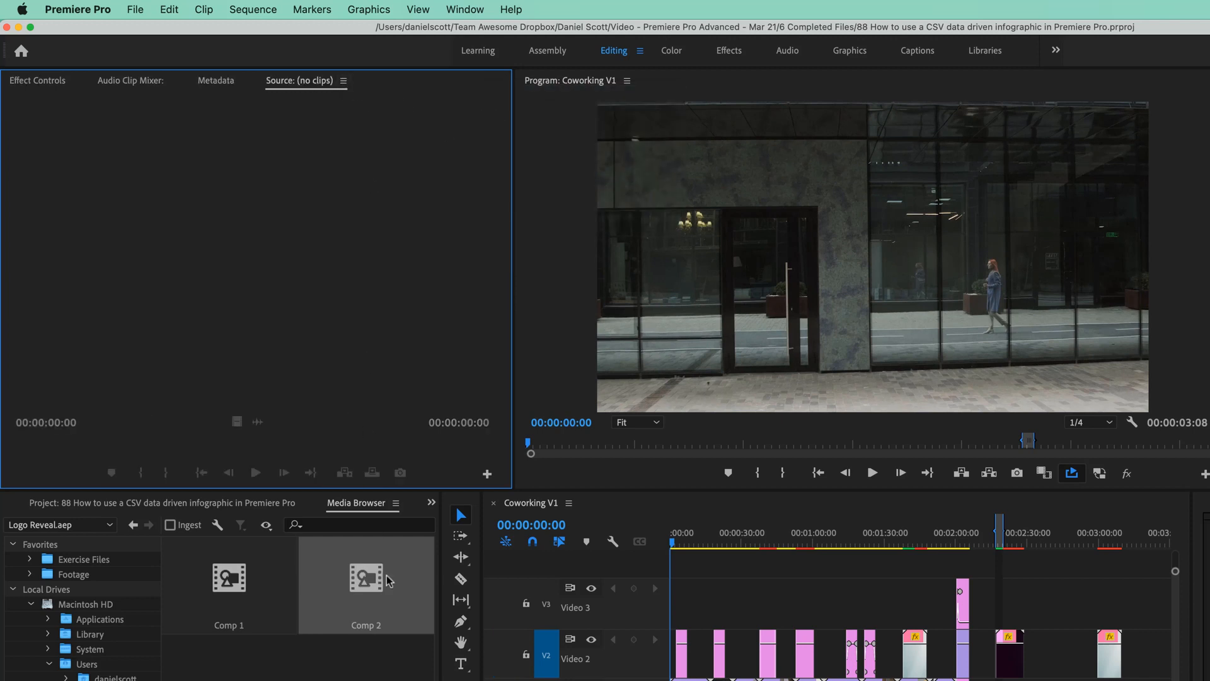
double_click(368, 586)
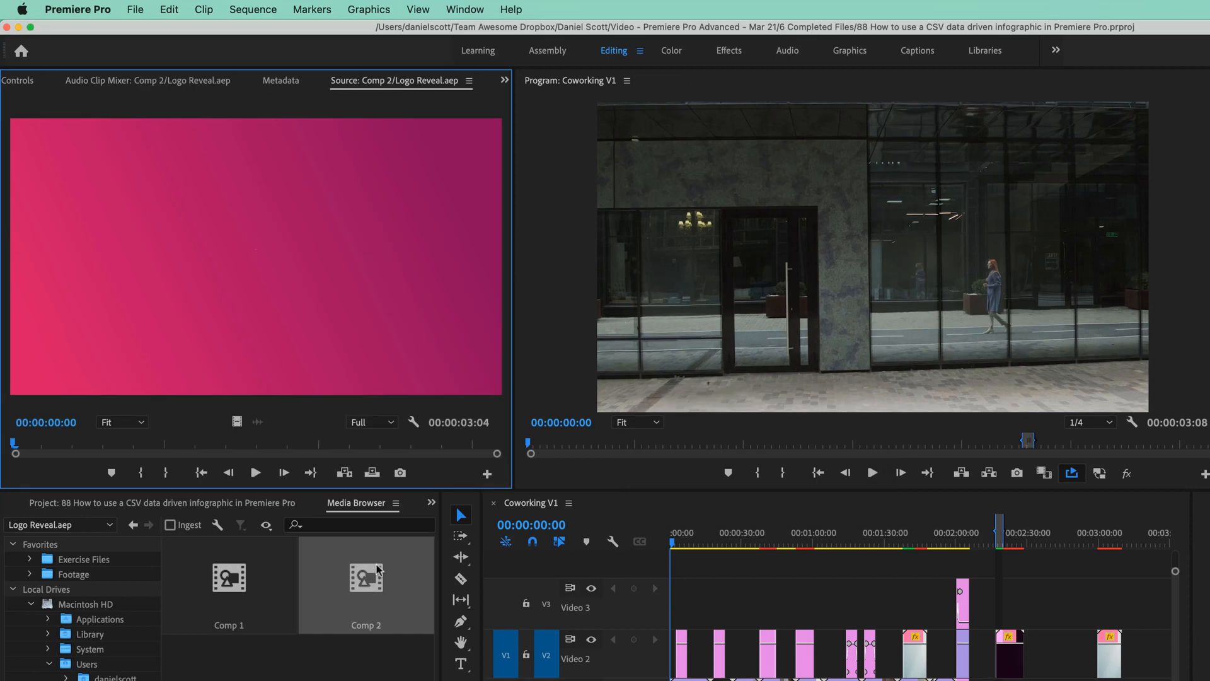
click(255, 473)
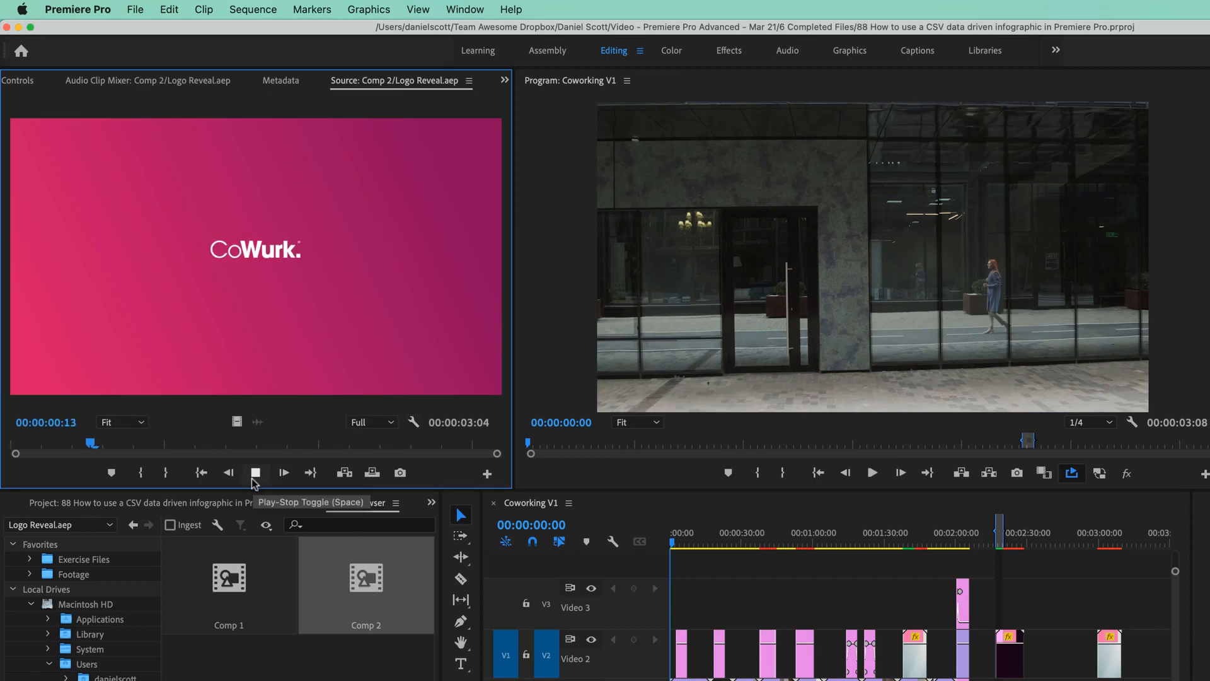
click(255, 476)
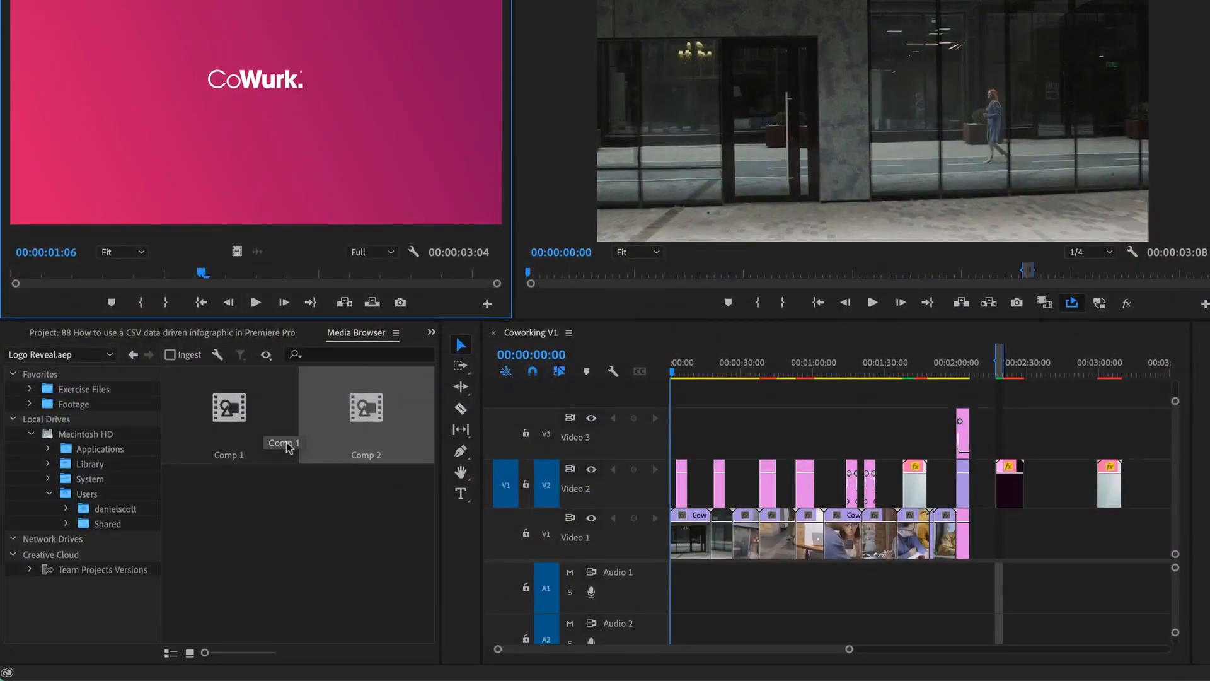
Insert Comp 2 at the very start of the Video 1 track, pushing the existing clips along
click(340, 366)
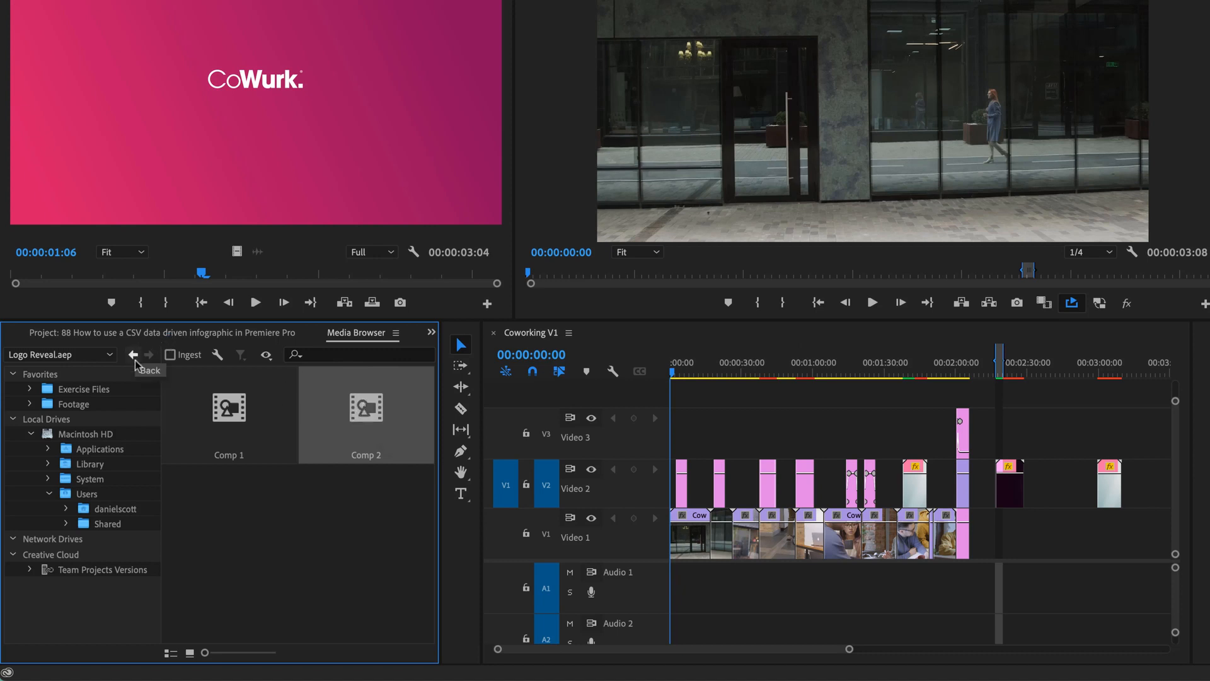
drag(393, 407, 671, 531)
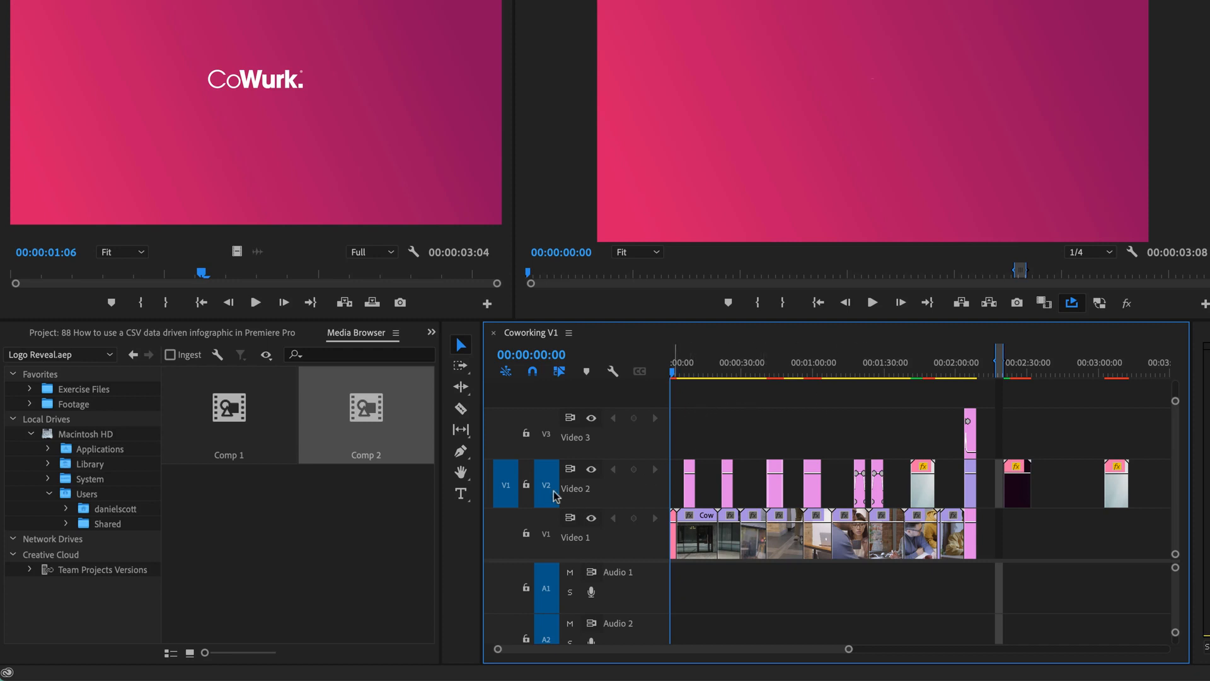
Clear the sequence's In and Out points after a test playback and return the playhead to the start
key(space)
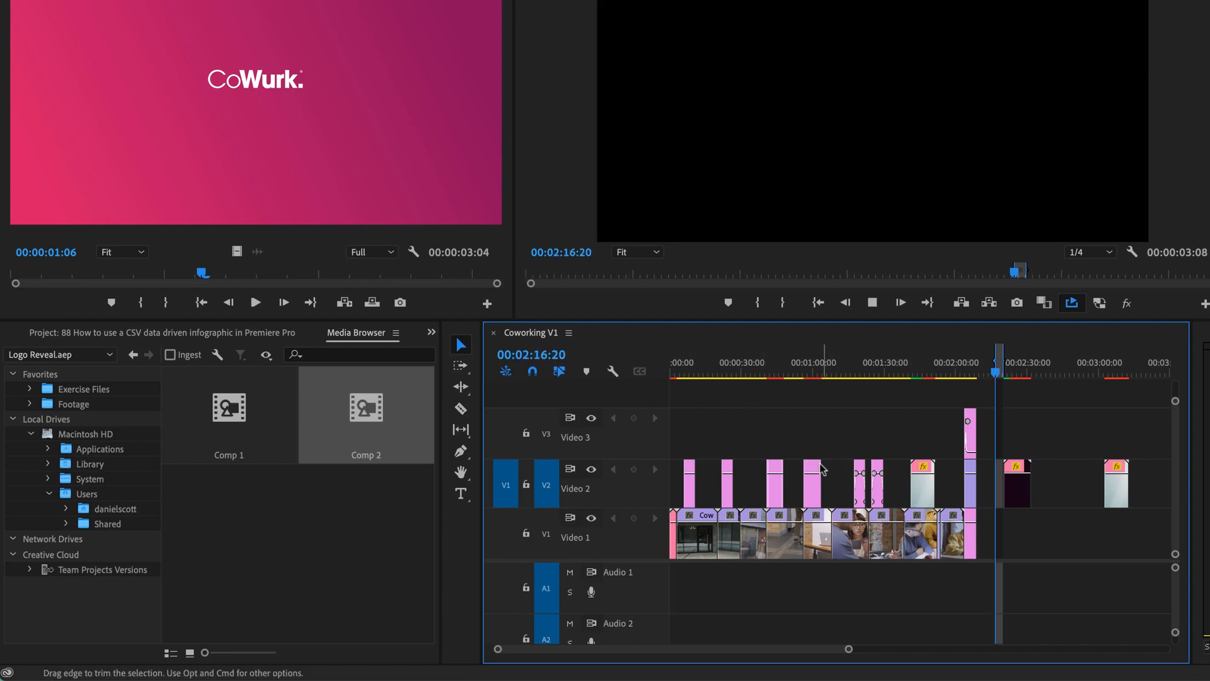
key(space)
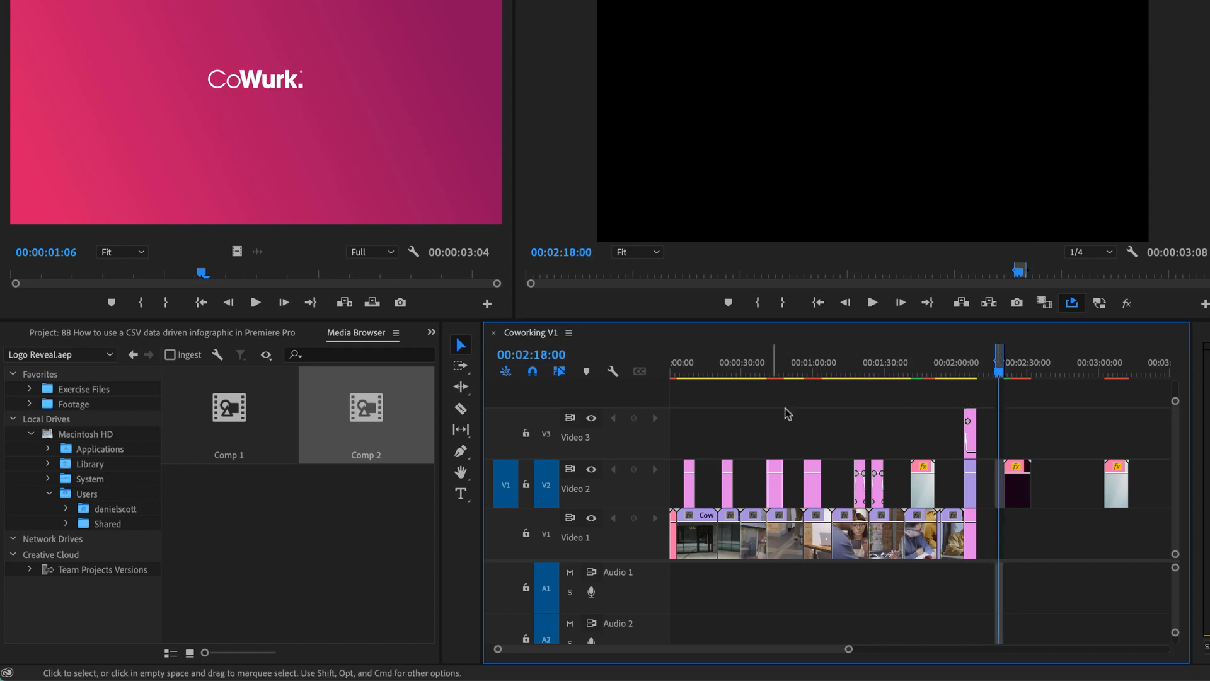
right_click(995, 358)
click(1050, 446)
drag(705, 356, 633, 371)
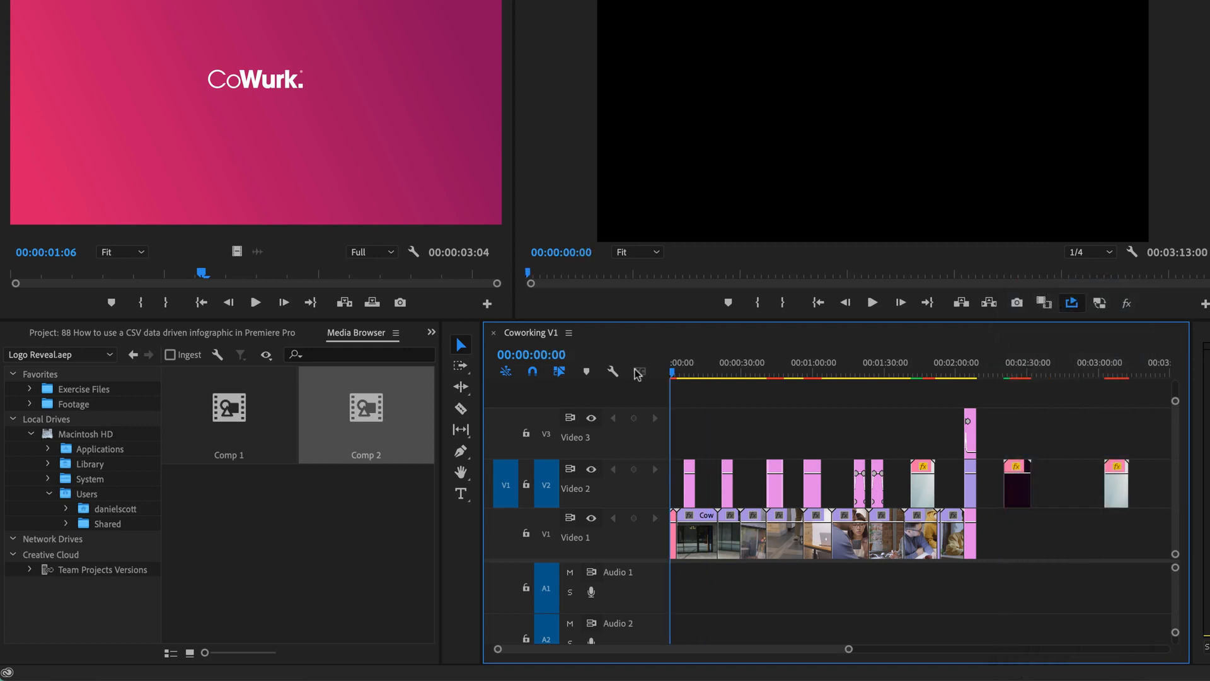
Play the logo opening at a closer timeline zoom, set the Program Monitor playback resolution to Full and return the playhead to the start
key(equal)
key(equal)
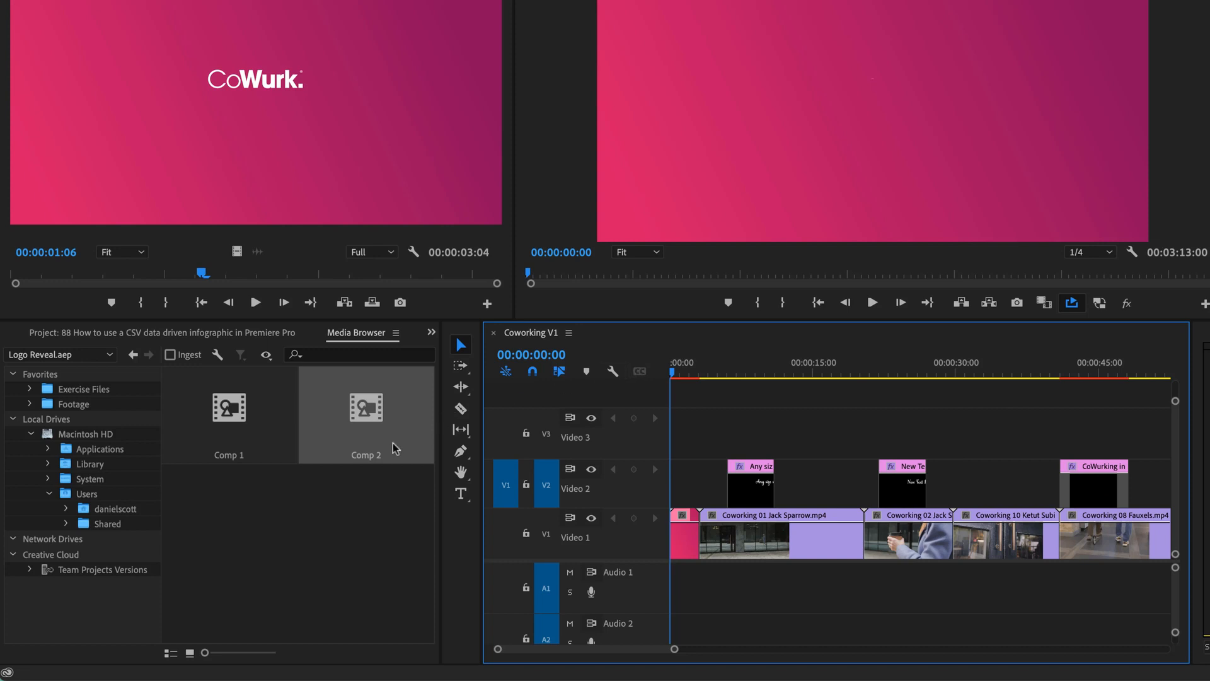
key(space)
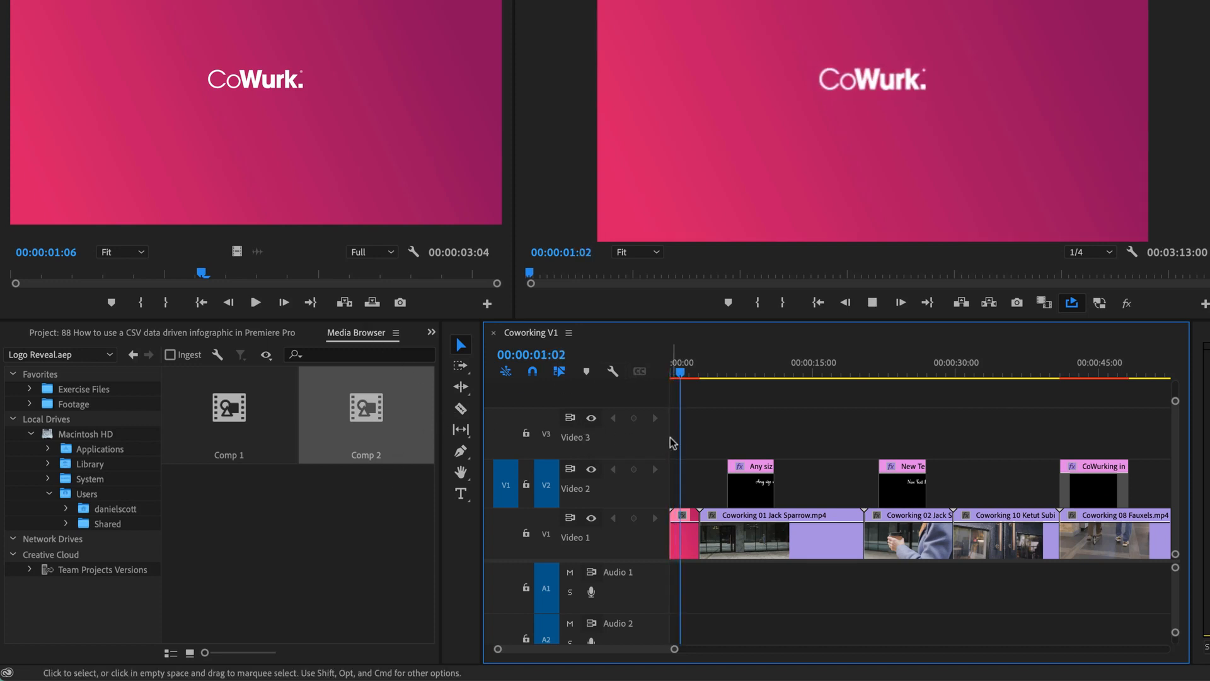
click(1090, 251)
click(1081, 268)
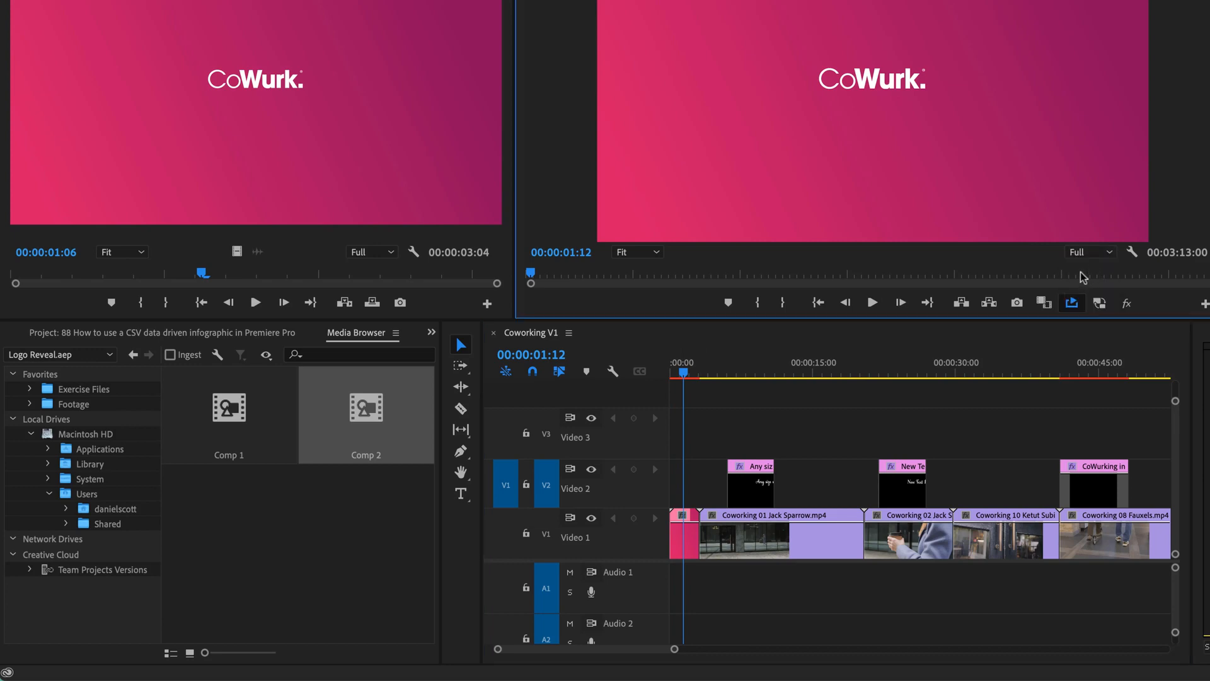
drag(684, 374, 669, 379)
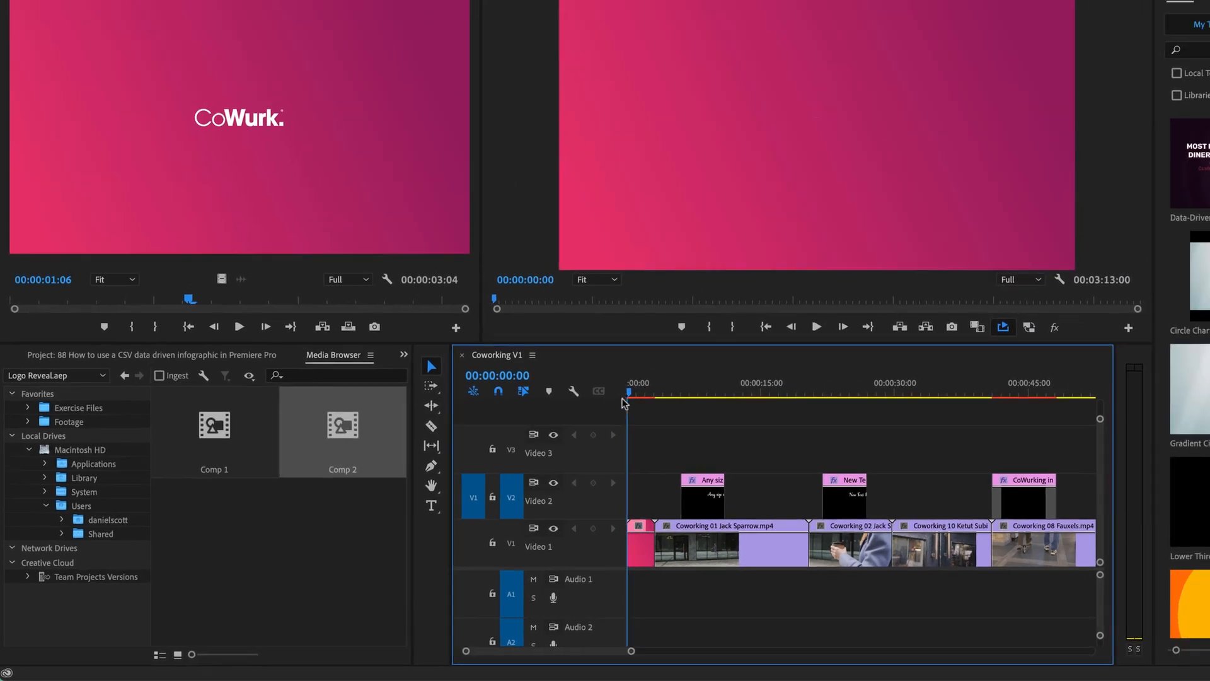
Play the logo opening at full resolution from the start of the sequence, then replay it
key(space)
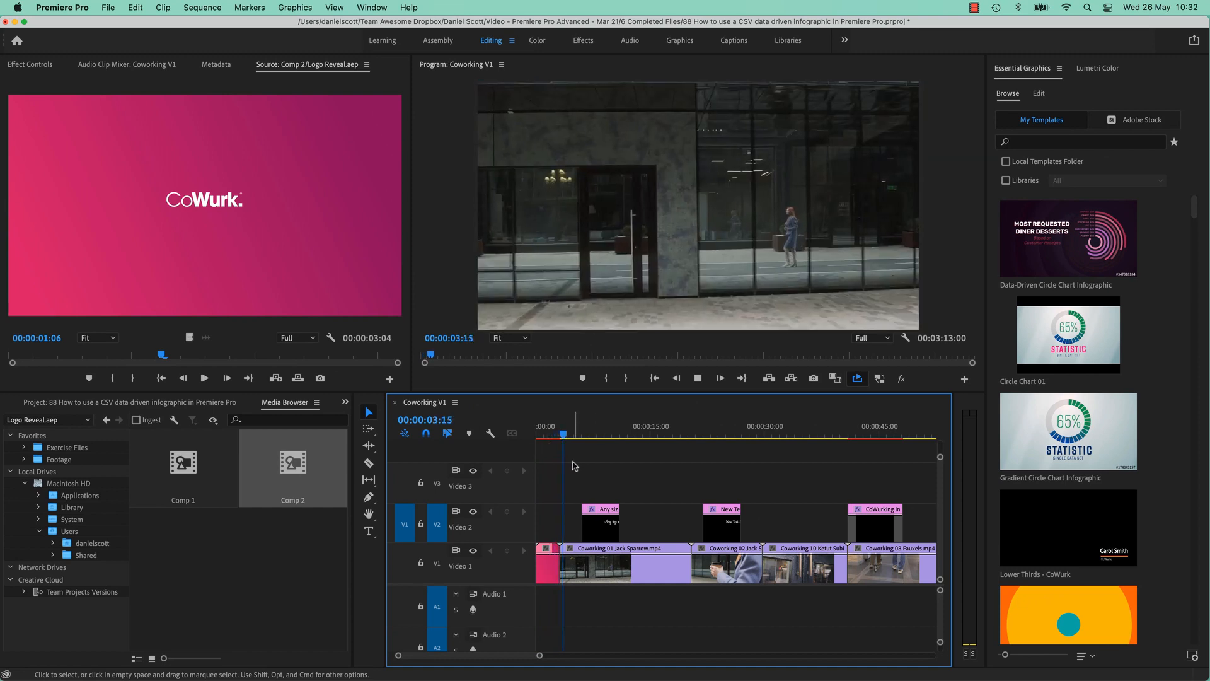
click(545, 433)
drag(544, 433, 536, 445)
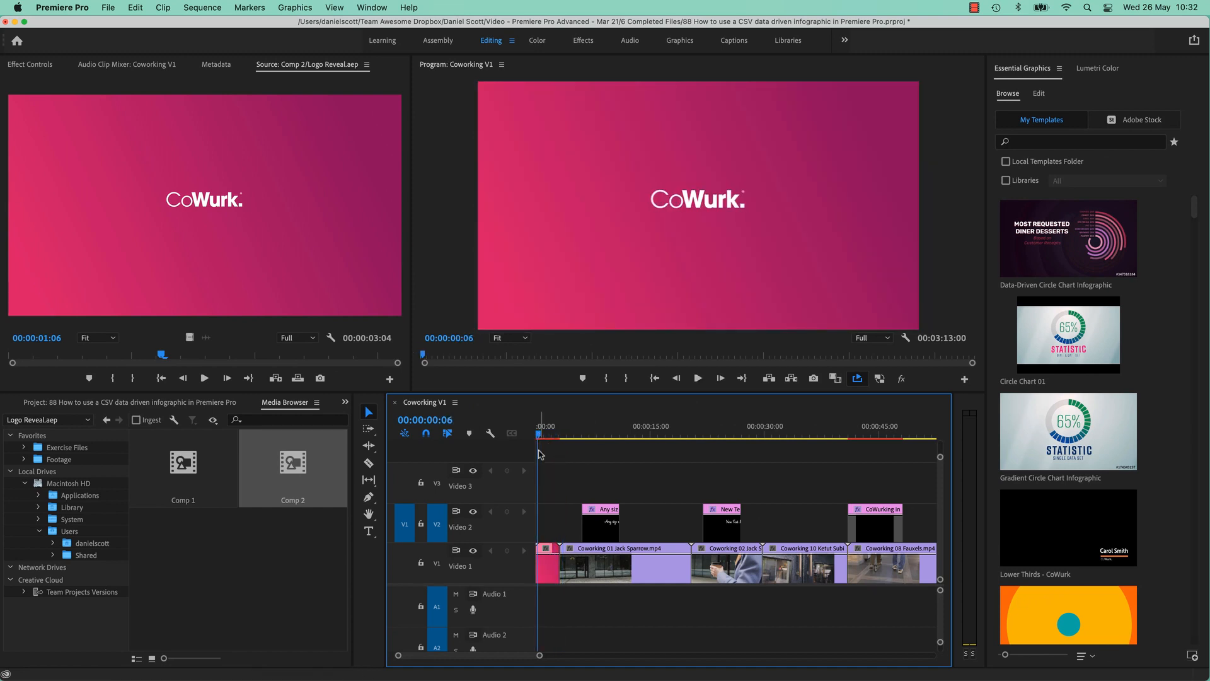
key(space)
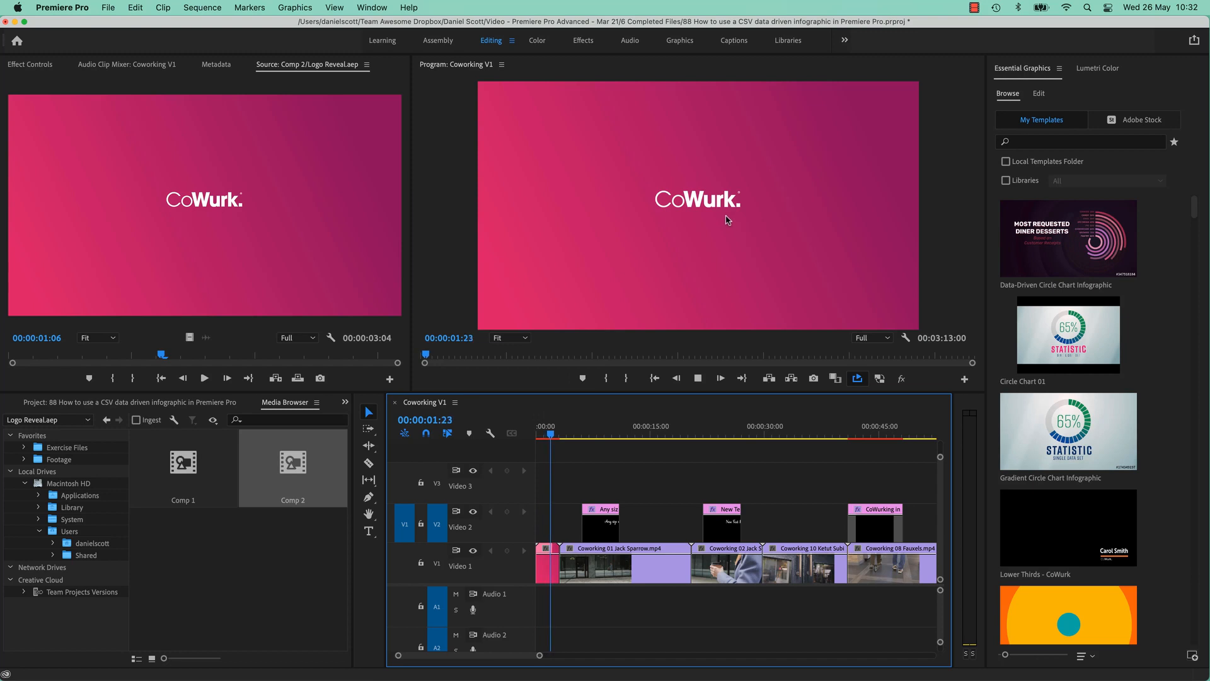
key(space)
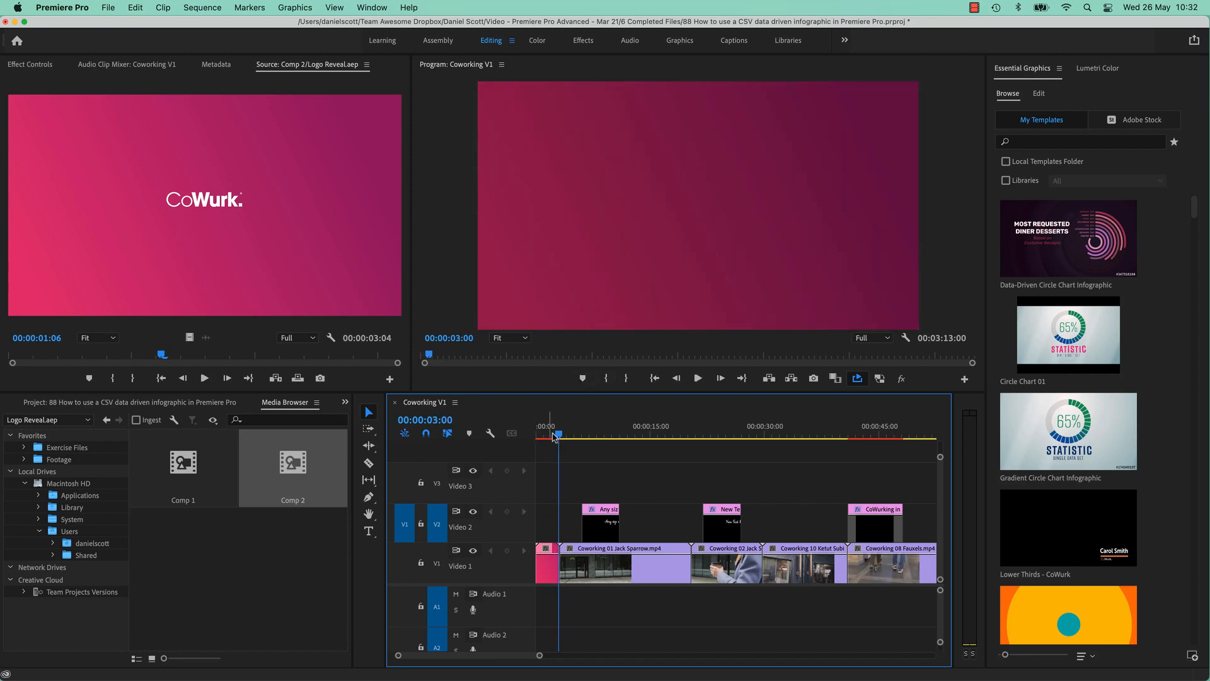
Mark an In-to-Out range around the opening logo clip, from the sequence start to about 00:00:03:22, and render its effects
drag(562, 438, 533, 440)
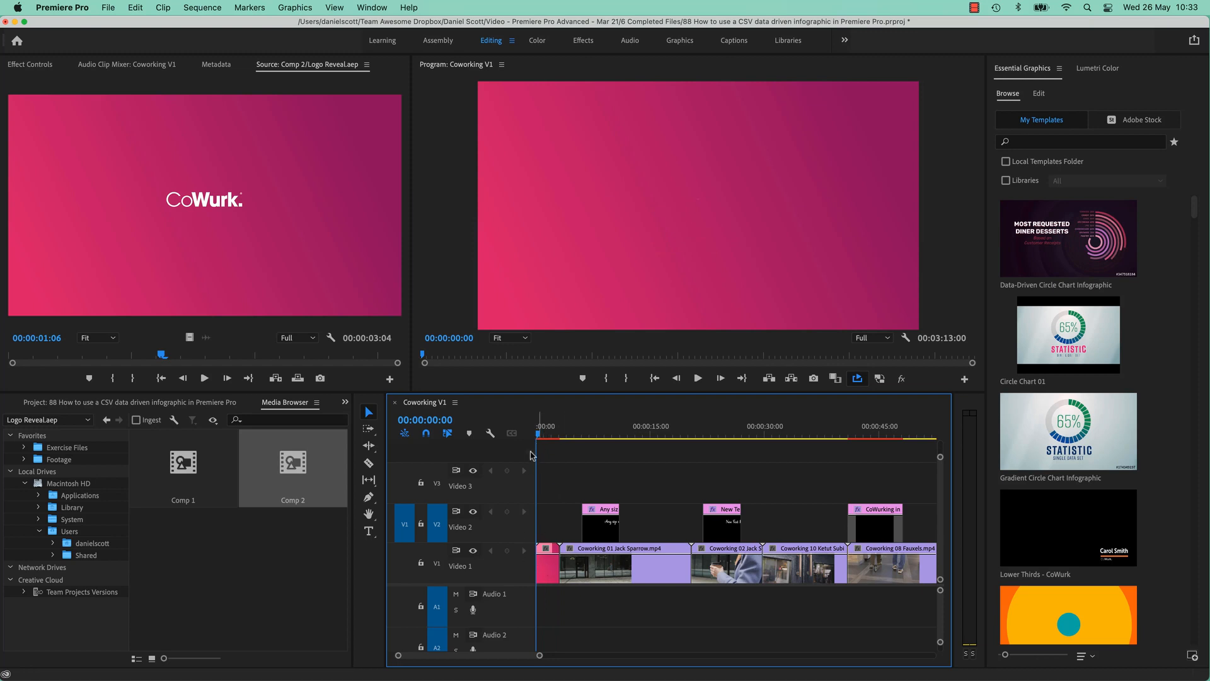
drag(543, 440, 567, 438)
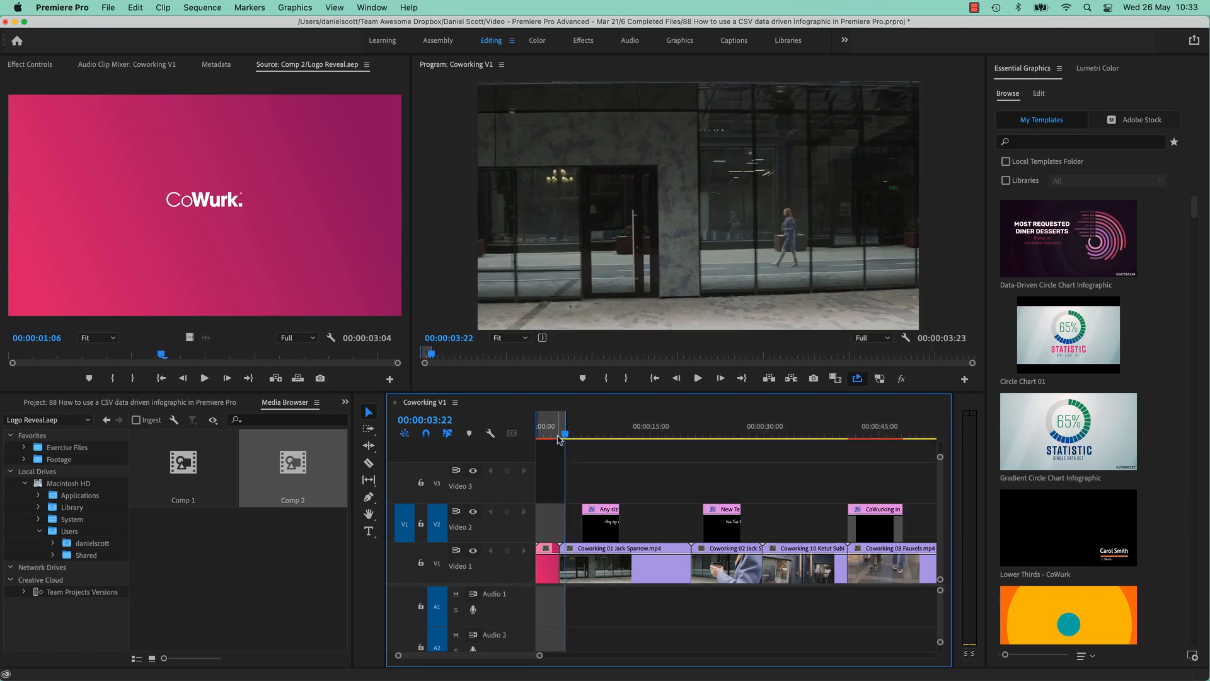
key(Return)
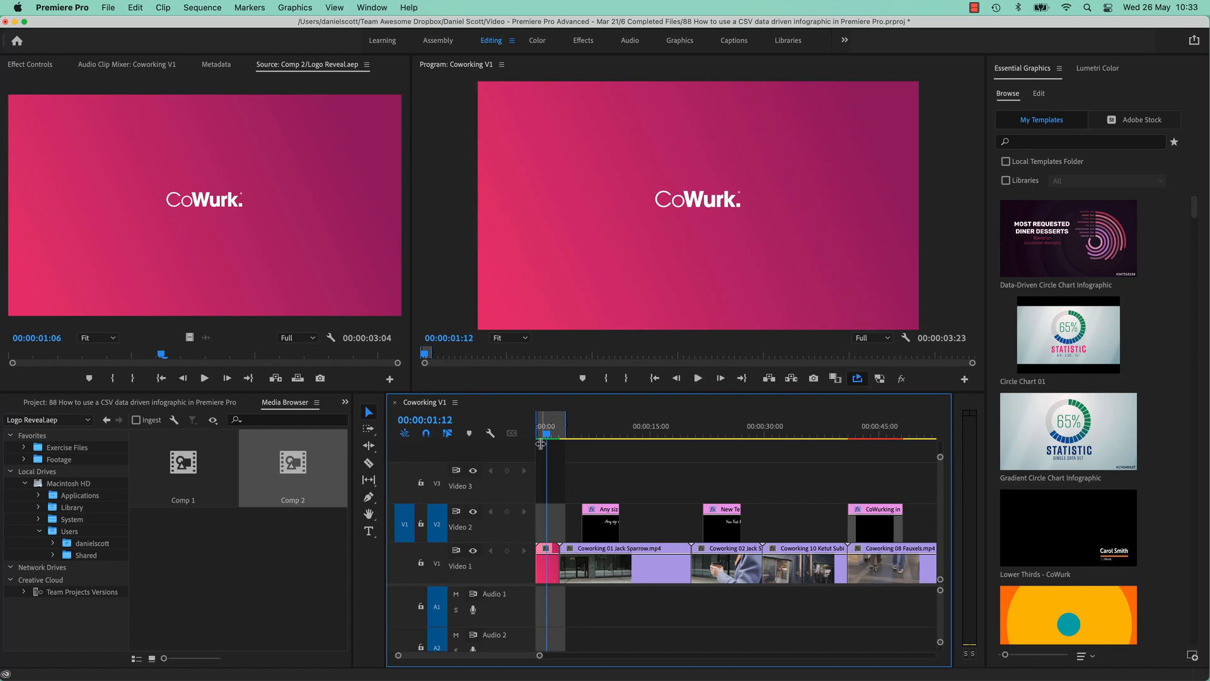
Try placing a copy of the logo clip on Video 2 at about 15 seconds and undo the copy
drag(602, 523, 658, 524)
click(650, 432)
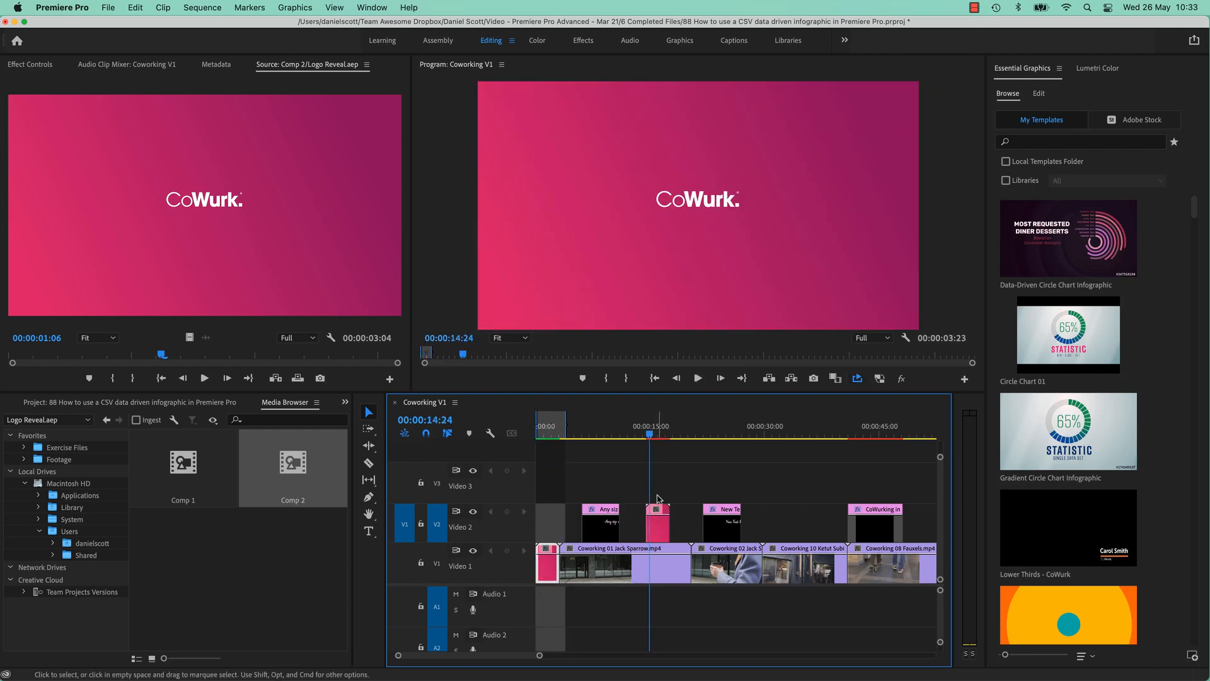
key(super+z)
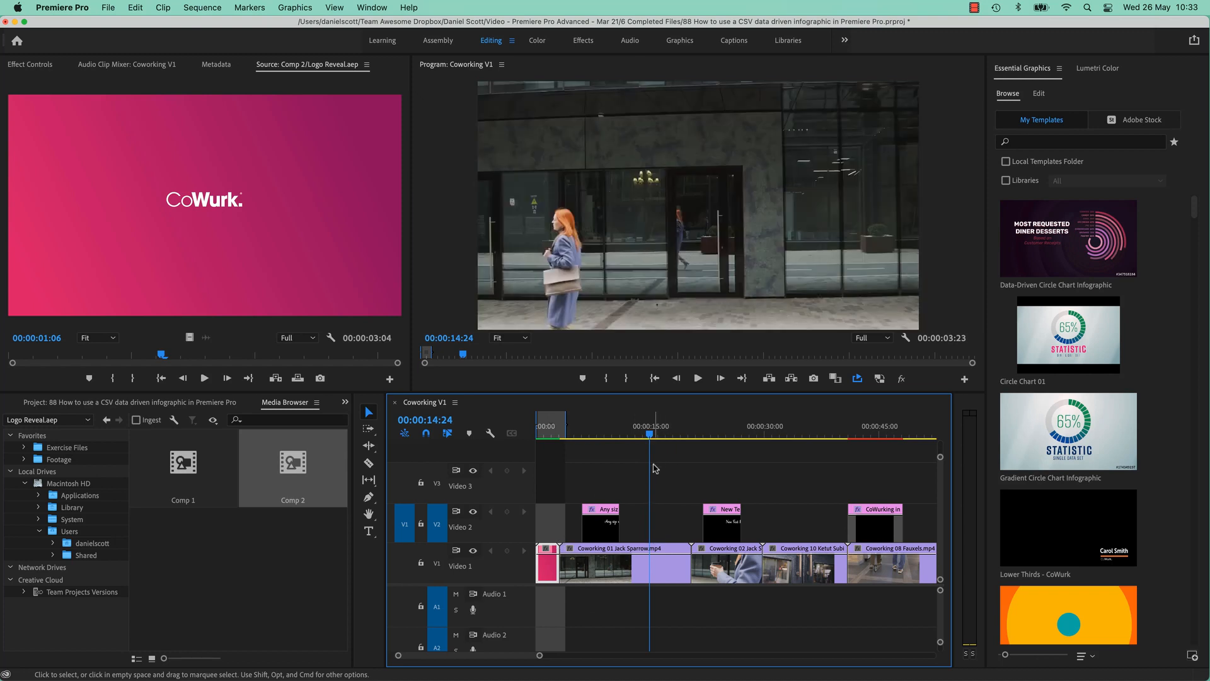
Move the playhead to 00:00:01:18 in the logo clip and clear the sequence's In and Out points
click(550, 433)
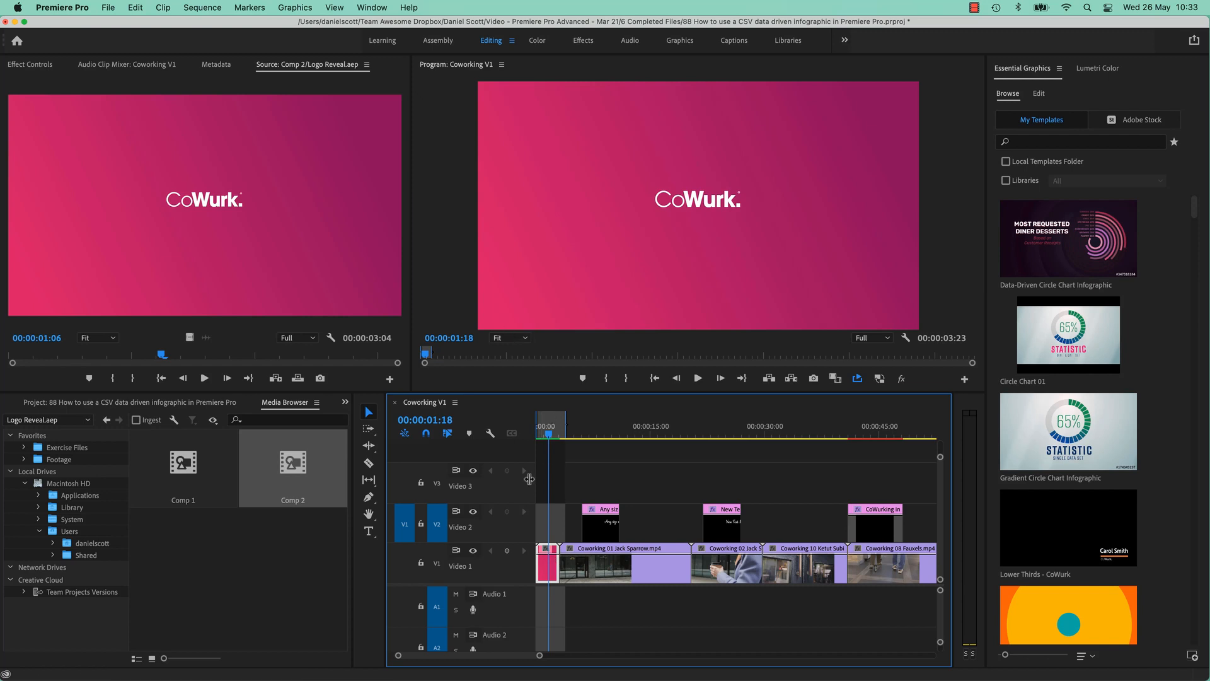
right_click(572, 483)
click(605, 495)
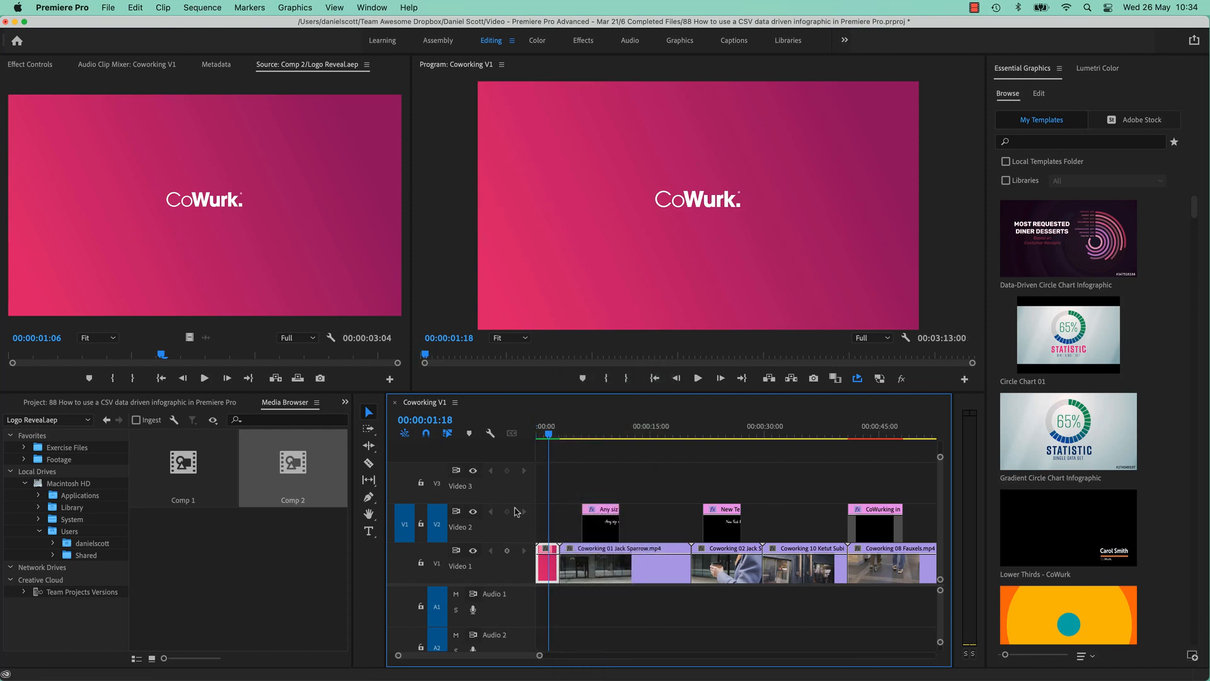
Examine the Render and Replace options for the opening logo clip and cancel the dialog
click(200, 6)
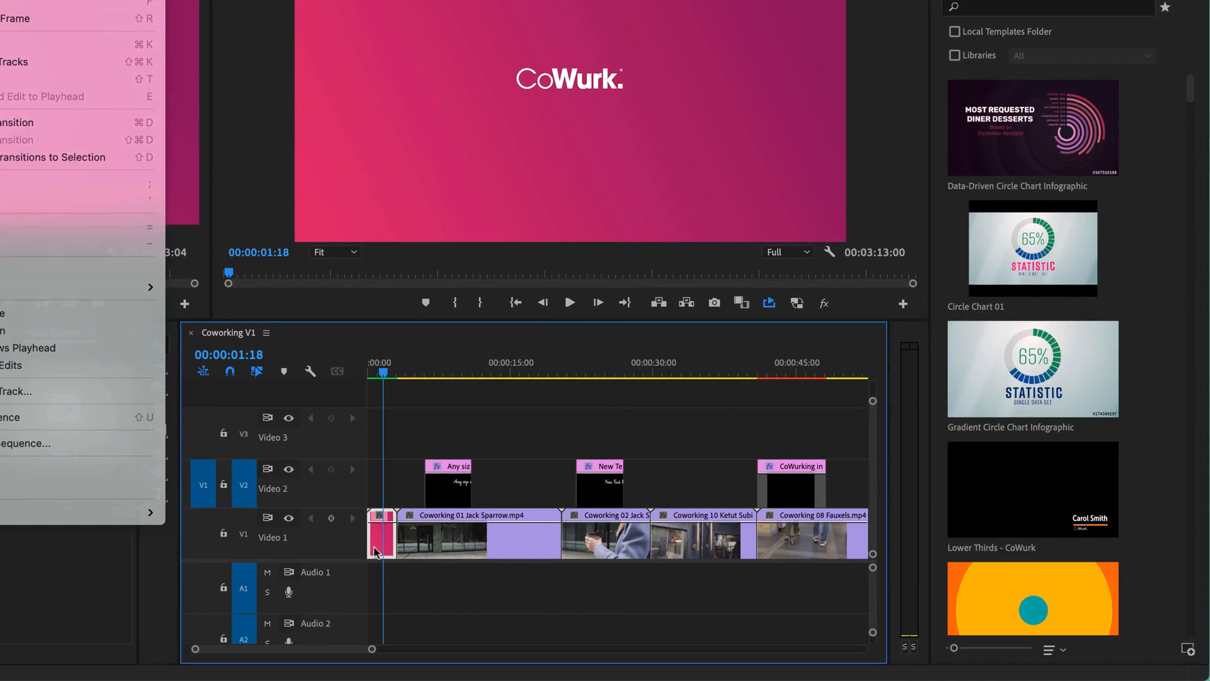
key(Escape)
right_click(543, 575)
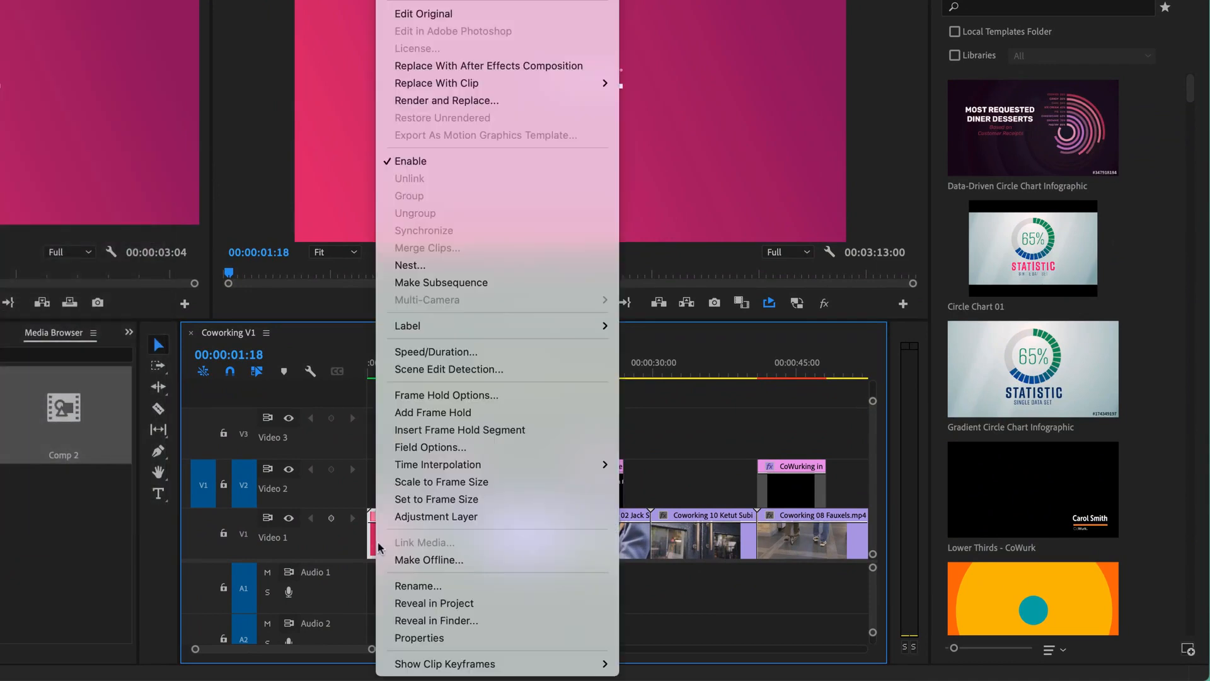
click(455, 102)
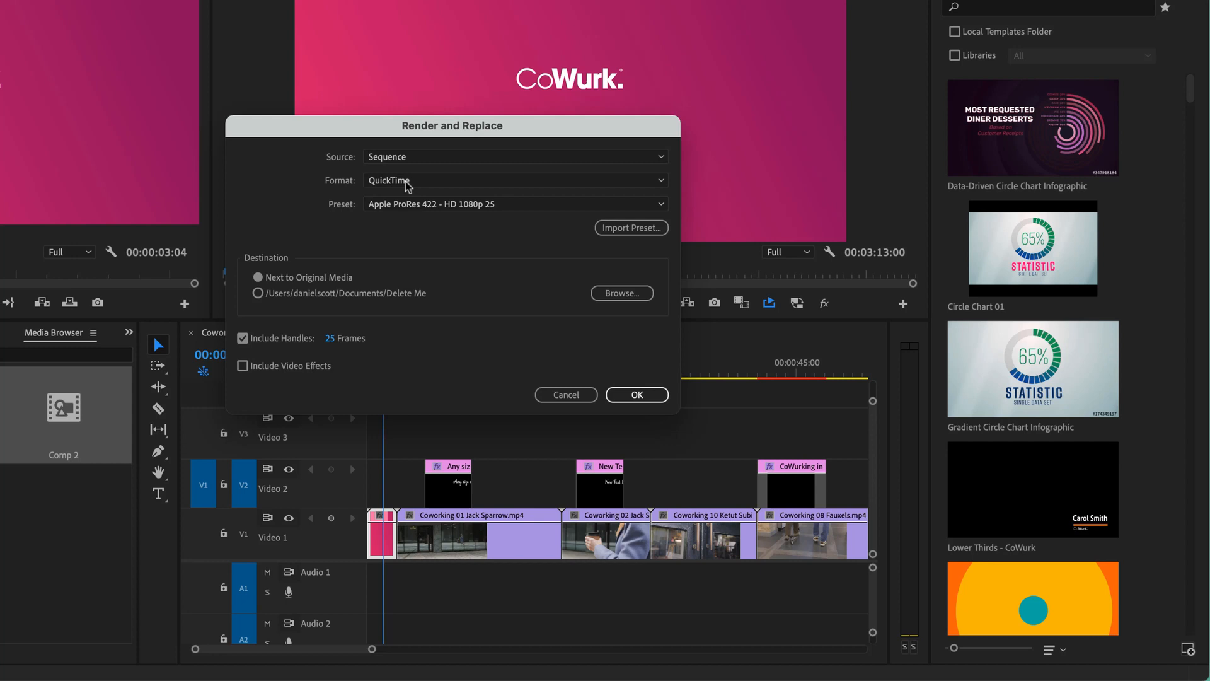
click(577, 397)
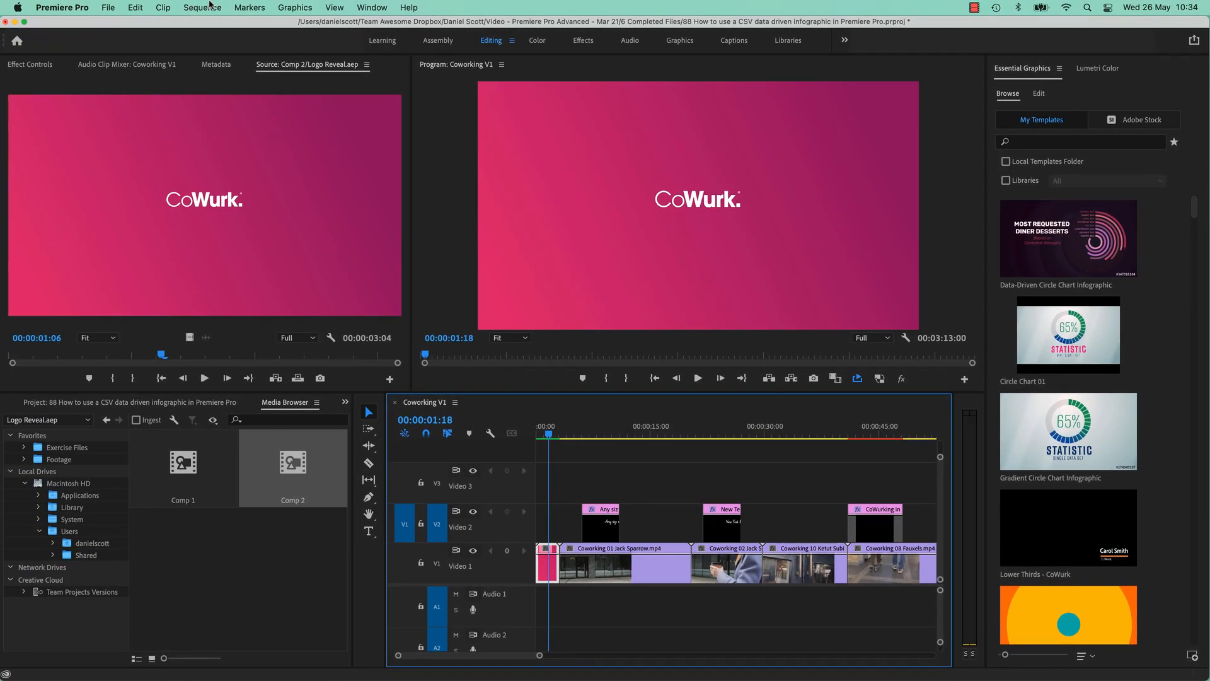
Examine the frame size, timebase and preview format in the sequence settings, then cancel the dialog
click(109, 7)
mouse_move(203, 7)
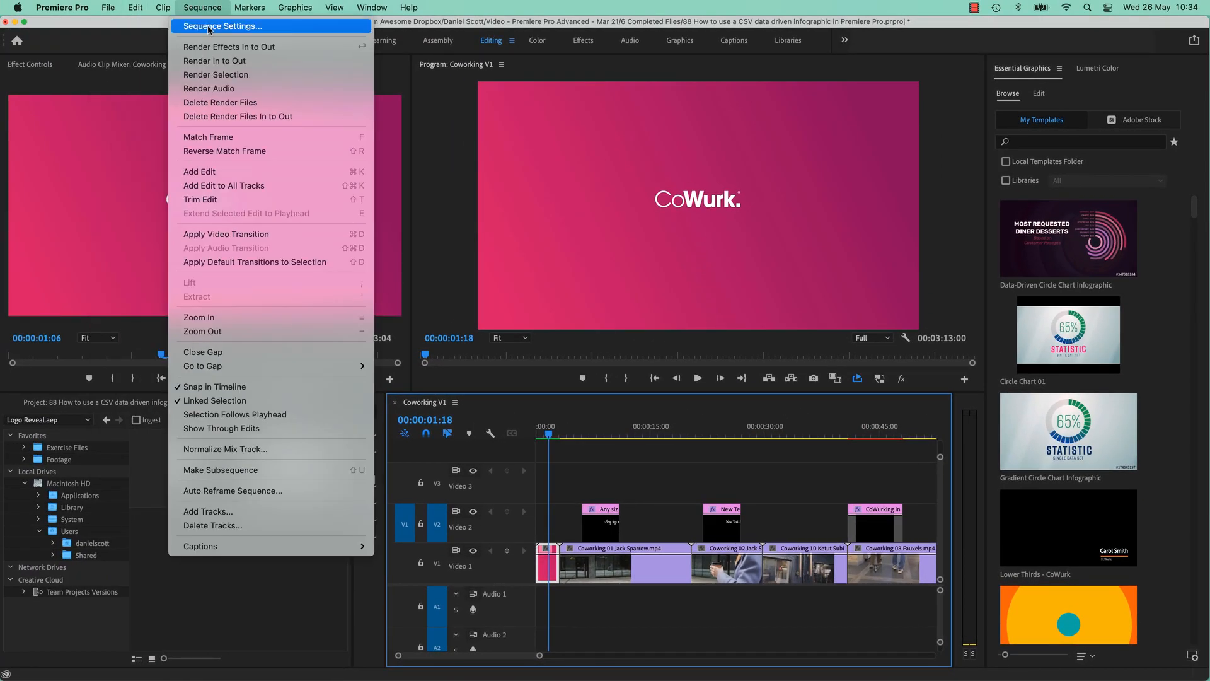
click(217, 26)
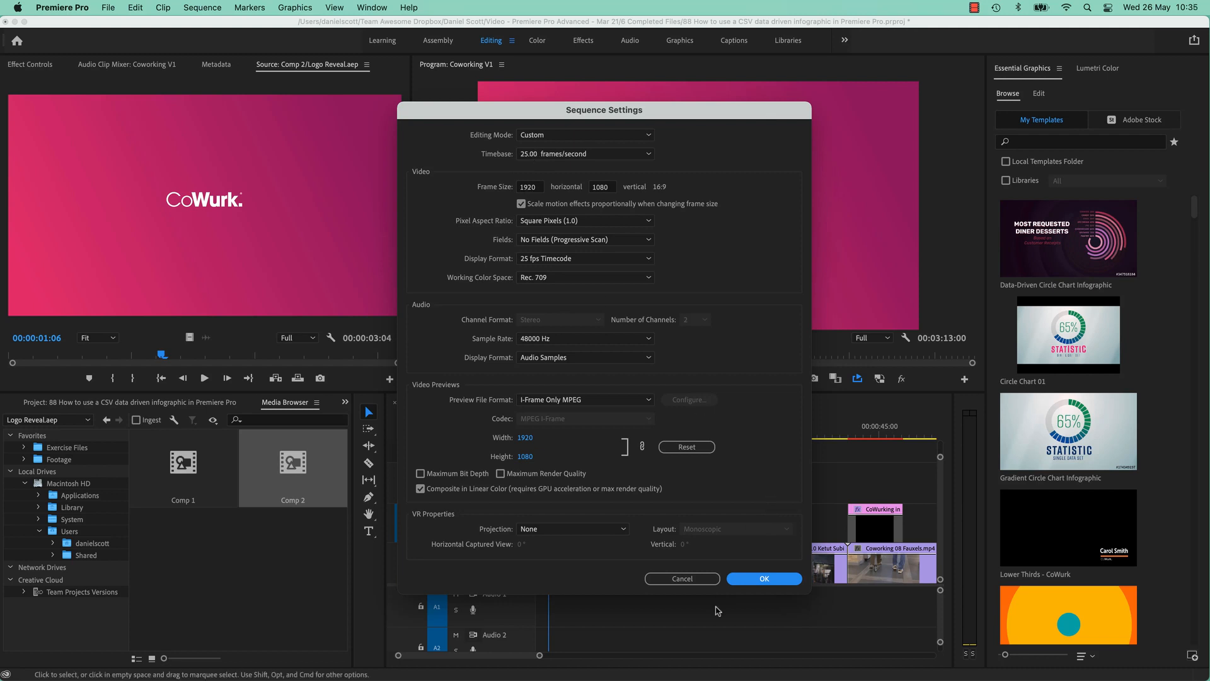
click(682, 578)
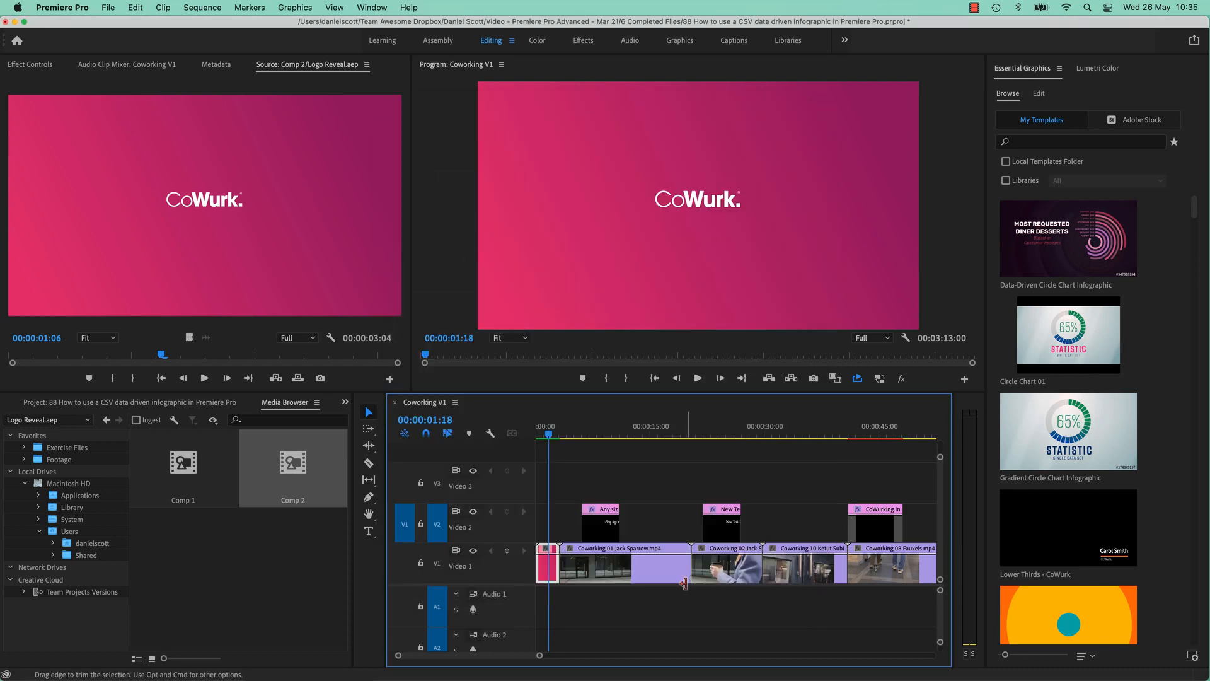
Render and replace the opening logo clip as QuickTime with the Match Source - Apple ProRes 422 preset, saved next to the original media
right_click(545, 571)
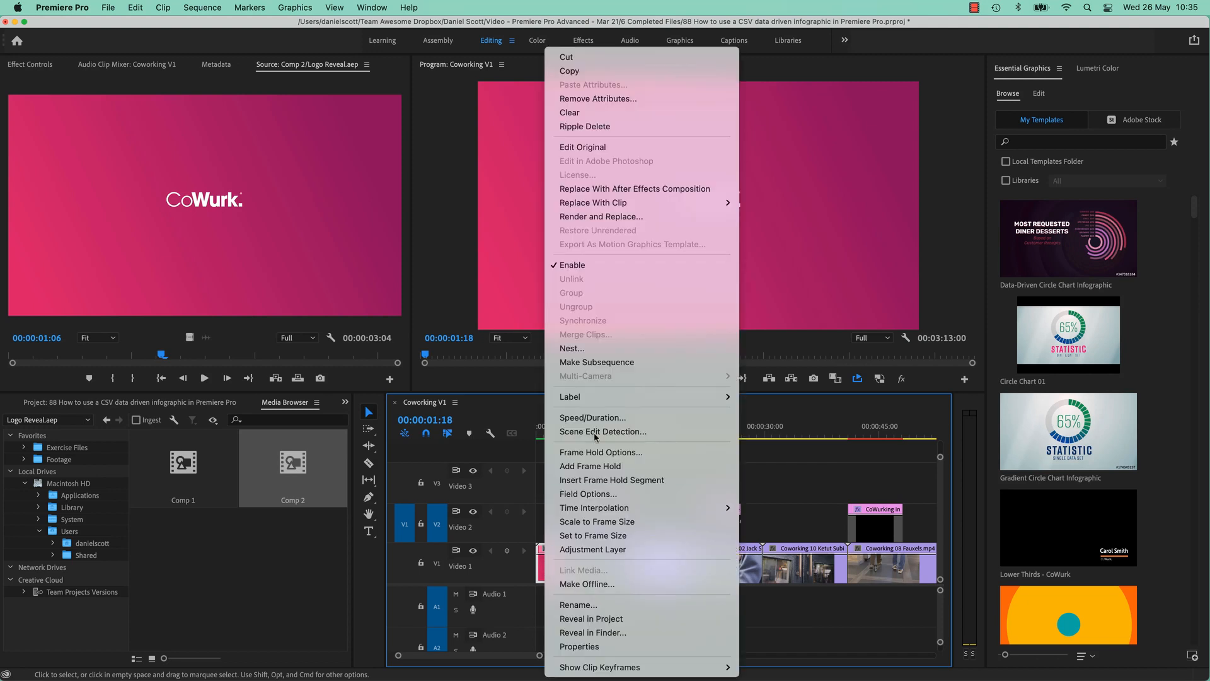
click(597, 218)
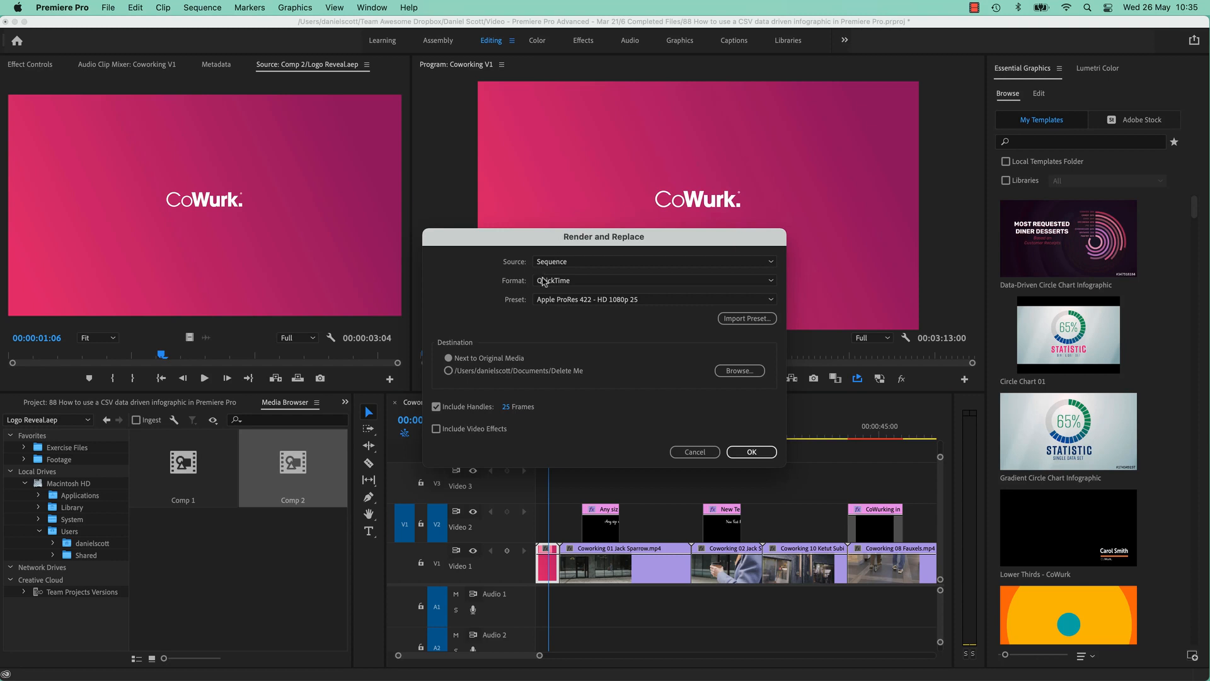
click(546, 282)
click(559, 320)
click(547, 299)
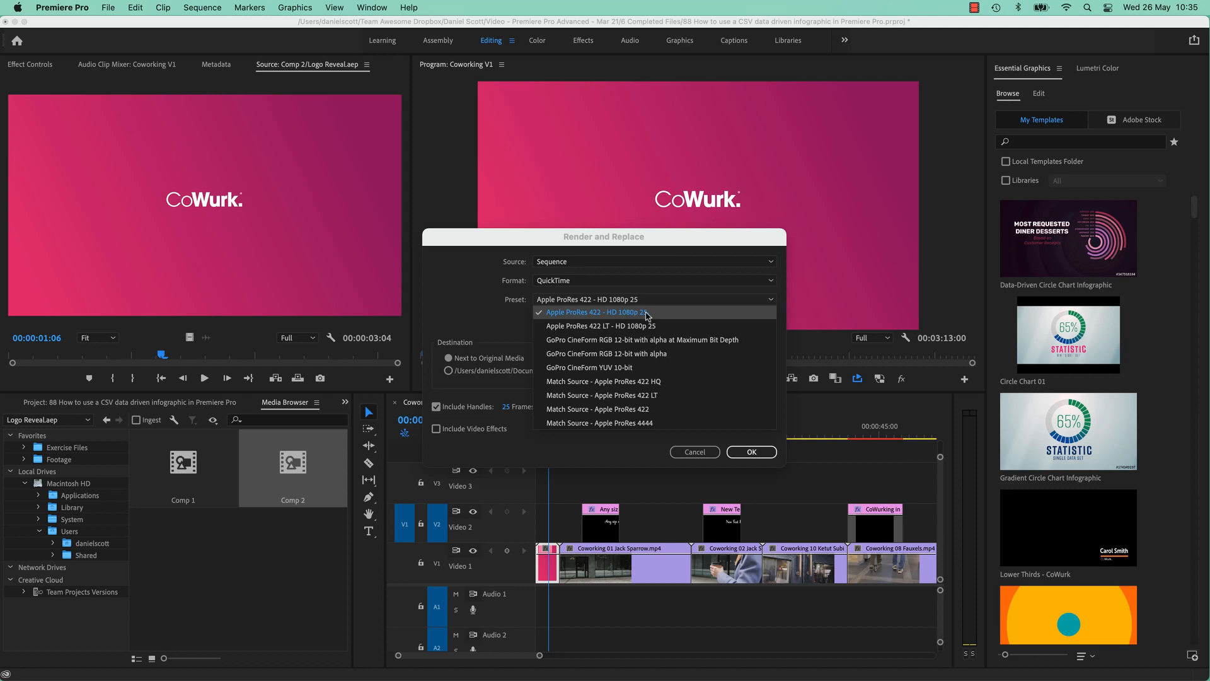
click(600, 409)
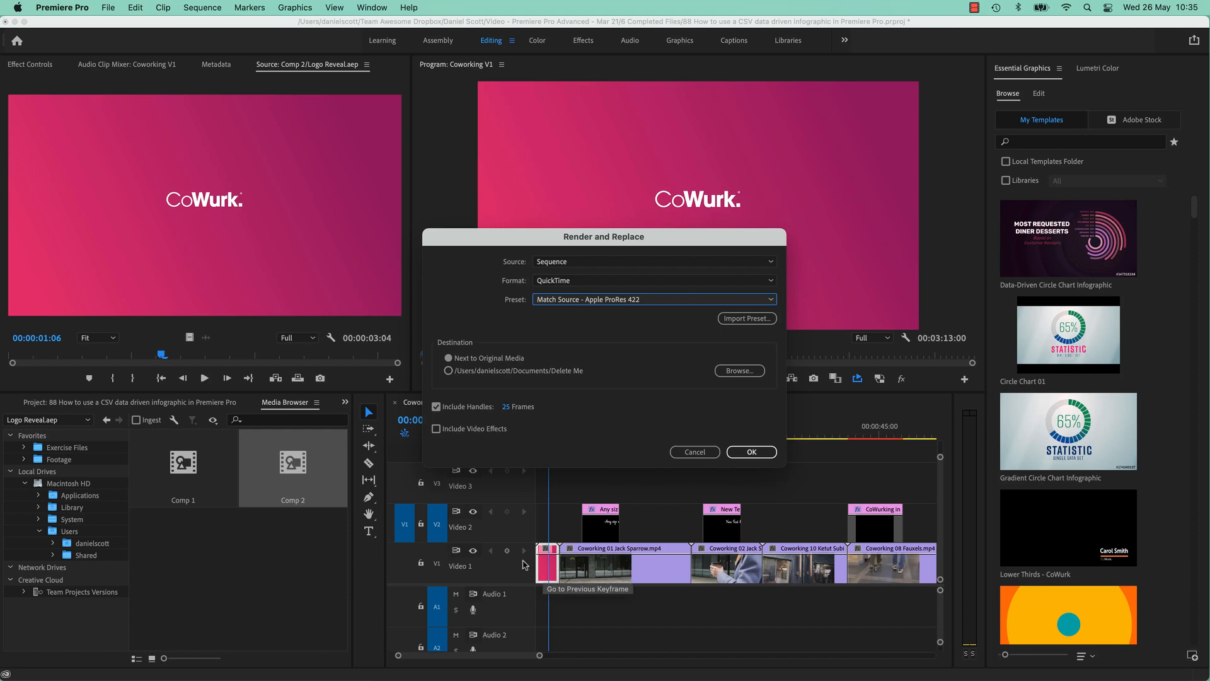
click(751, 452)
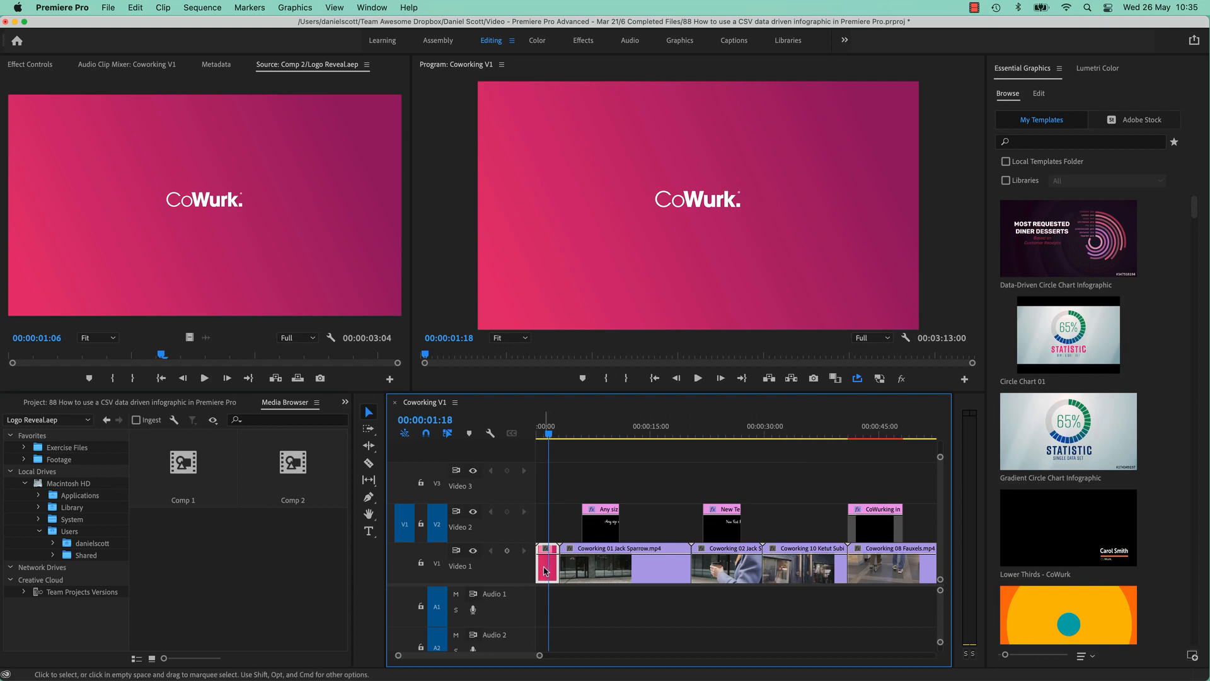
Play the rendered logo clip from near the start of the sequence and stop playback
click(538, 435)
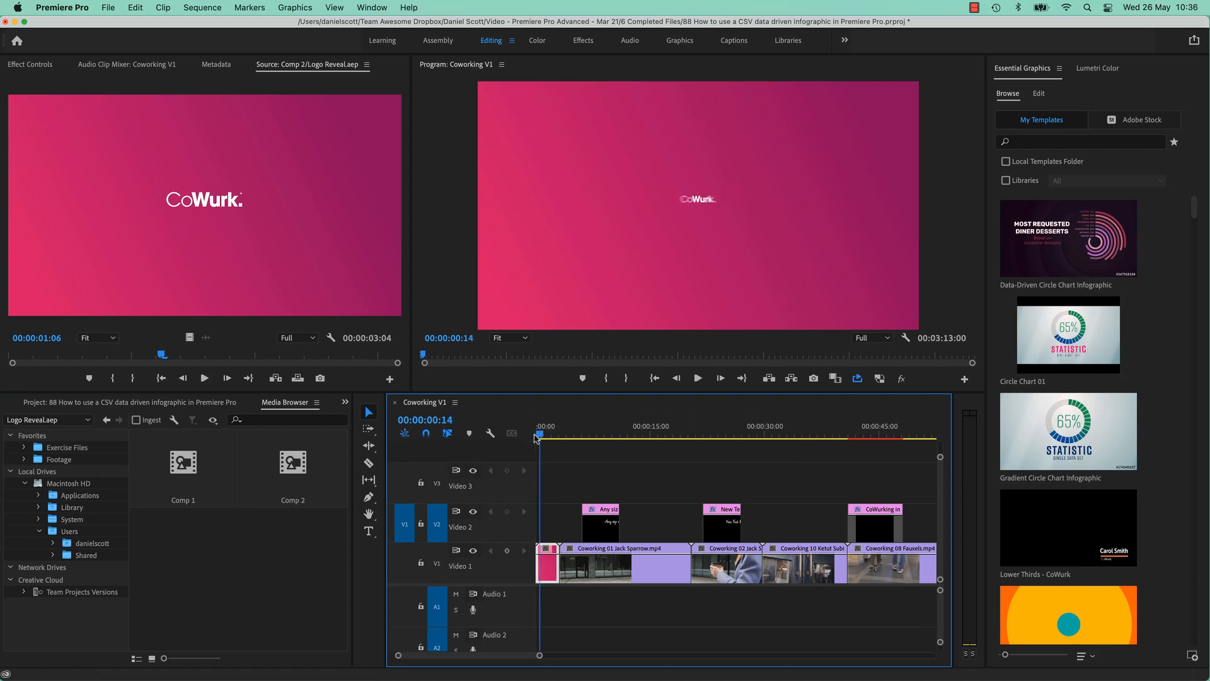
key(space)
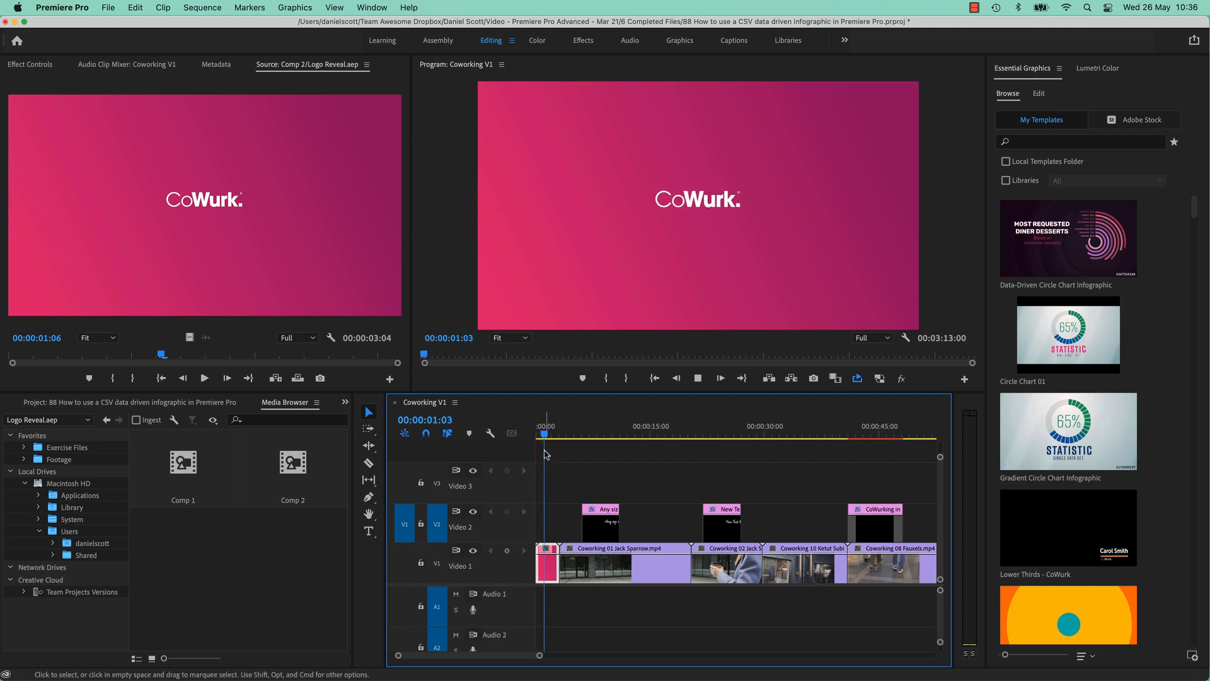
key(space)
Switch to Finder and locate the rendered Comp 2 movie and the original Logo Reveal.aep in the Co Working folder
key(super+Tab)
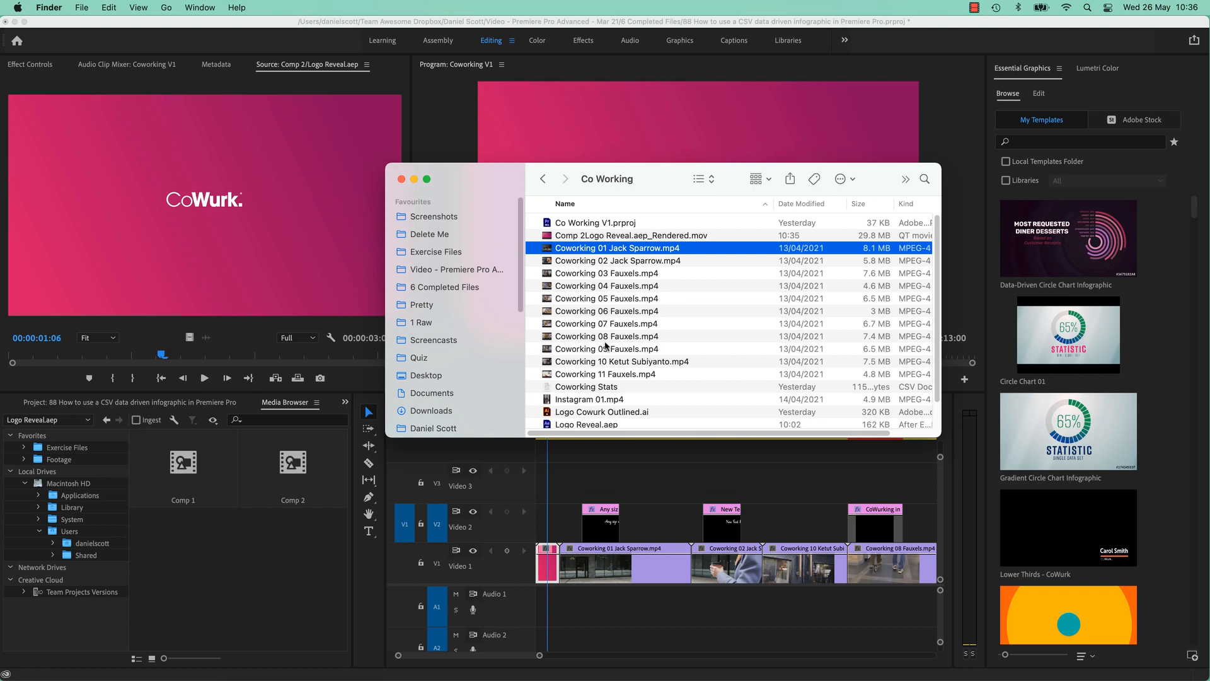
click(603, 426)
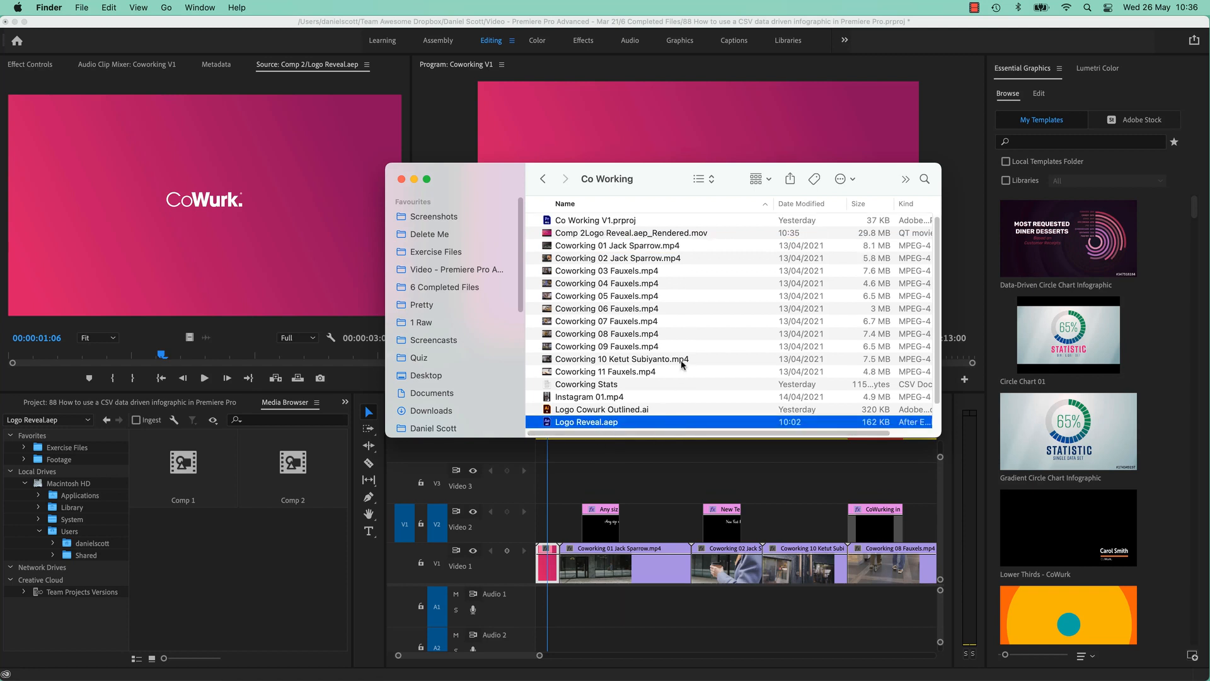
scroll(681, 364, down, 1)
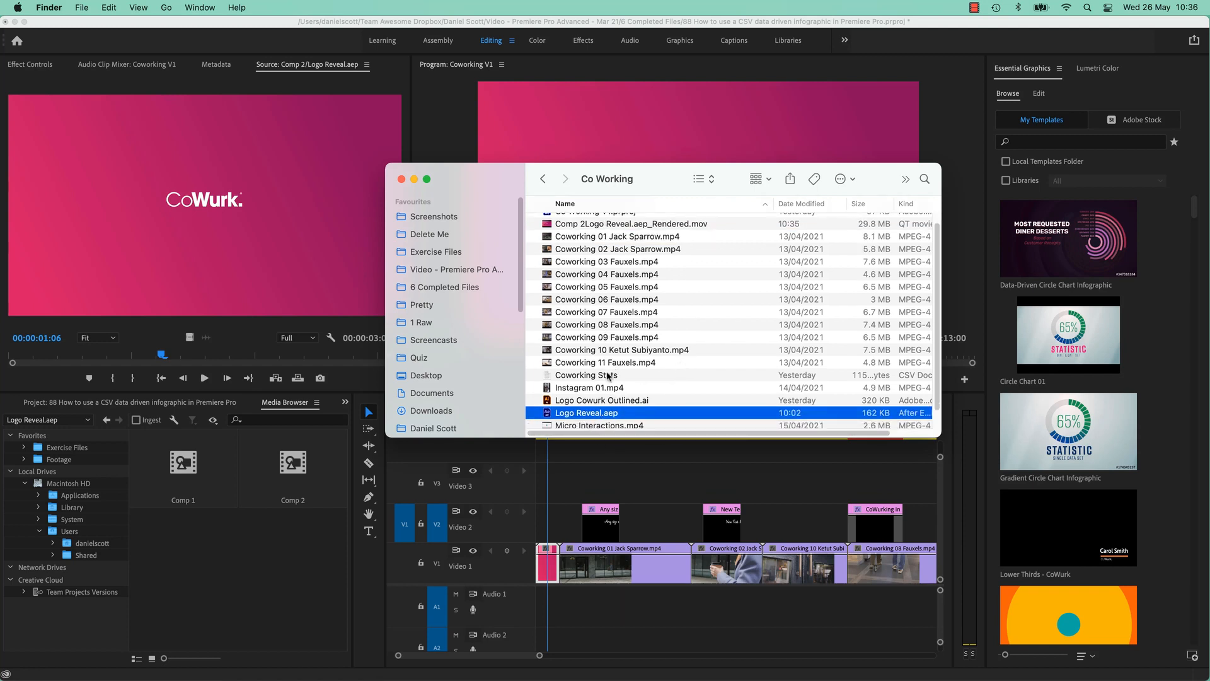
scroll(623, 298, up, 1)
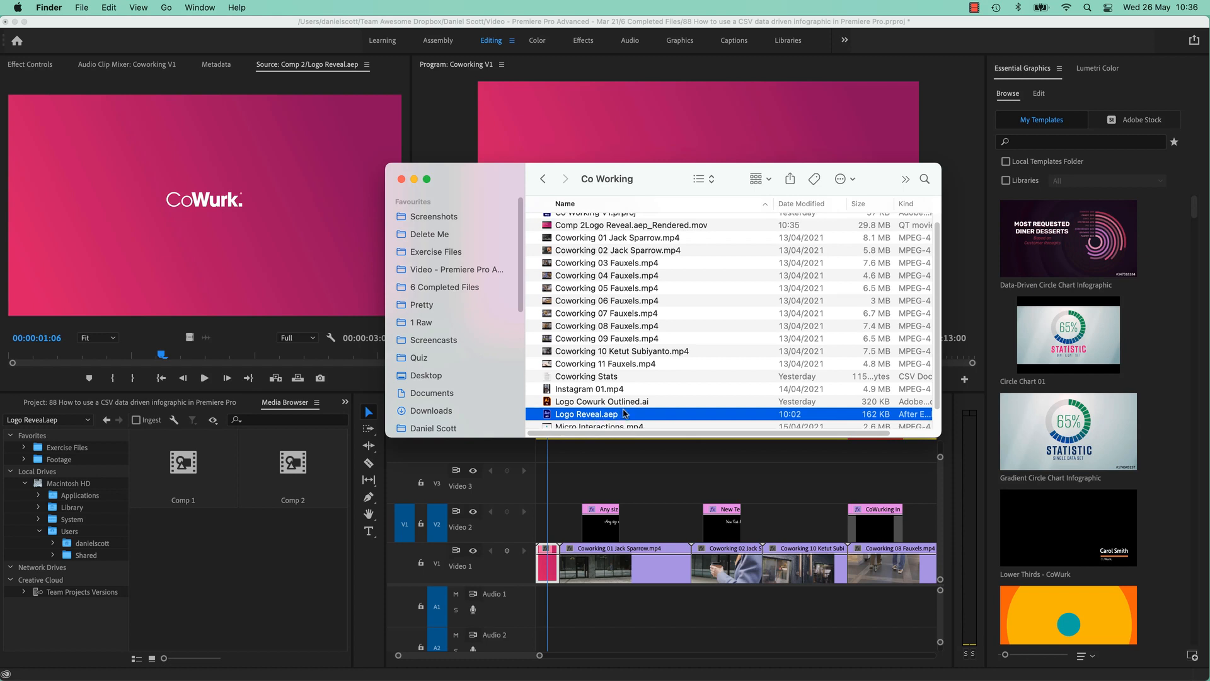
click(623, 236)
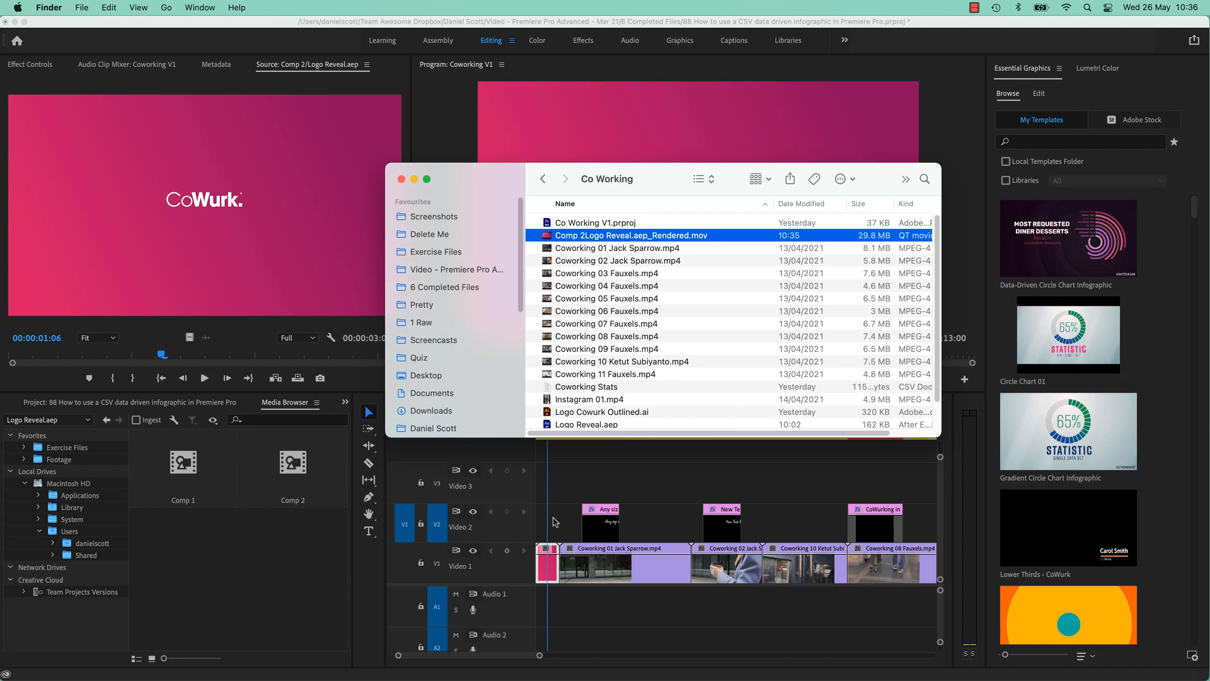
click(588, 427)
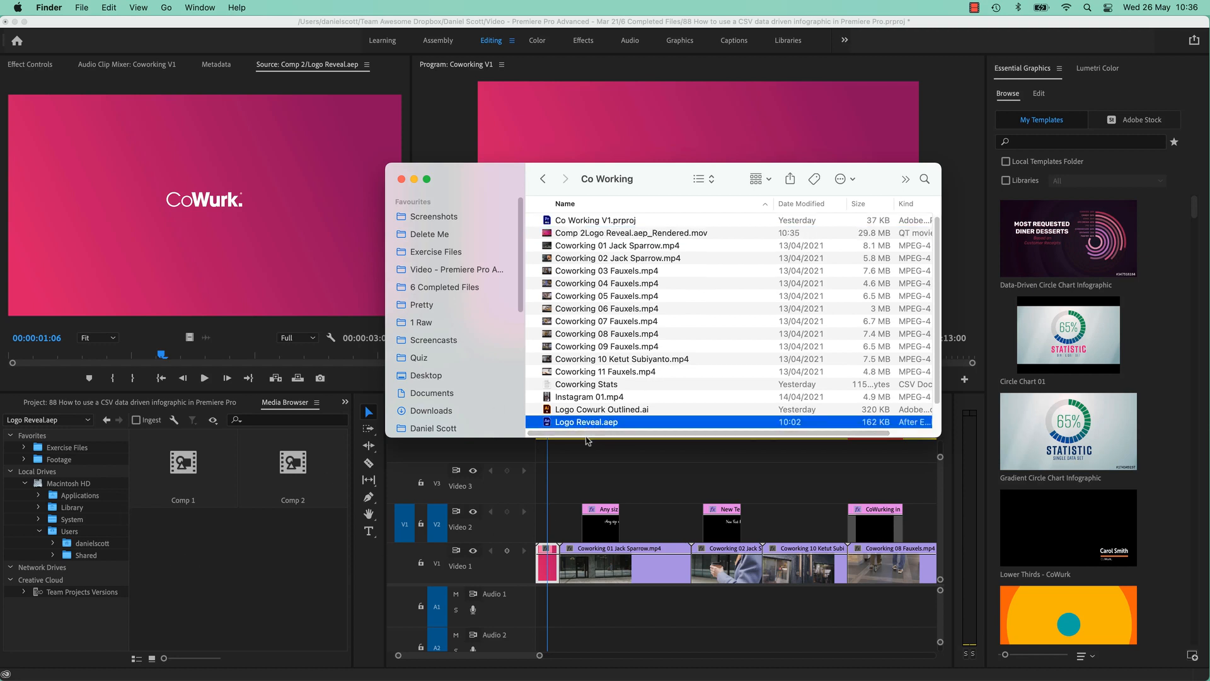
Overwrite copies of the logo reveal onto Video 2 at about 16 seconds in the Coworking V1 sequence
click(569, 485)
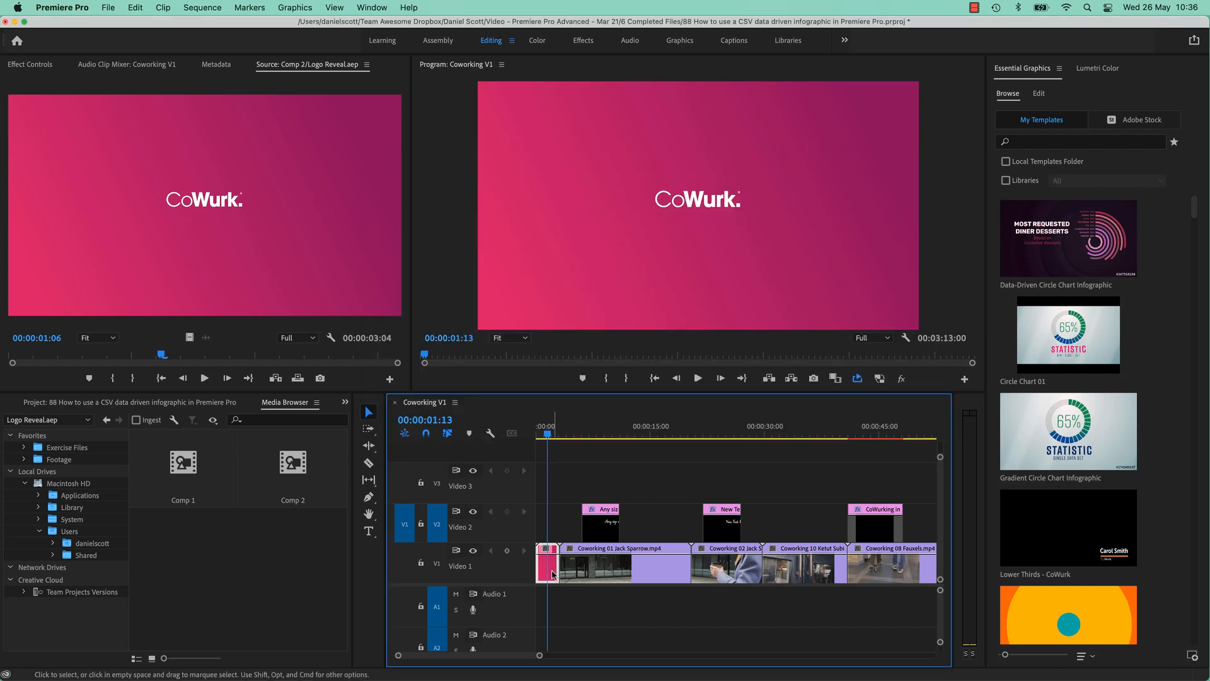
click(659, 428)
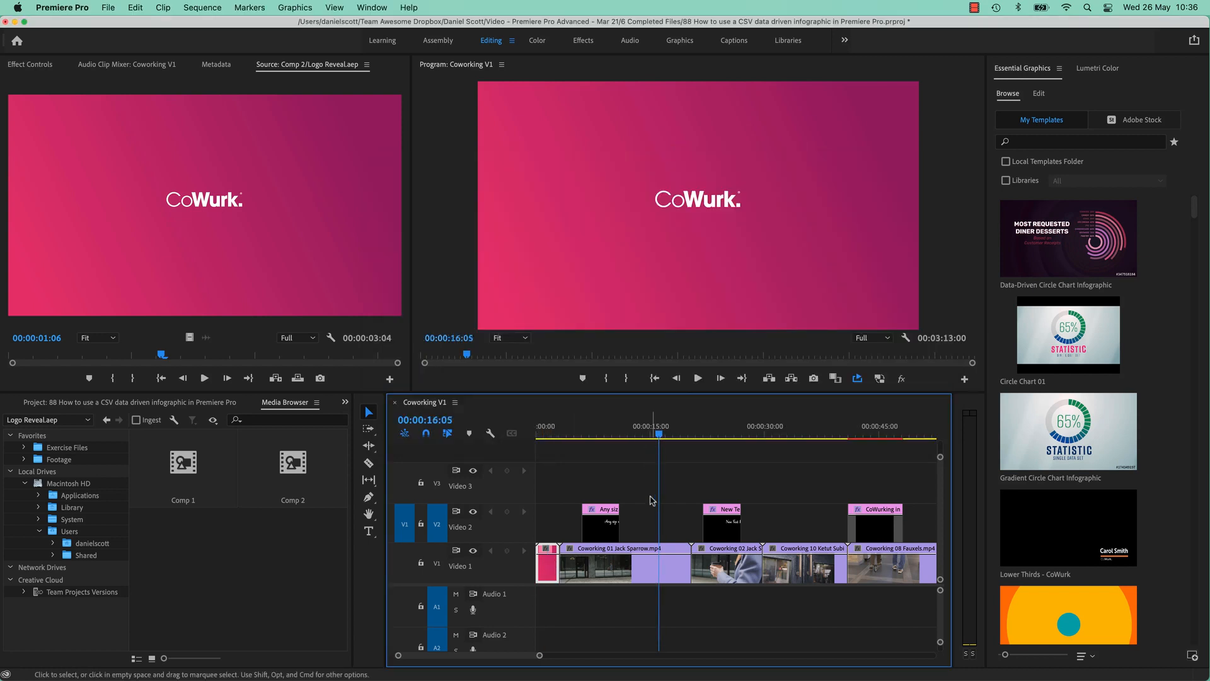
key(period)
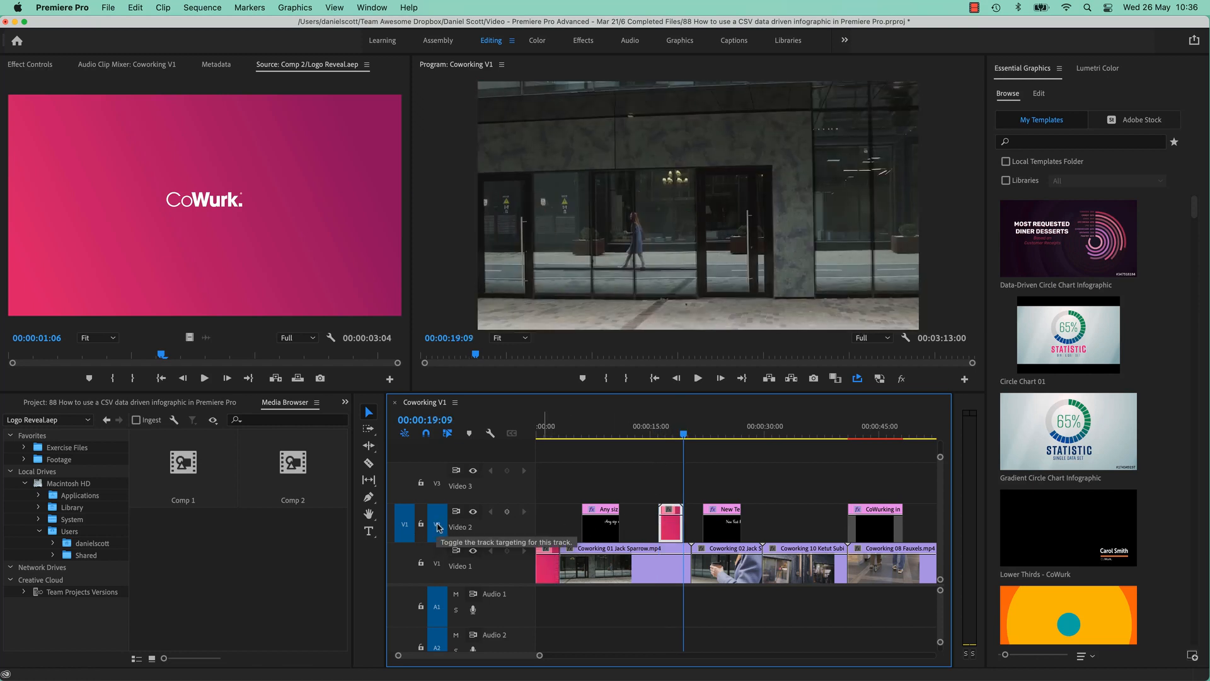
click(658, 431)
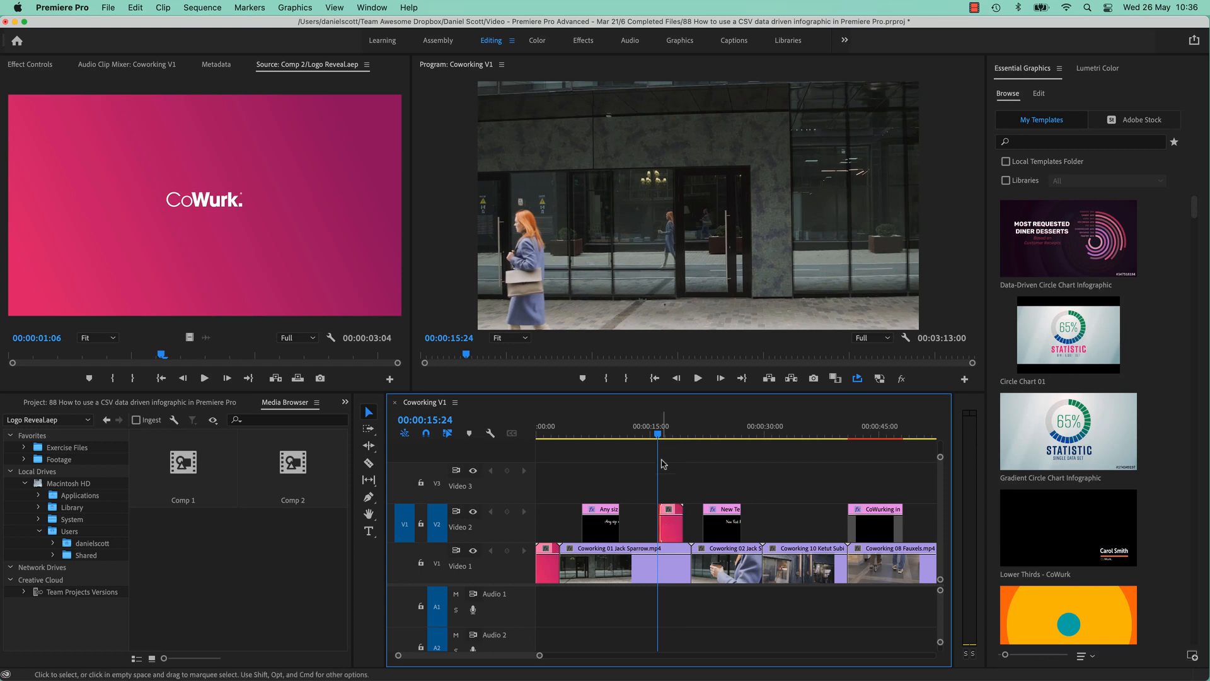
click(664, 435)
key(period)
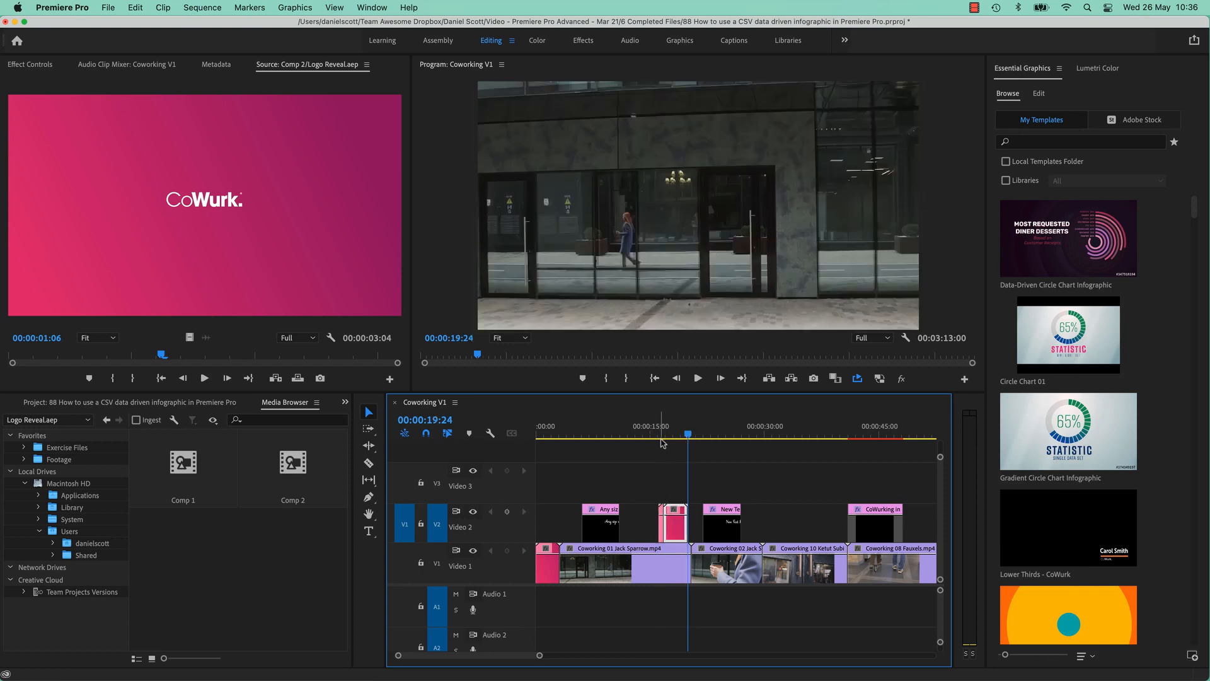
Play the logo copy on Video 2, stop playback and delete that copy
click(661, 439)
key(space)
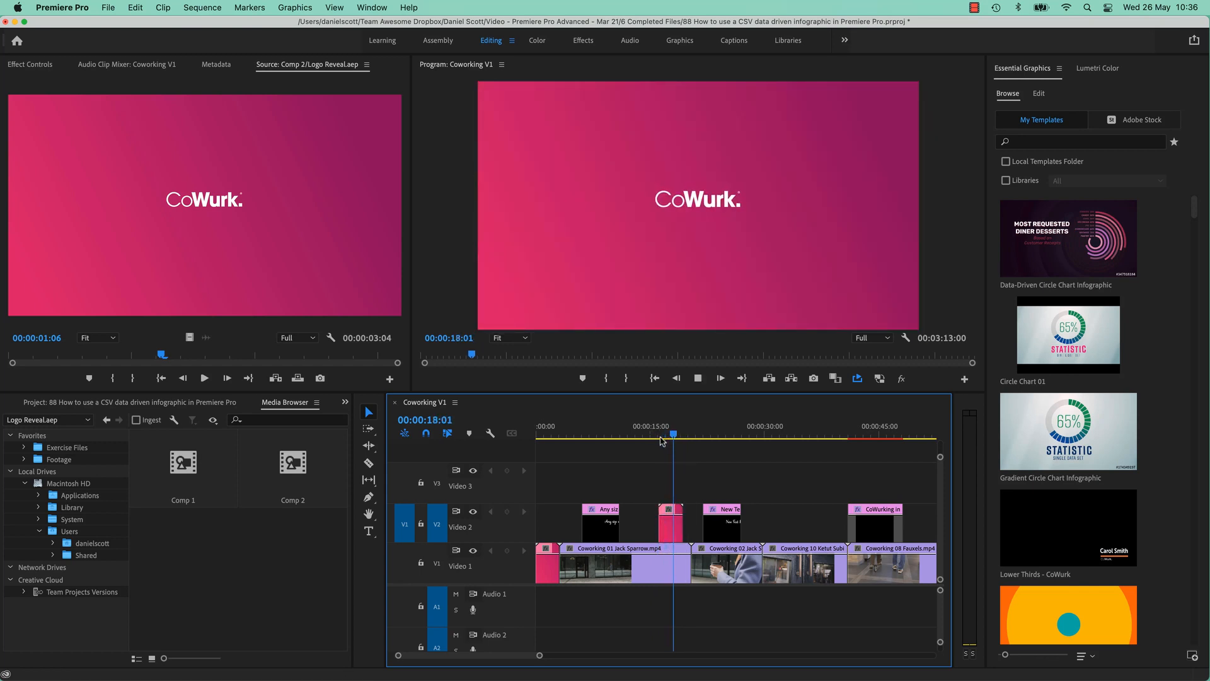
key(space)
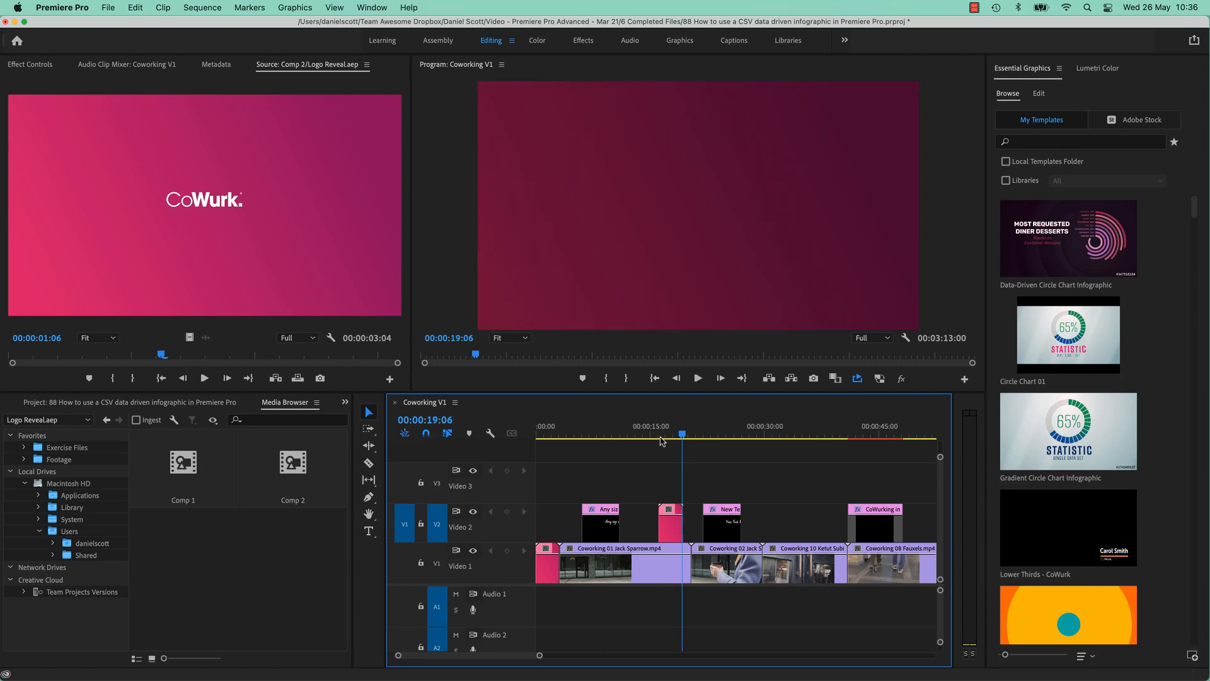
click(677, 528)
key(Delete)
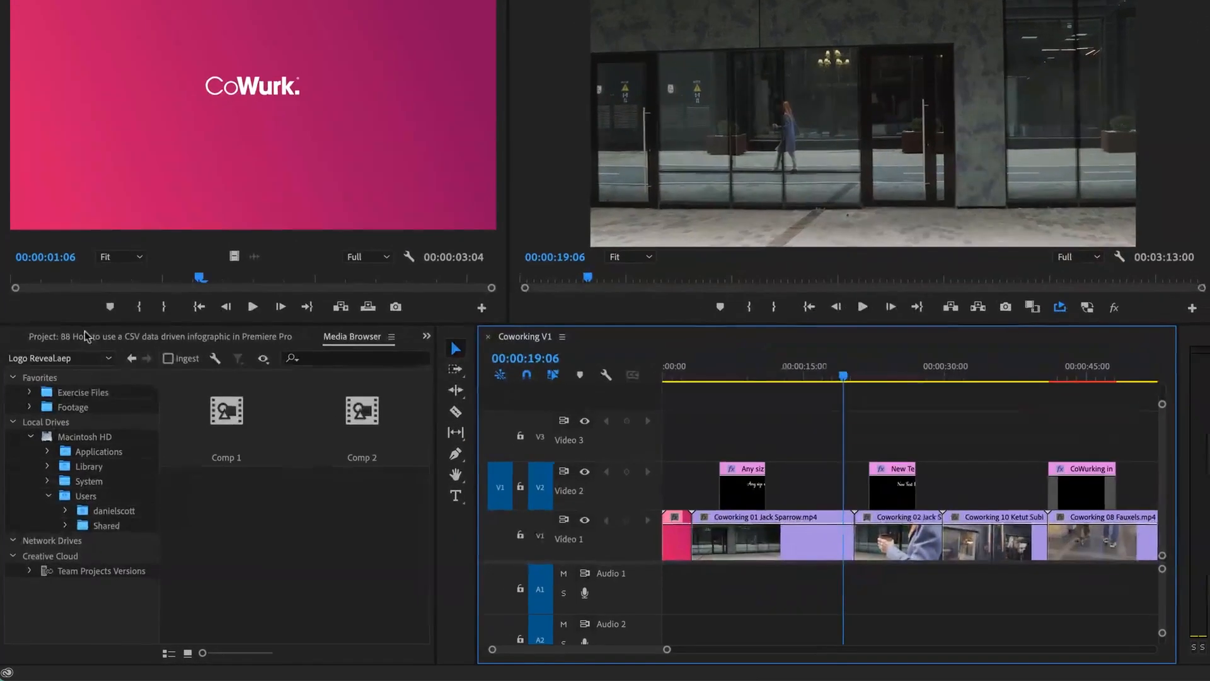
Restore the opening logo clip to its unrendered After Effects comp and select Comp 2/Logo Reveal.aep in the project
click(130, 402)
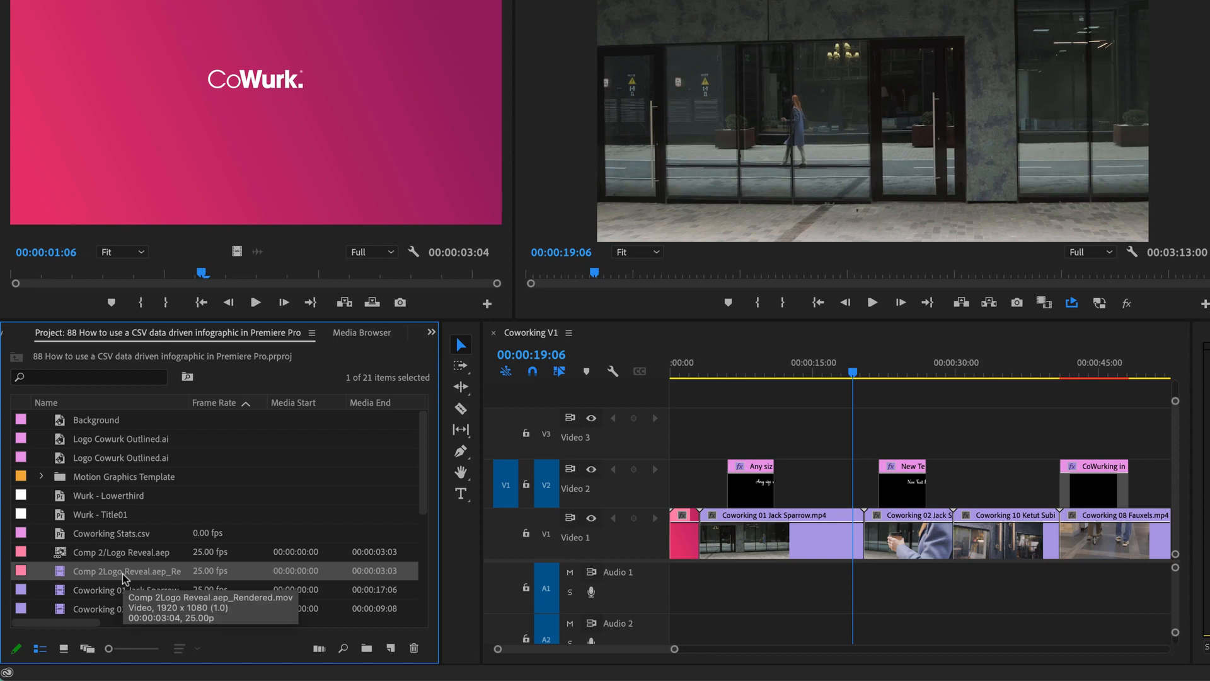
drag(699, 372, 679, 372)
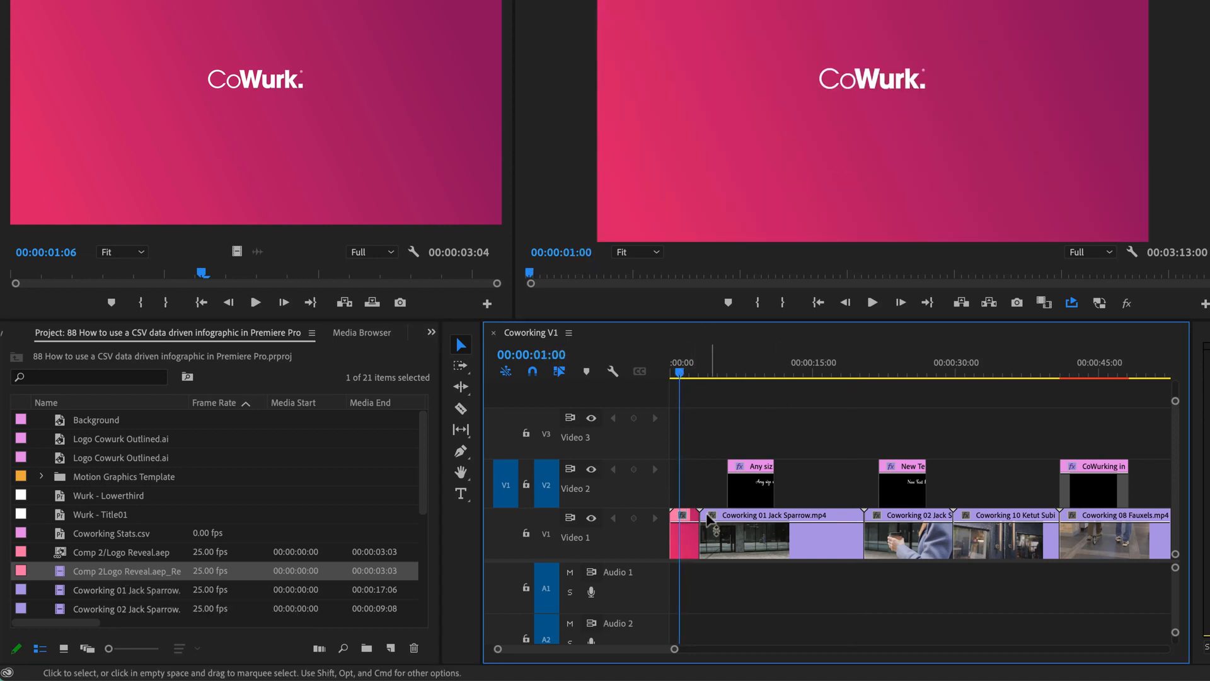
right_click(684, 539)
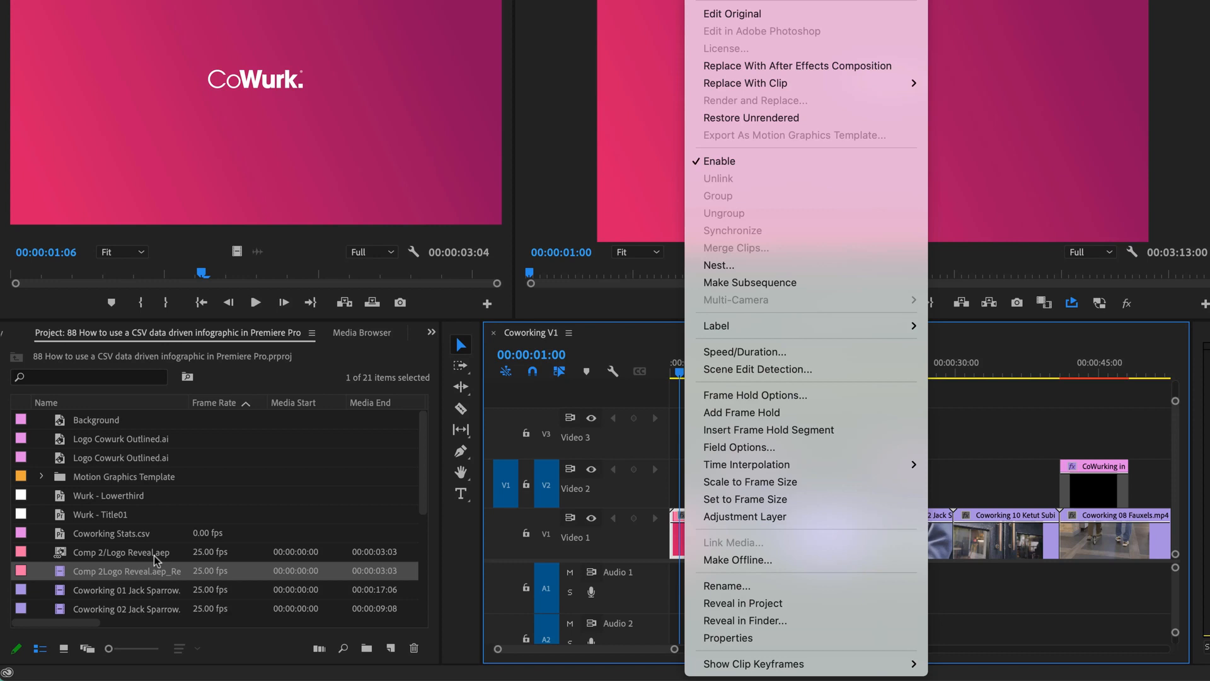
click(744, 118)
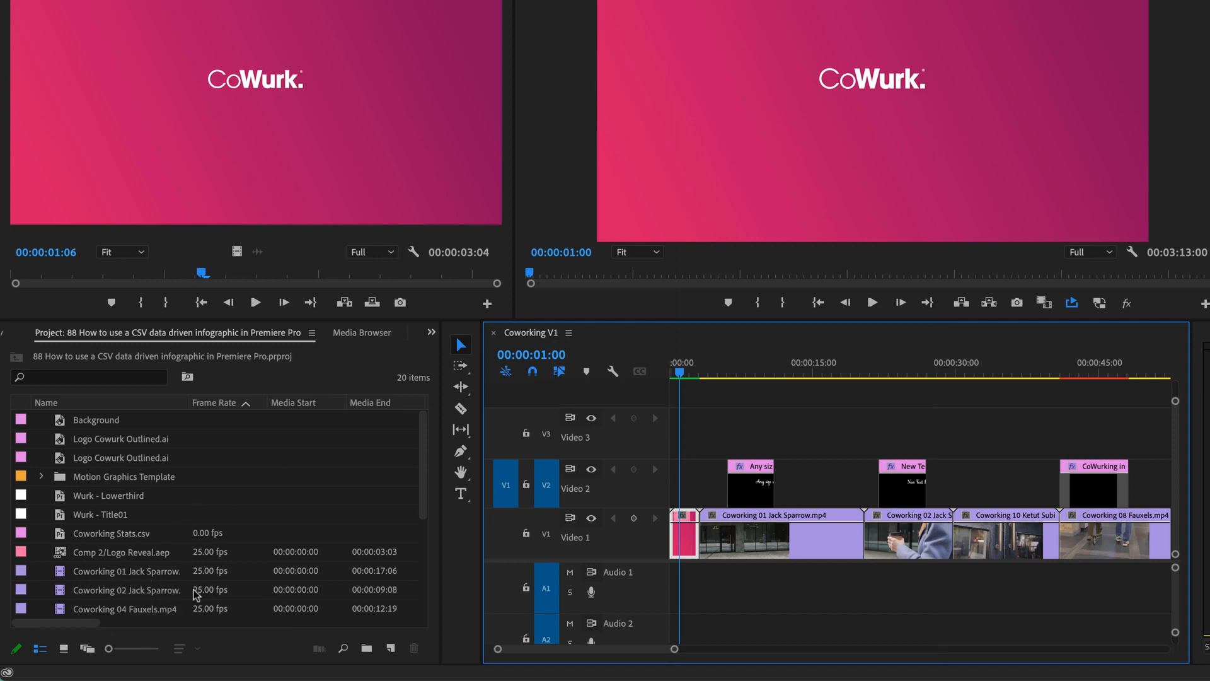
click(136, 556)
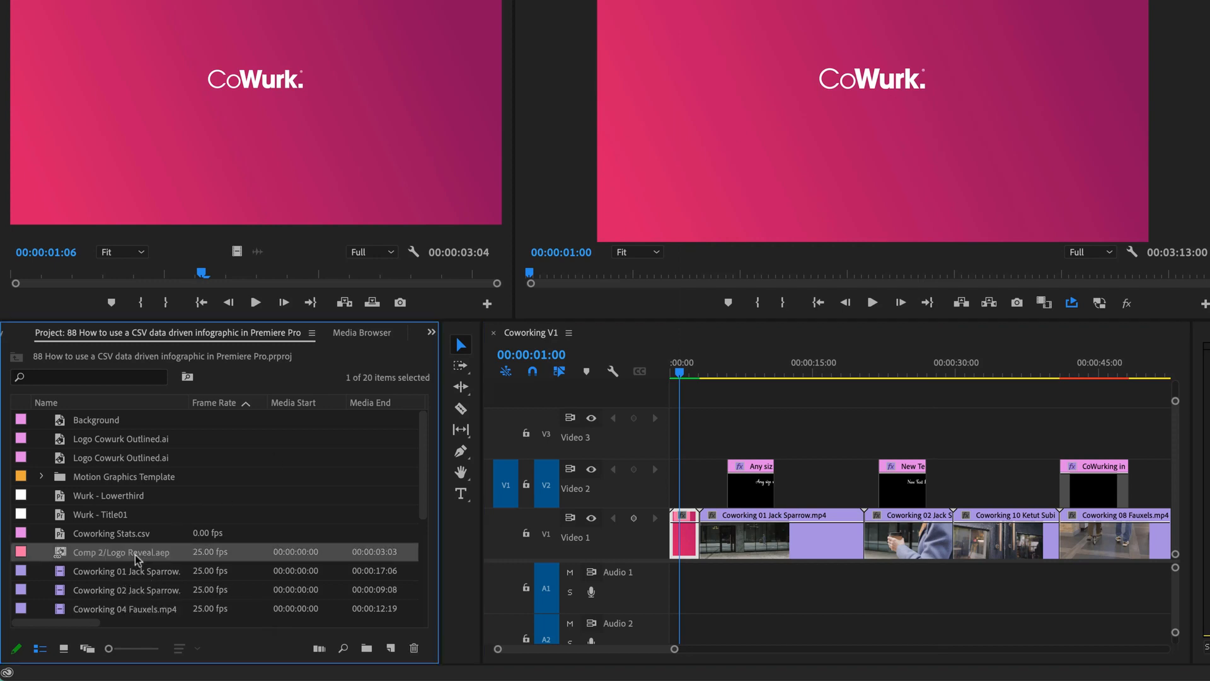
Play the unrendered logo clip at the opening and examine the sequence's render commands
click(672, 372)
key(space)
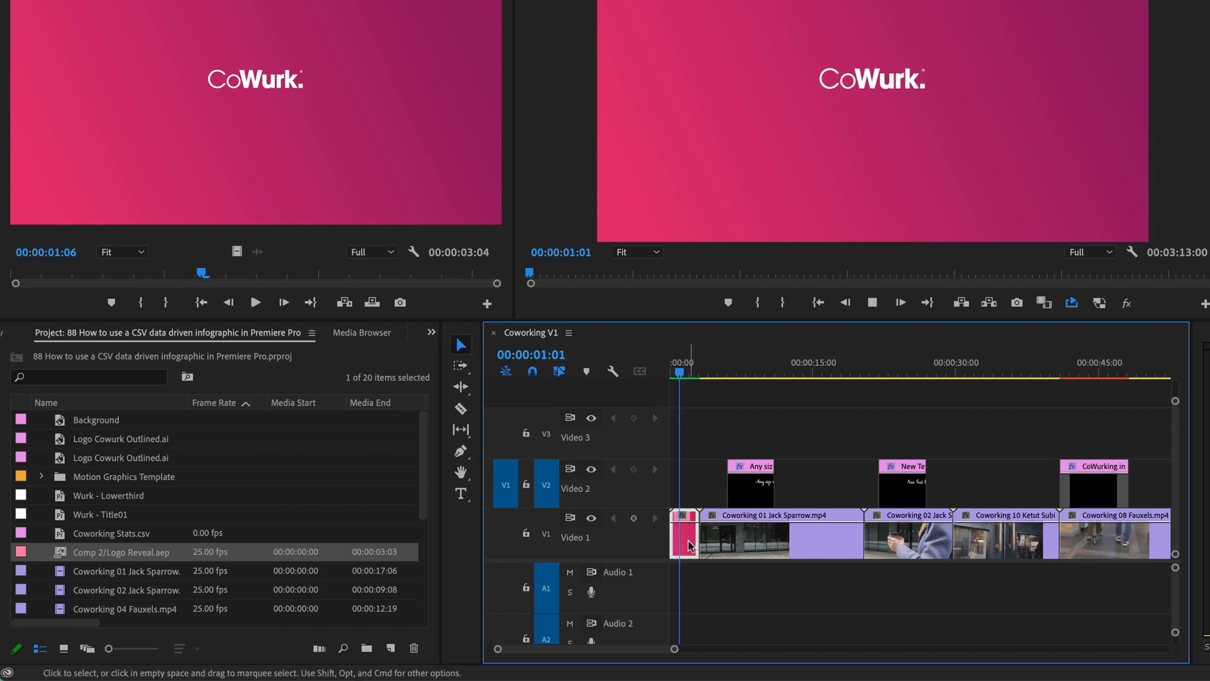
key(space)
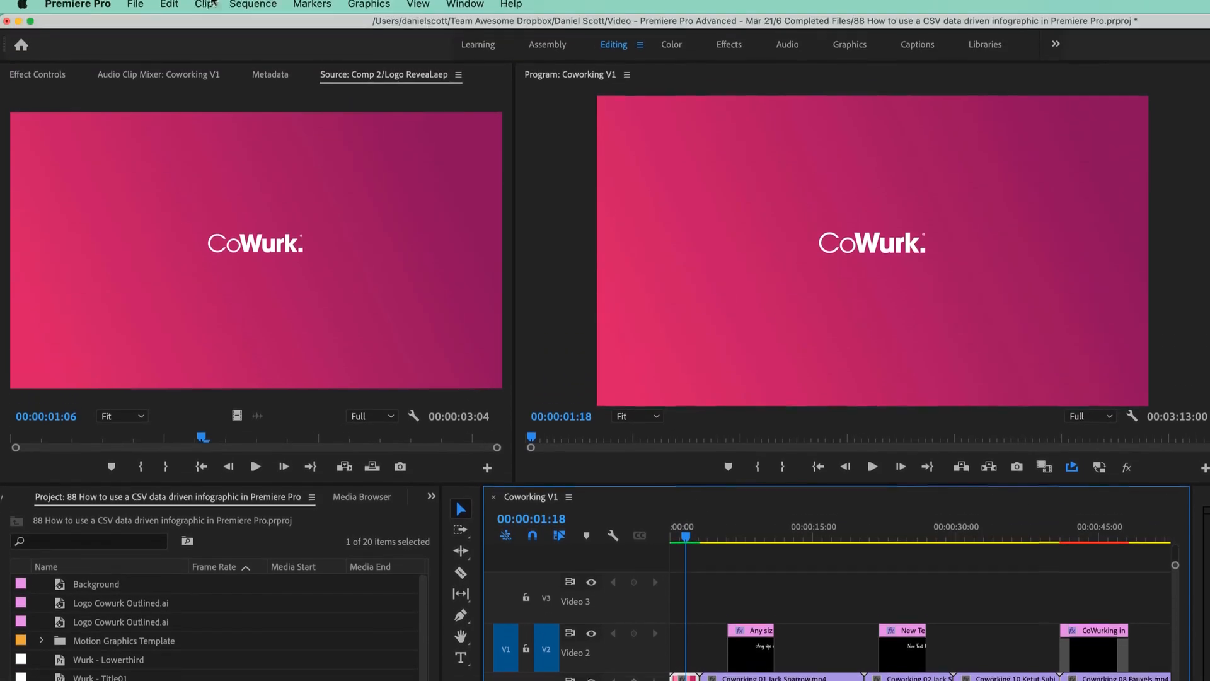
click(230, 8)
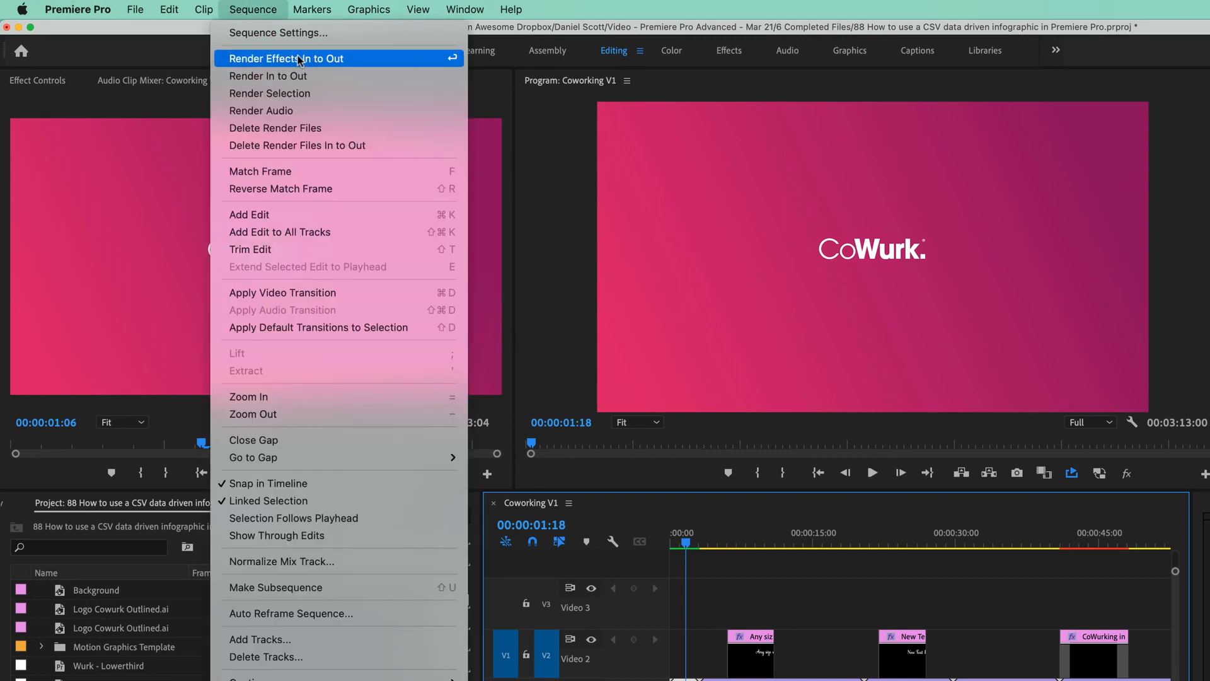
click(265, 11)
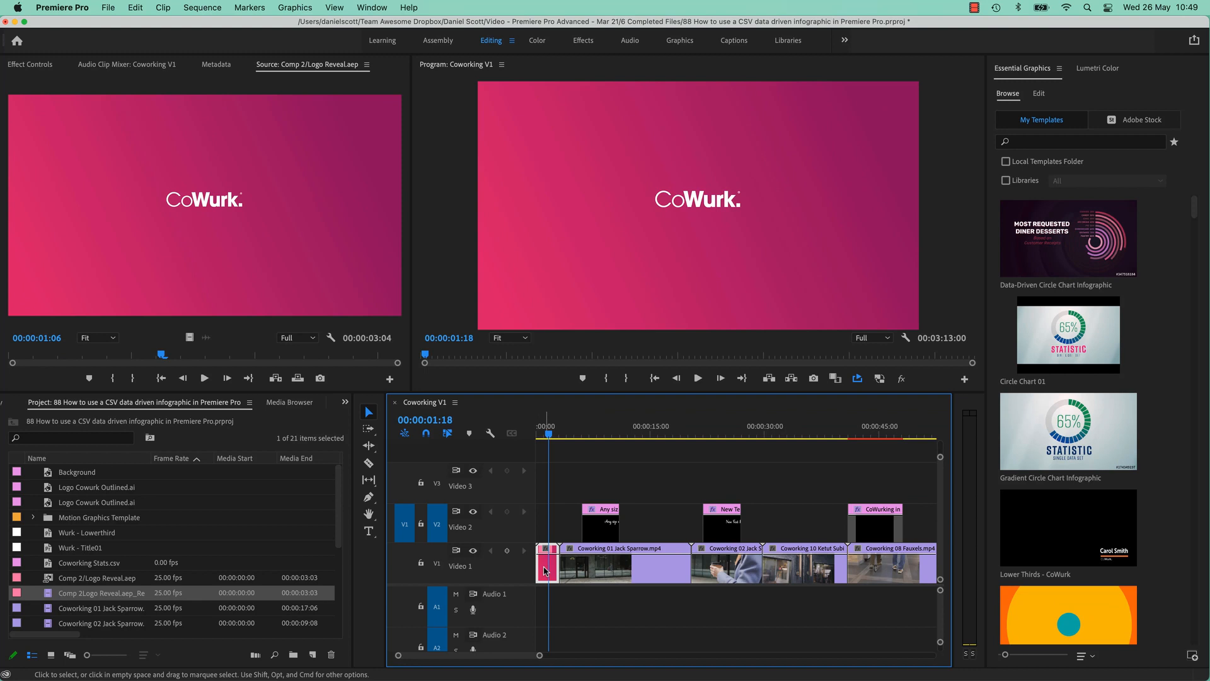
Play the rendered Comp 2 logo movie from the start of the sequence and stop playback
right_click(546, 571)
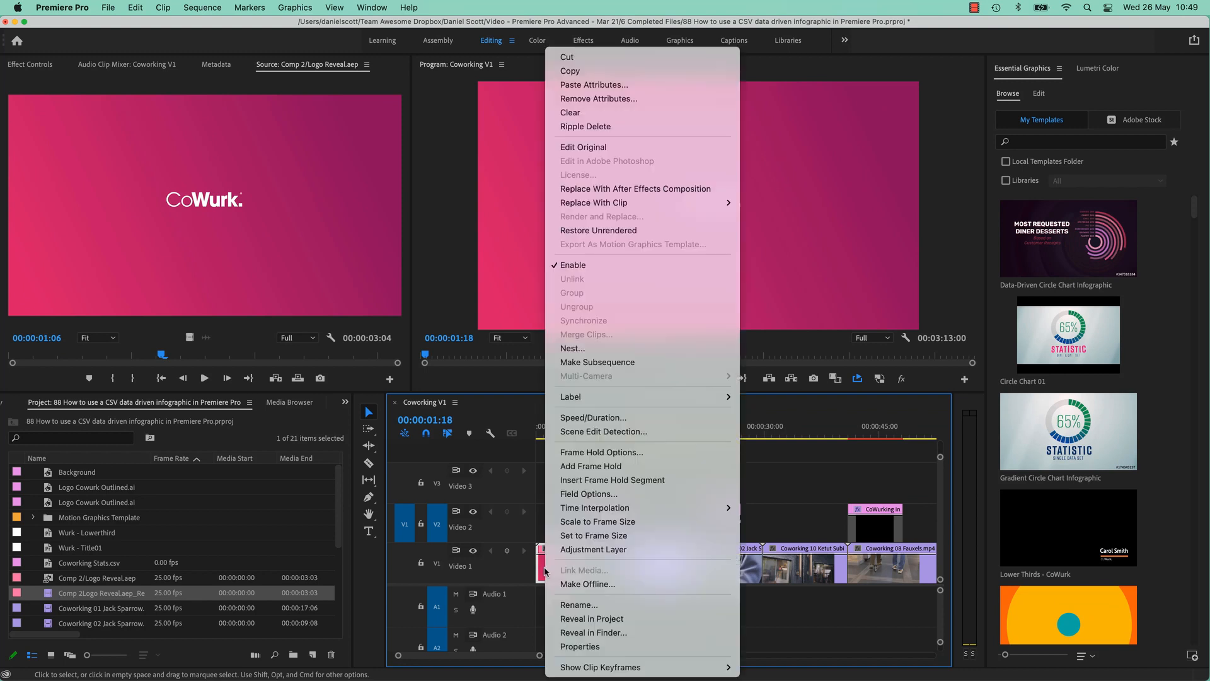
click(602, 229)
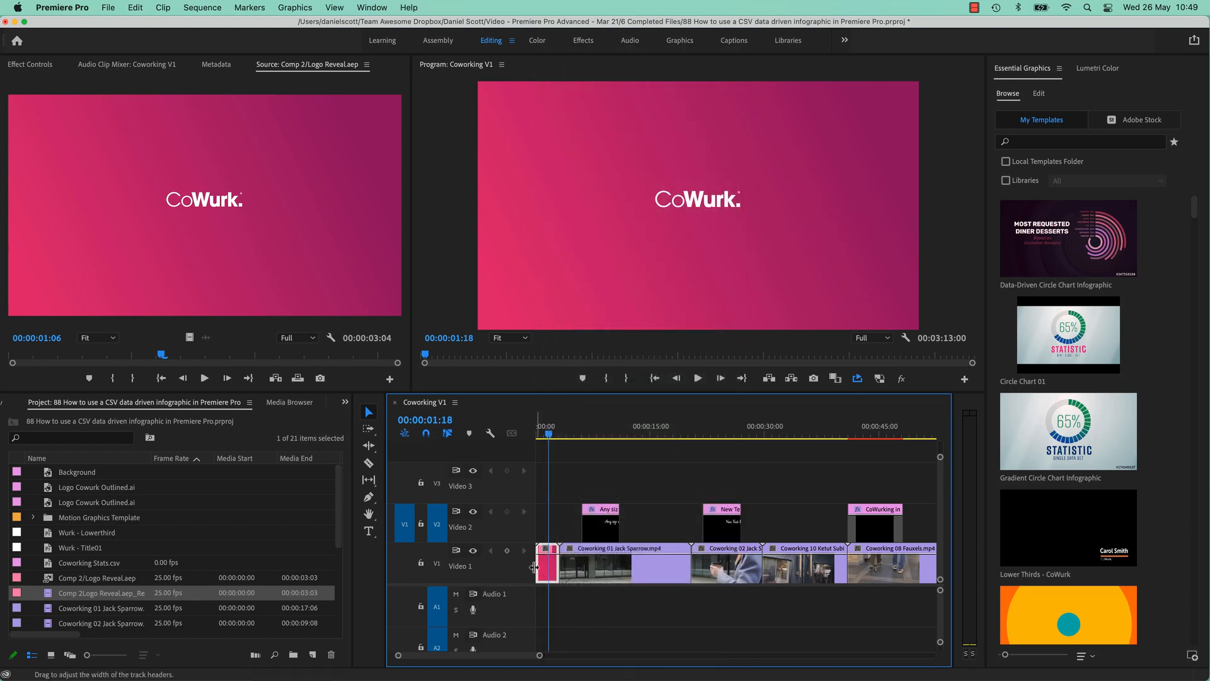
drag(549, 436, 544, 438)
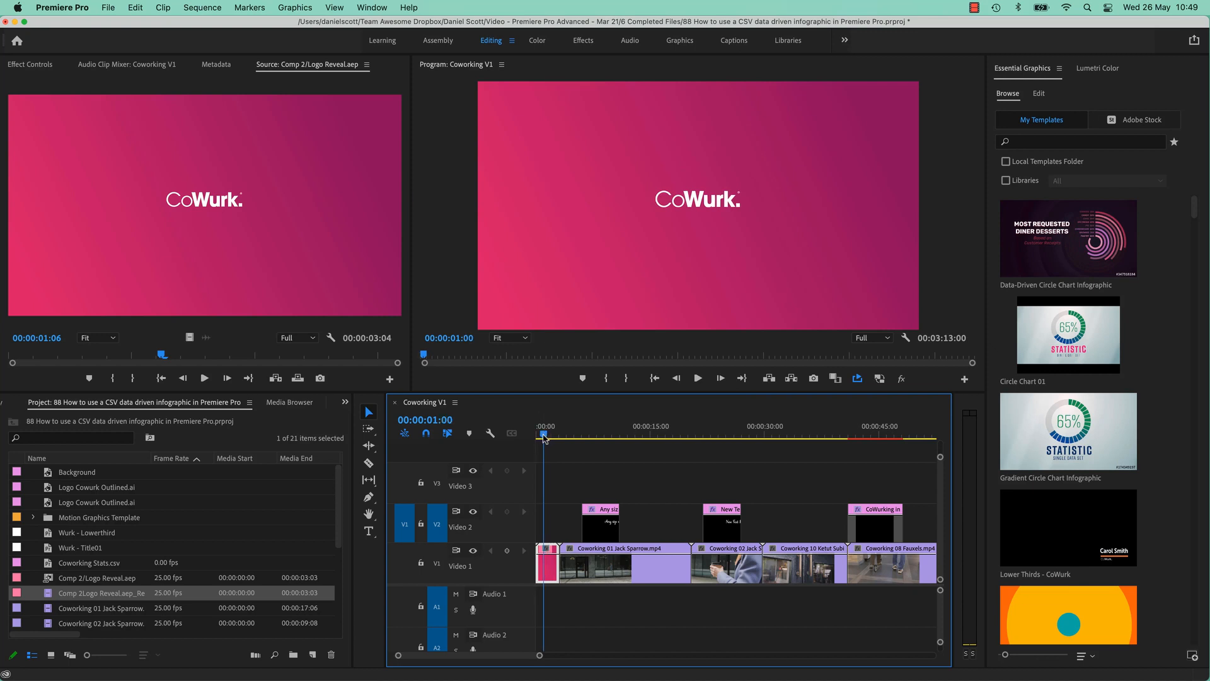
key(equal)
key(equal)
key(equal)
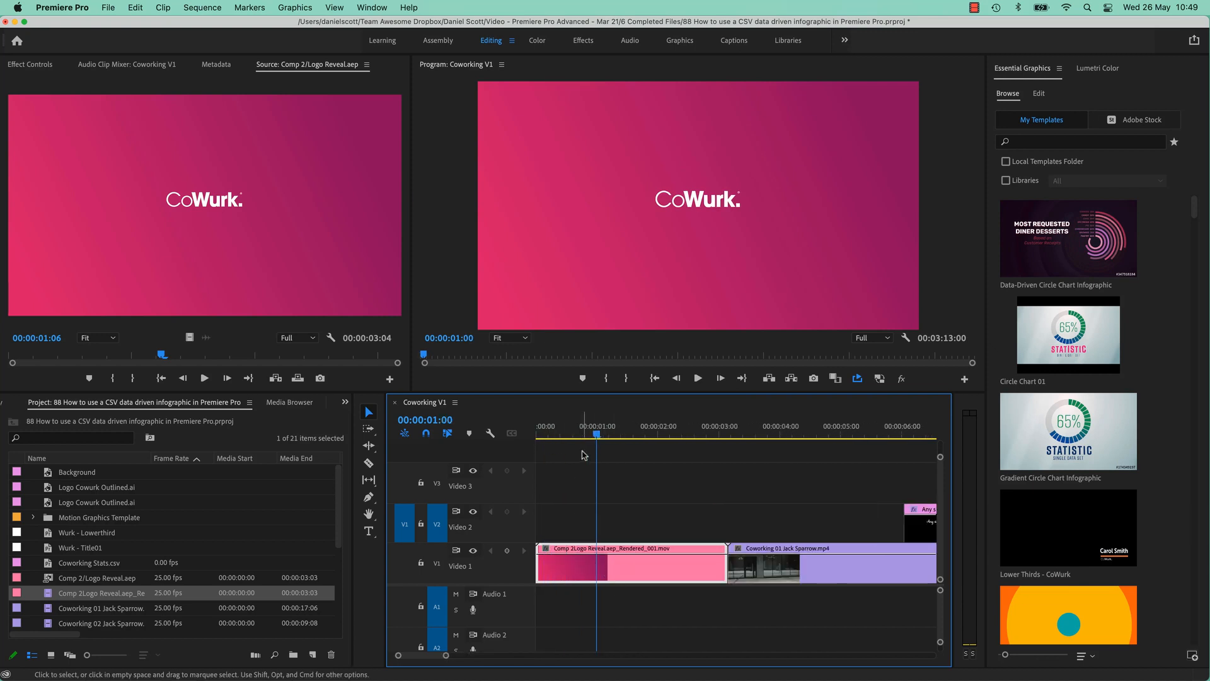
key(Home)
key(space)
key(space)
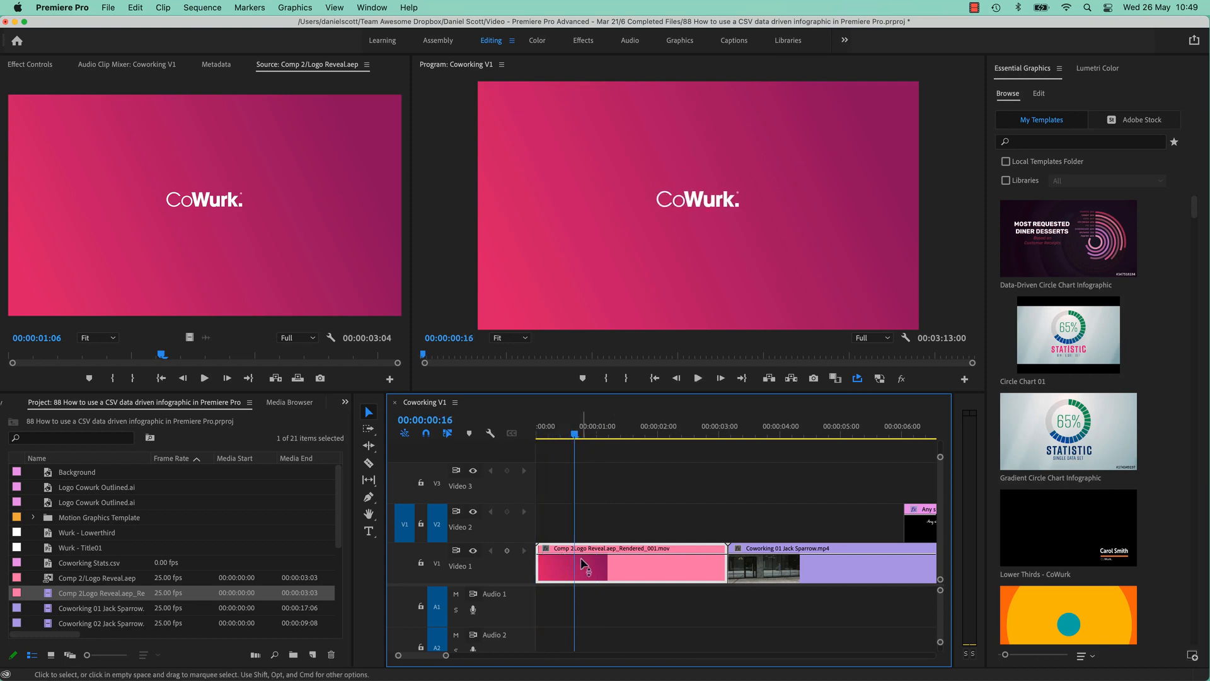
Fade in the start of the rendered logo clip from black with two opacity keyframes and play the fade
right_click(583, 560)
mouse_move(687, 667)
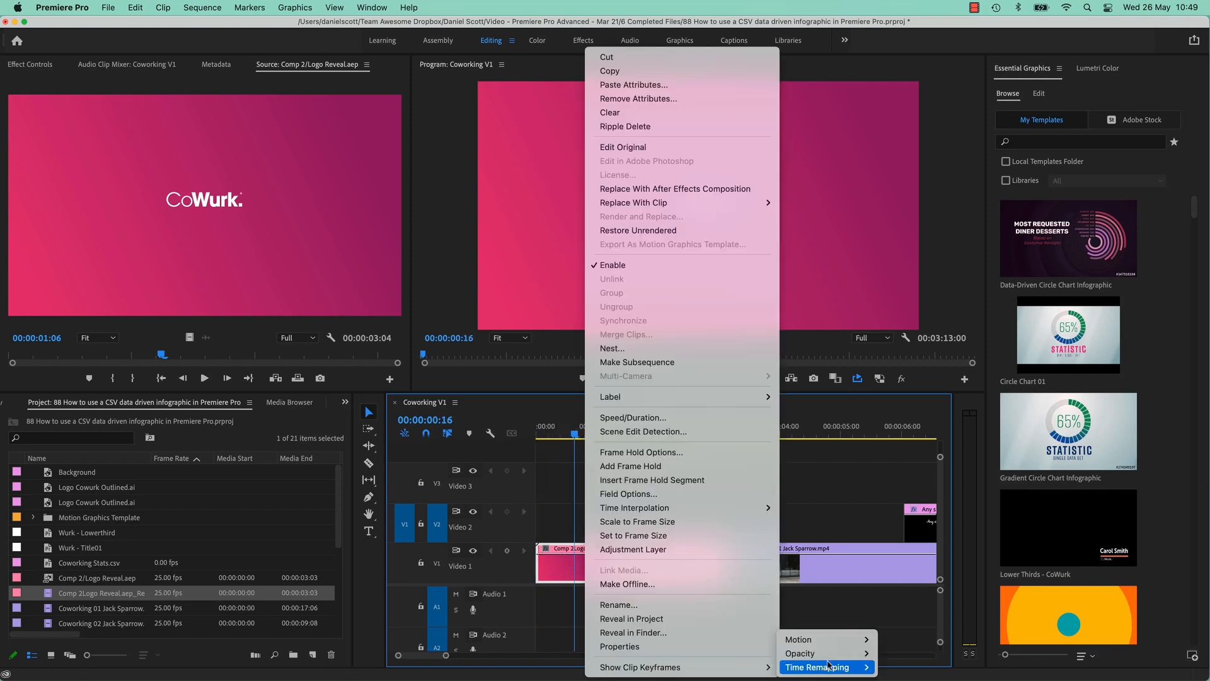
mouse_move(819, 653)
click(890, 656)
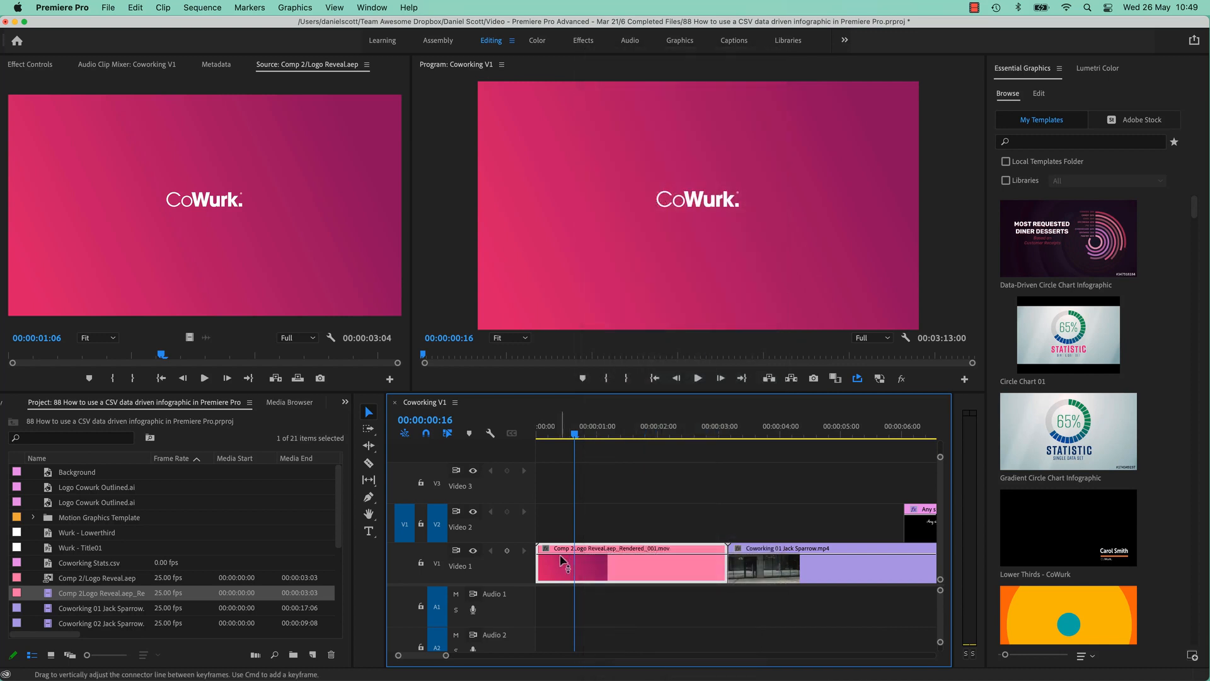
super+click(541, 555)
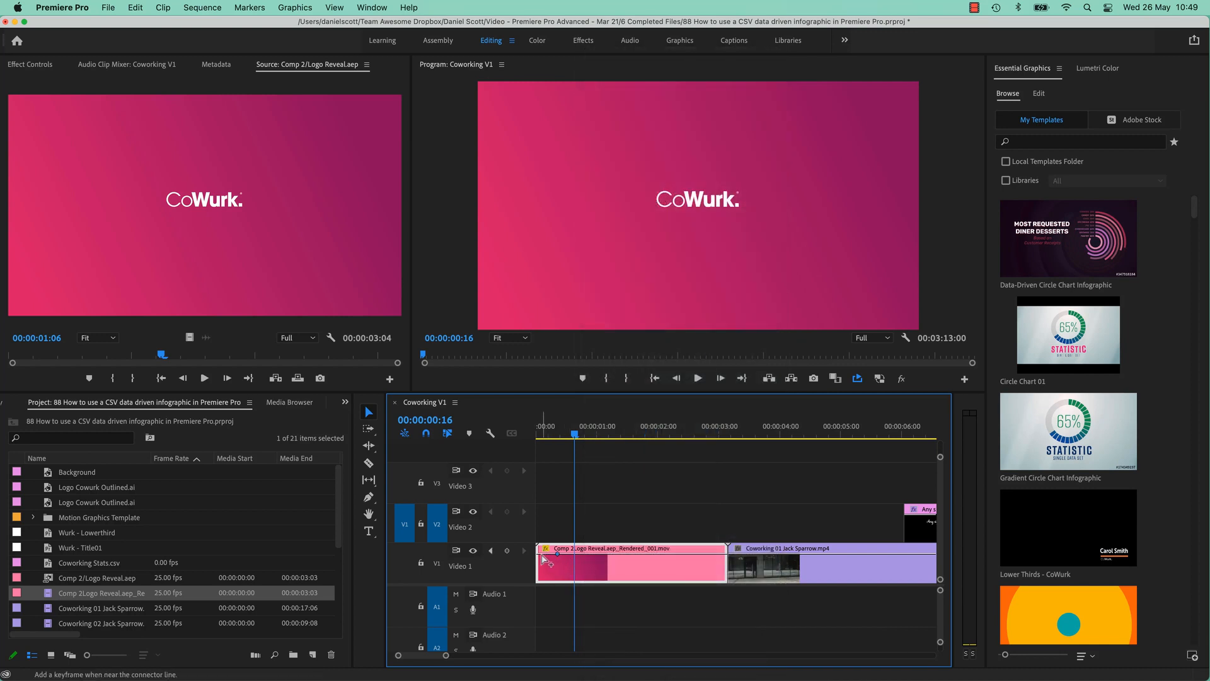
drag(540, 554, 540, 579)
key(Home)
key(space)
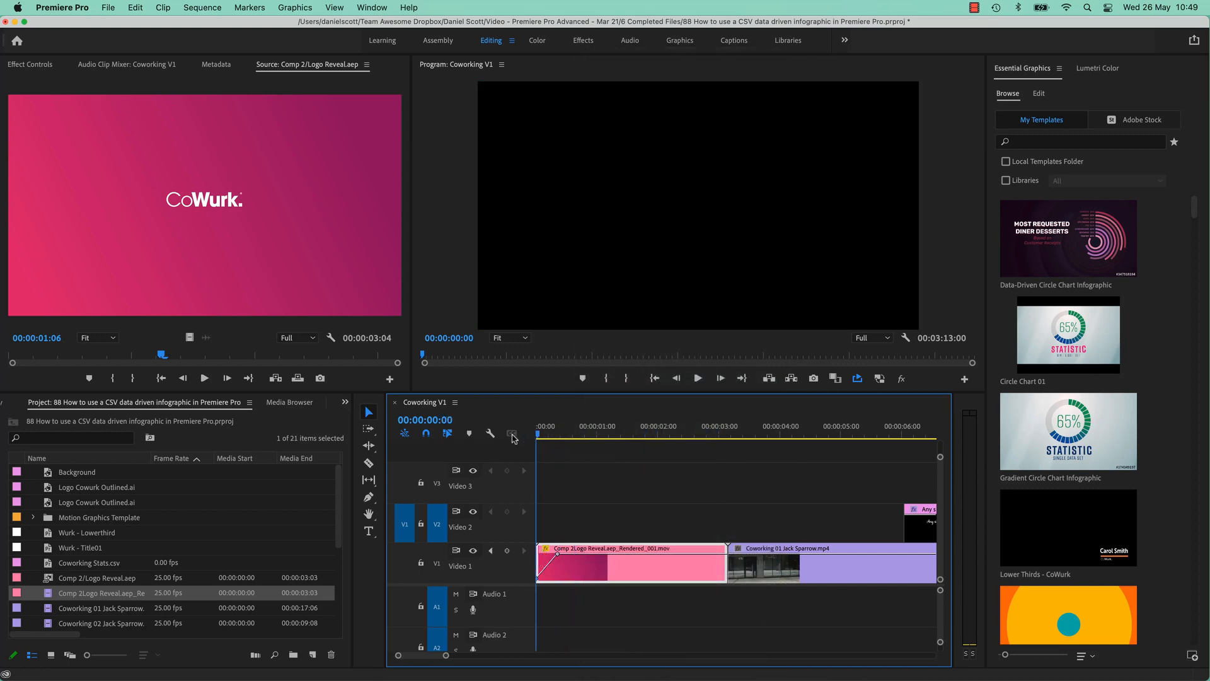
key(space)
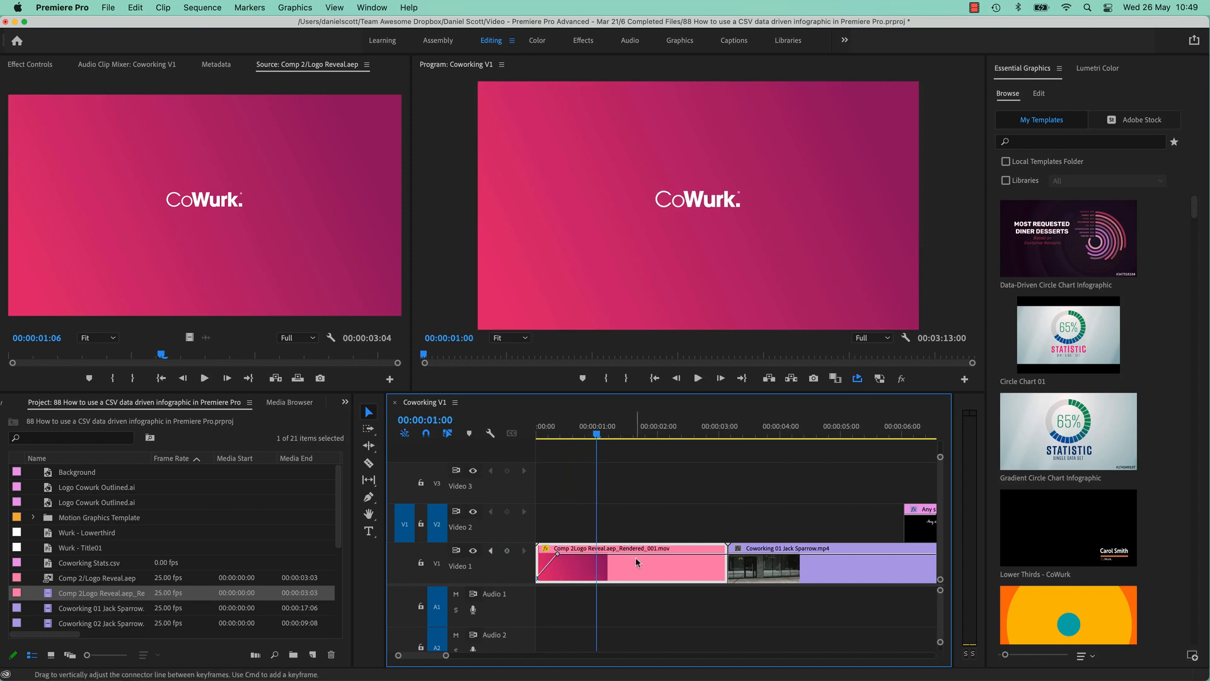
Restore the faded opening logo clip to its unrendered After Effects version
right_click(575, 572)
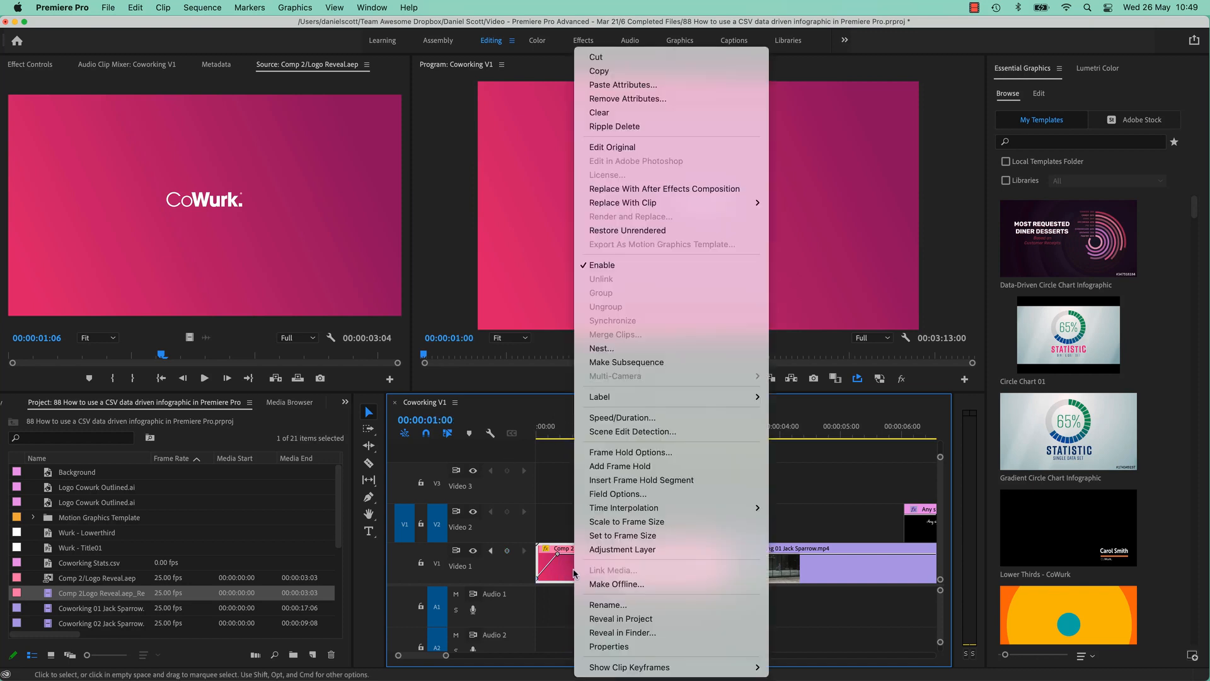
click(624, 230)
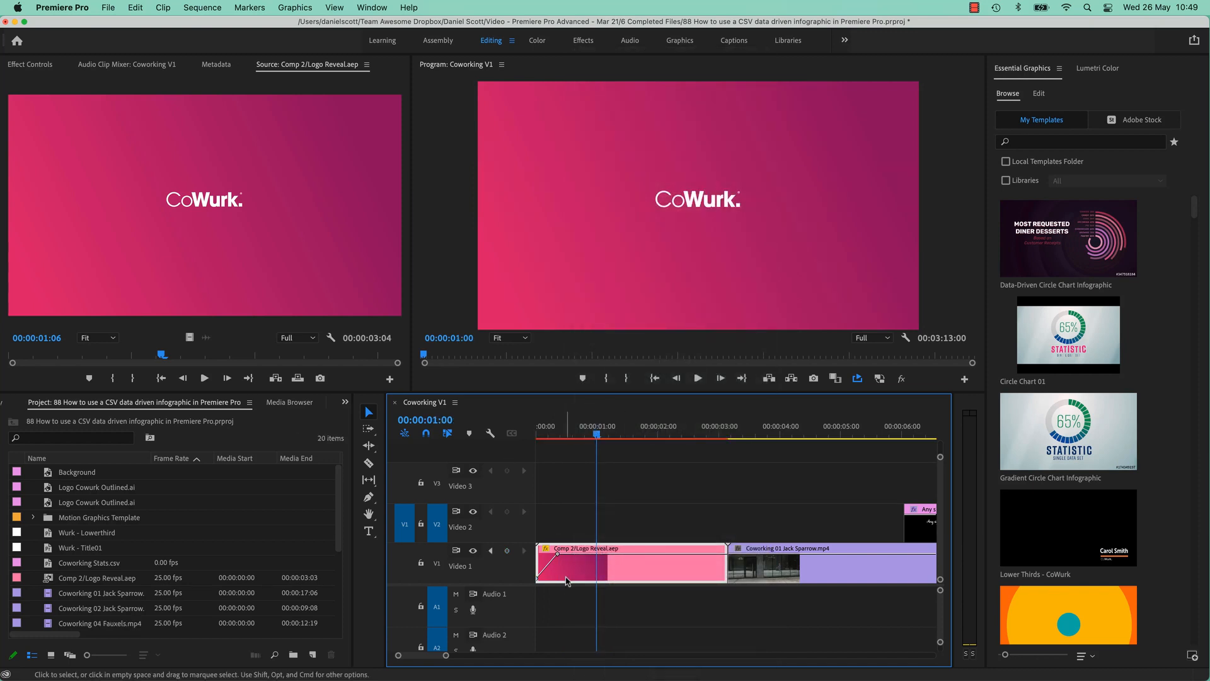
right_click(566, 580)
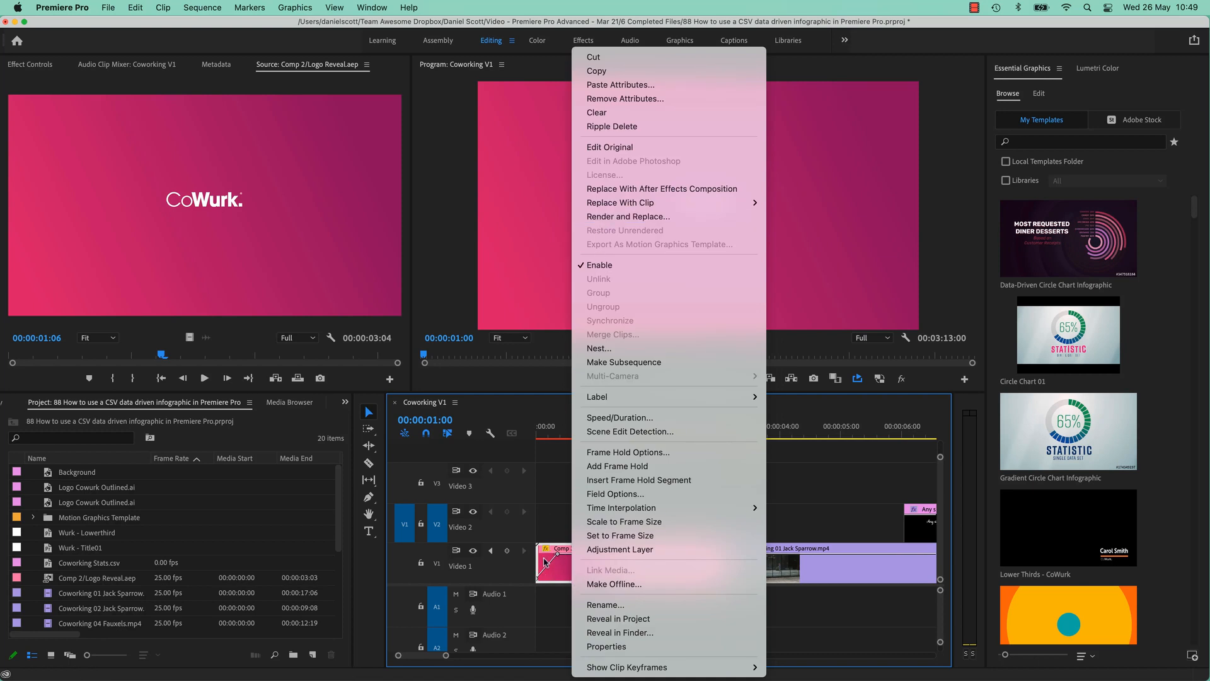
click(545, 560)
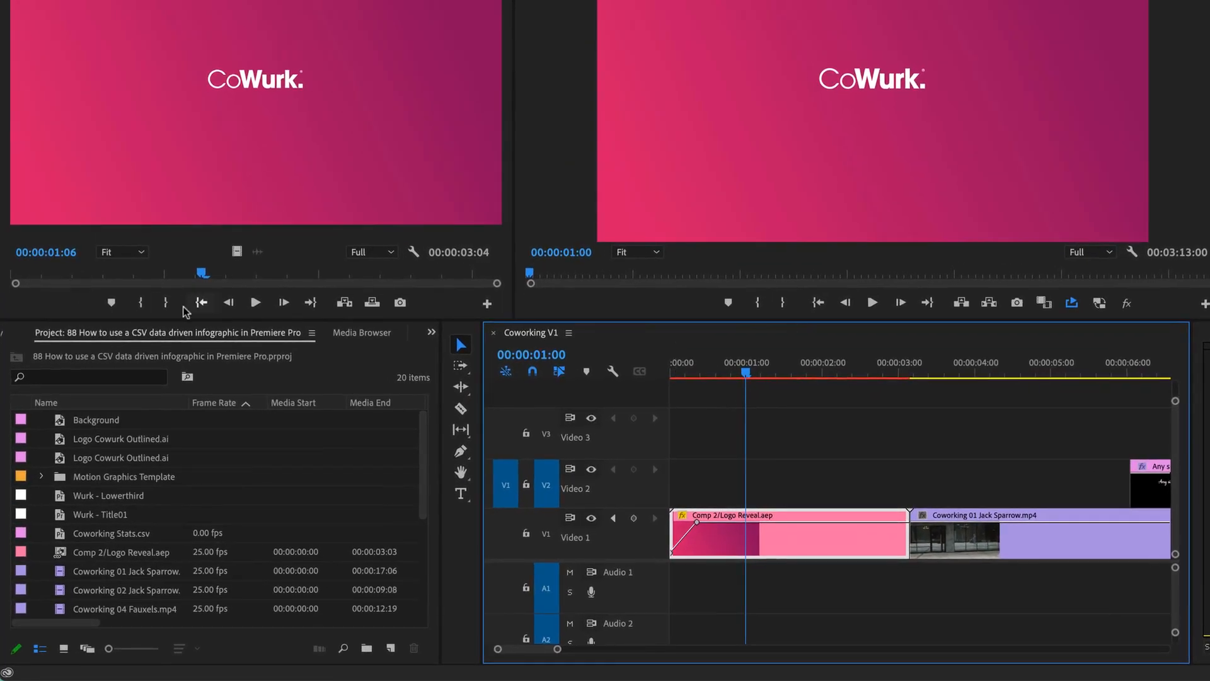
Apply a Cross Dissolve between the opening logo clip and Coworking 01 Jack Sparrow.mp4
click(11, 338)
click(9, 336)
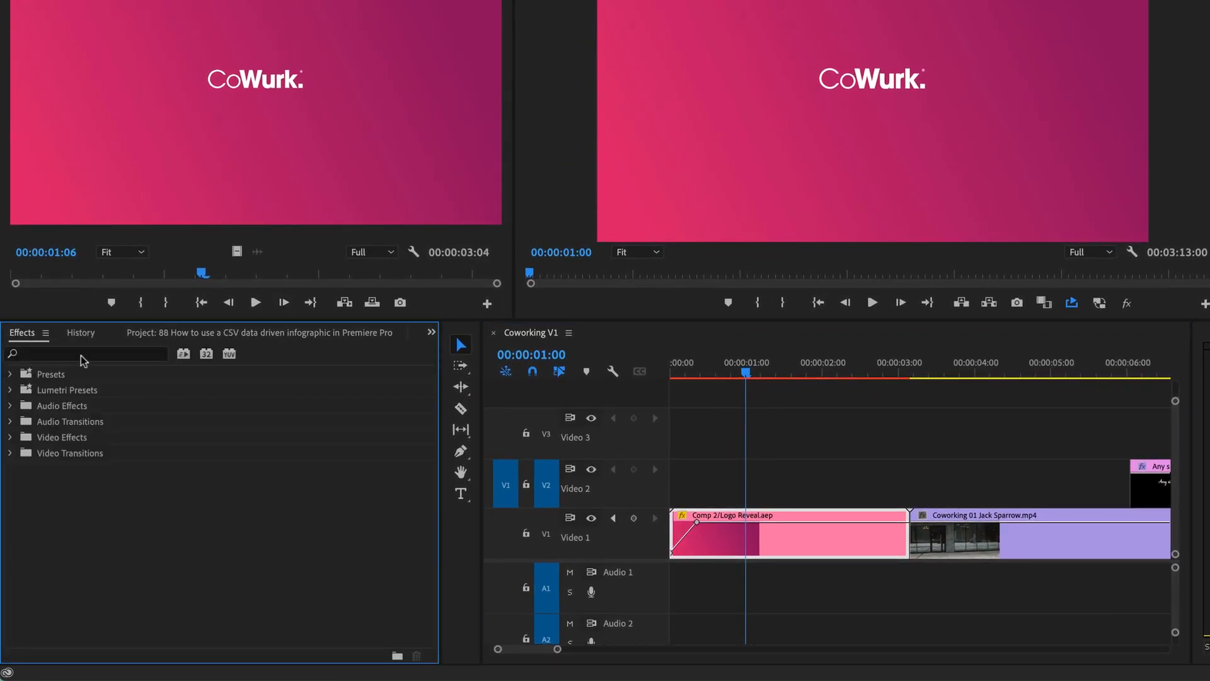
click(80, 356)
click(11, 454)
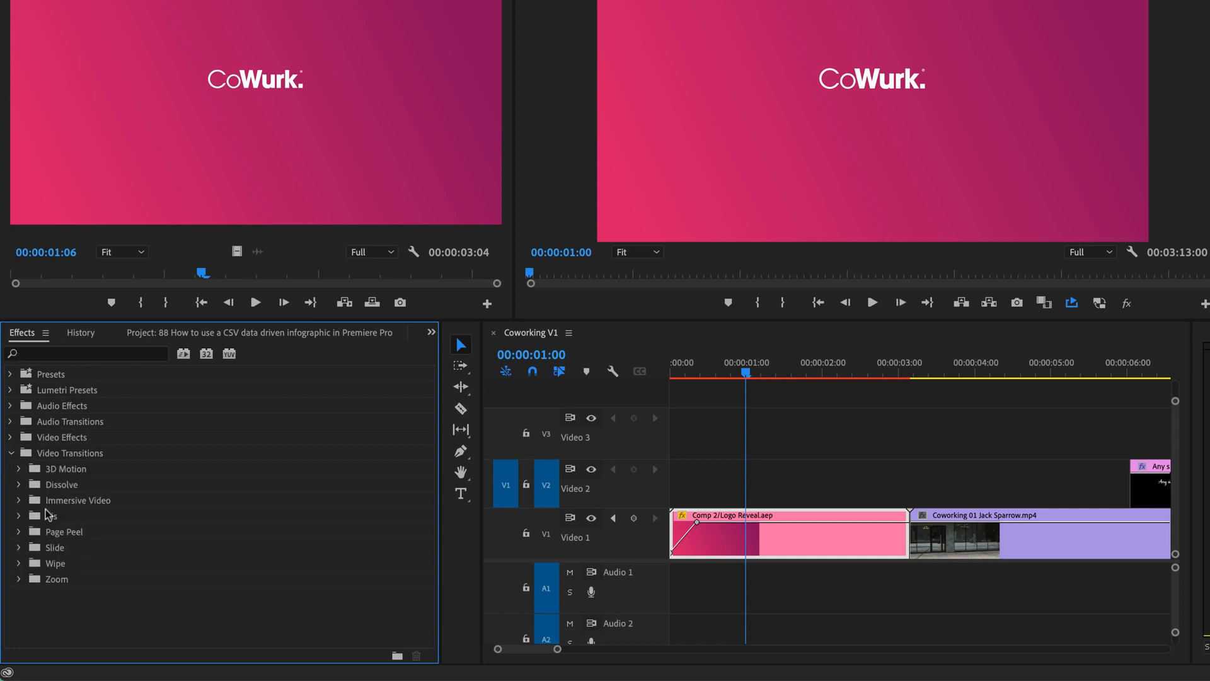
click(21, 484)
drag(82, 515, 916, 541)
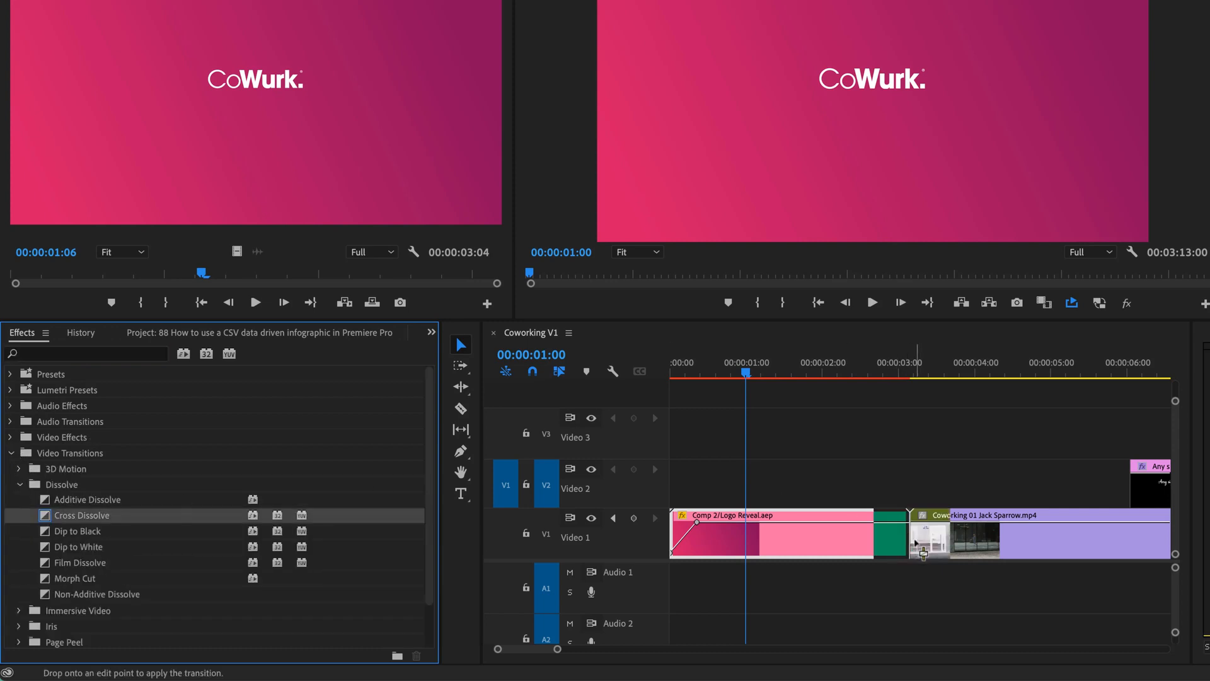
click(881, 298)
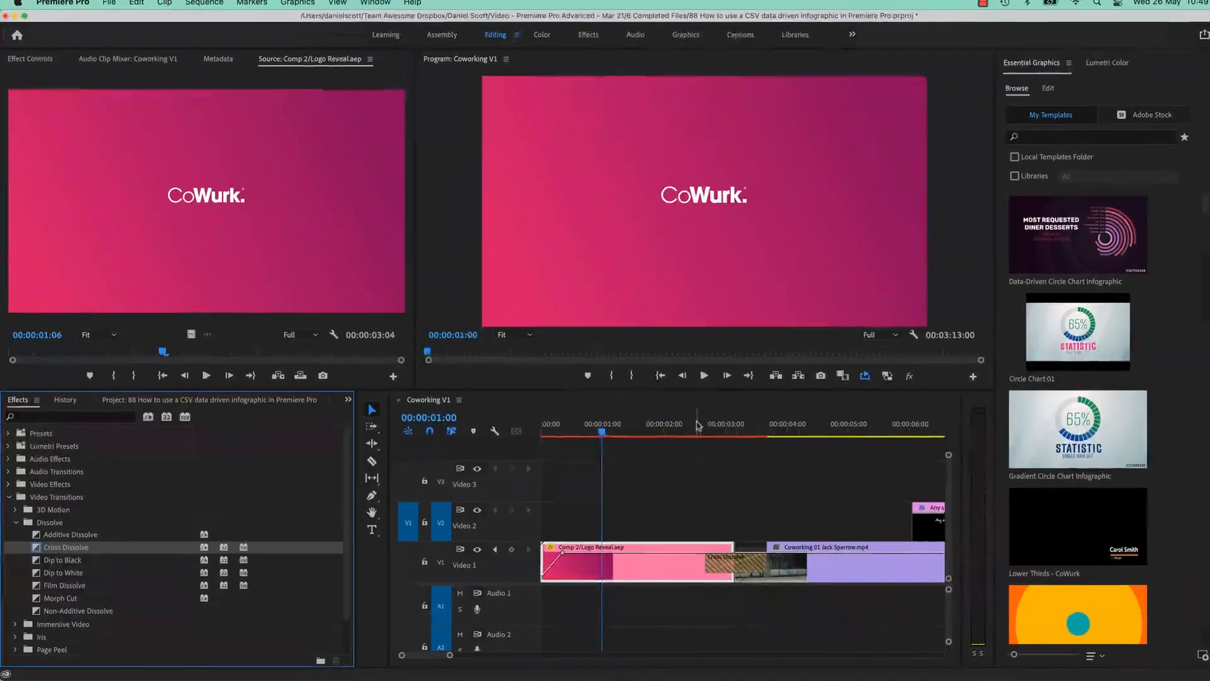
Scrub through the Cross Dissolve between the opening logo clip and Coworking 01 Jack Sparrow.mp4
drag(823, 384, 847, 383)
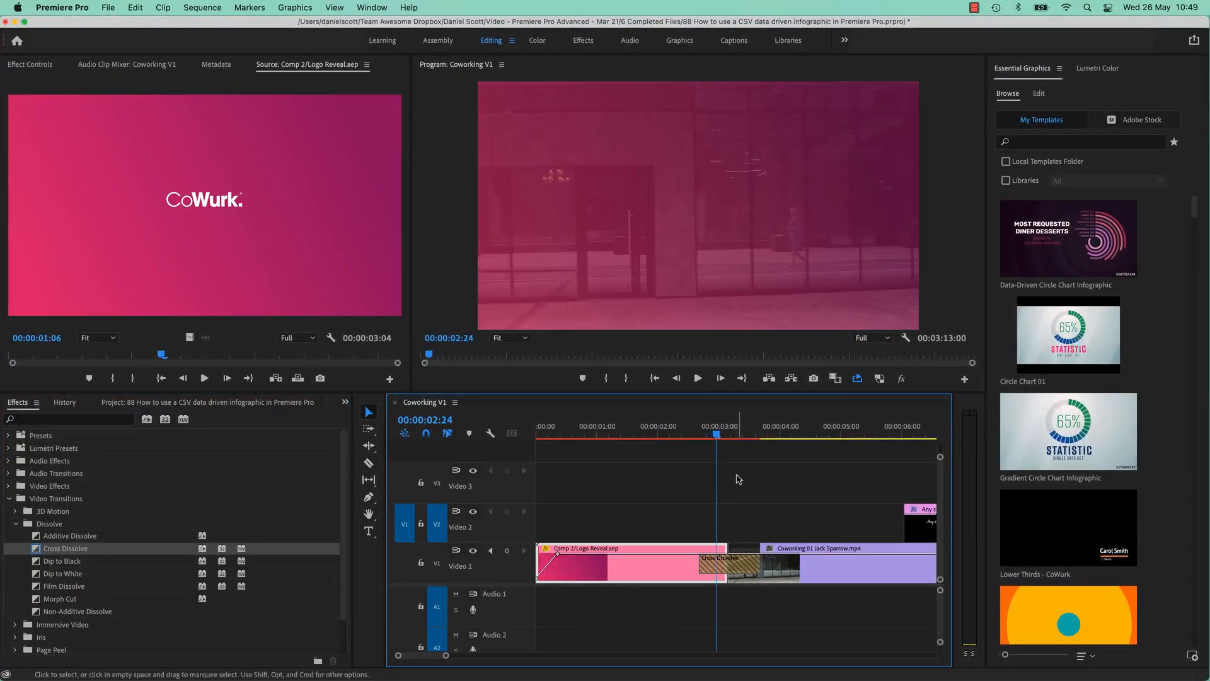
drag(735, 435, 712, 439)
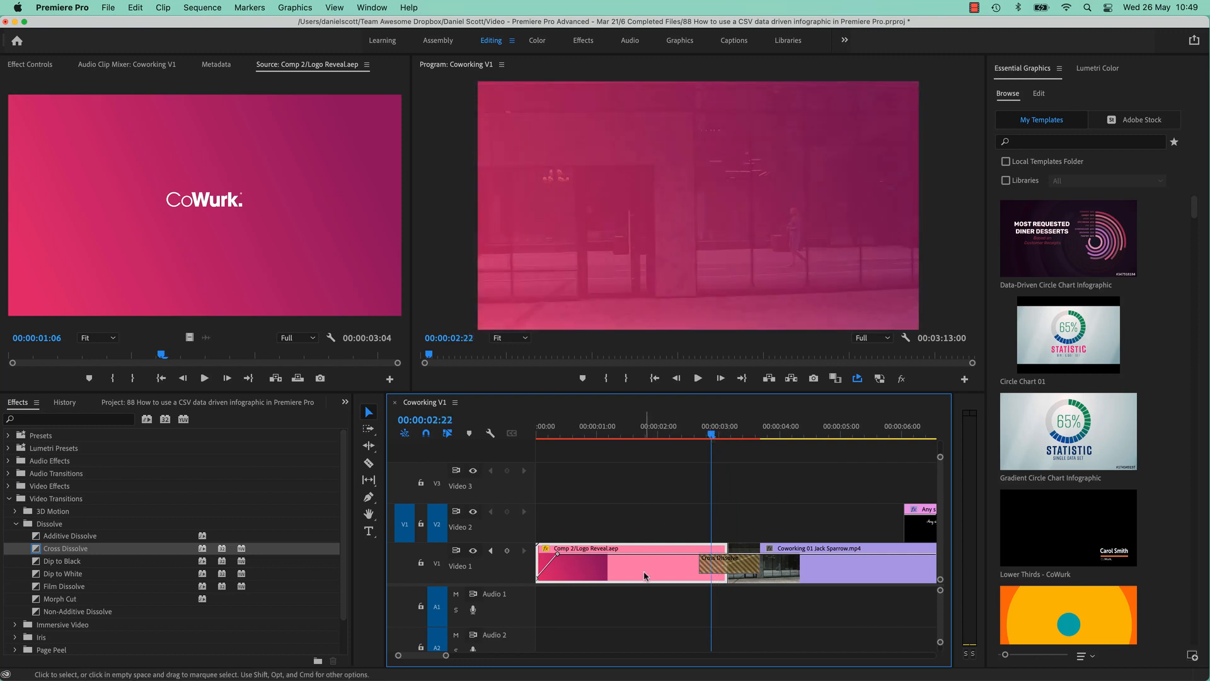
Rate-stretch the opening logo clip to a duration of 00:00:01:05 and play it from near the start
key(r)
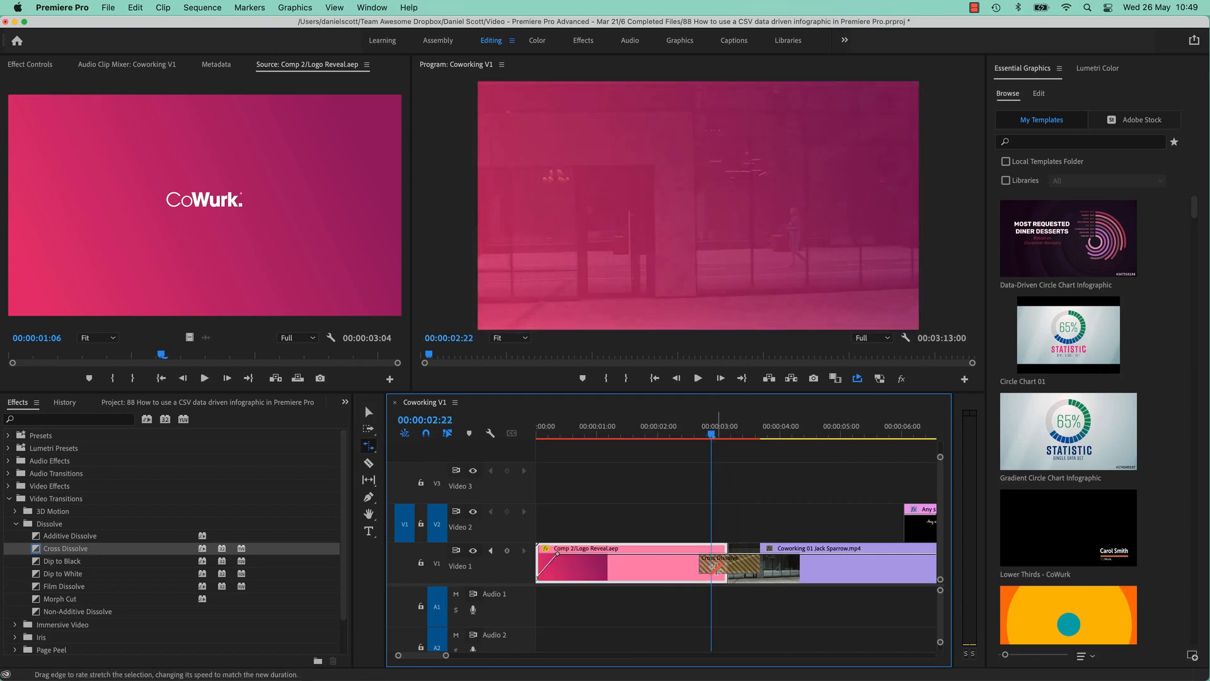
drag(723, 547, 607, 547)
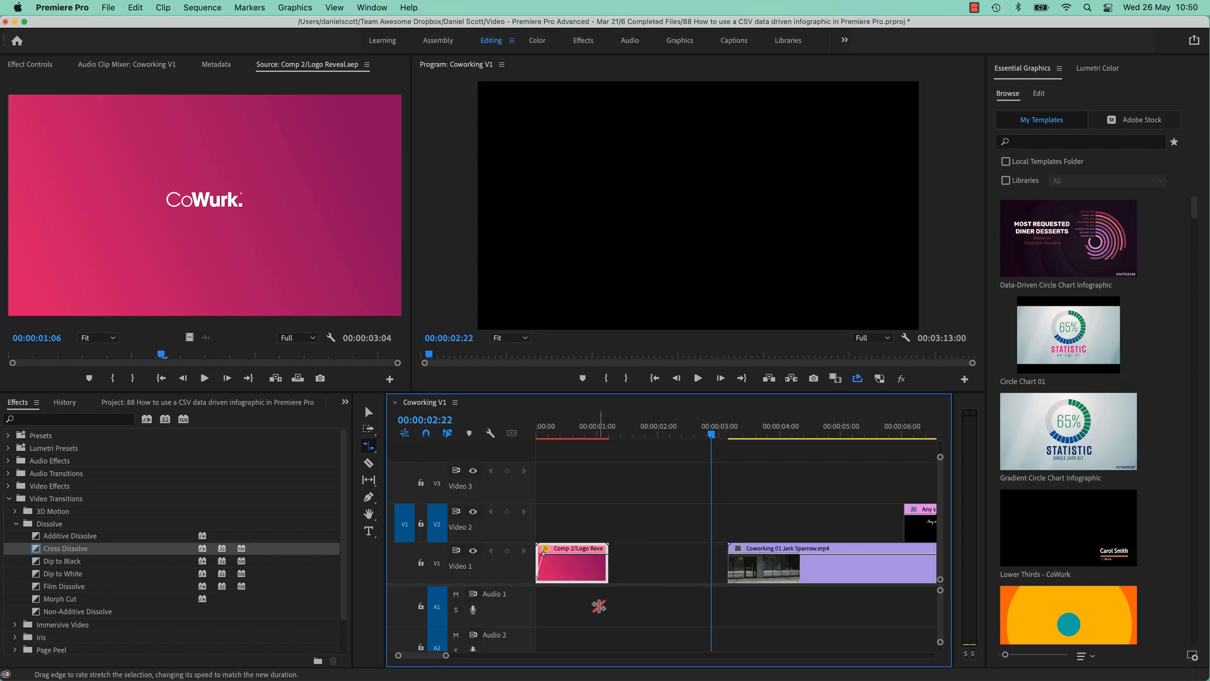
click(551, 432)
key(space)
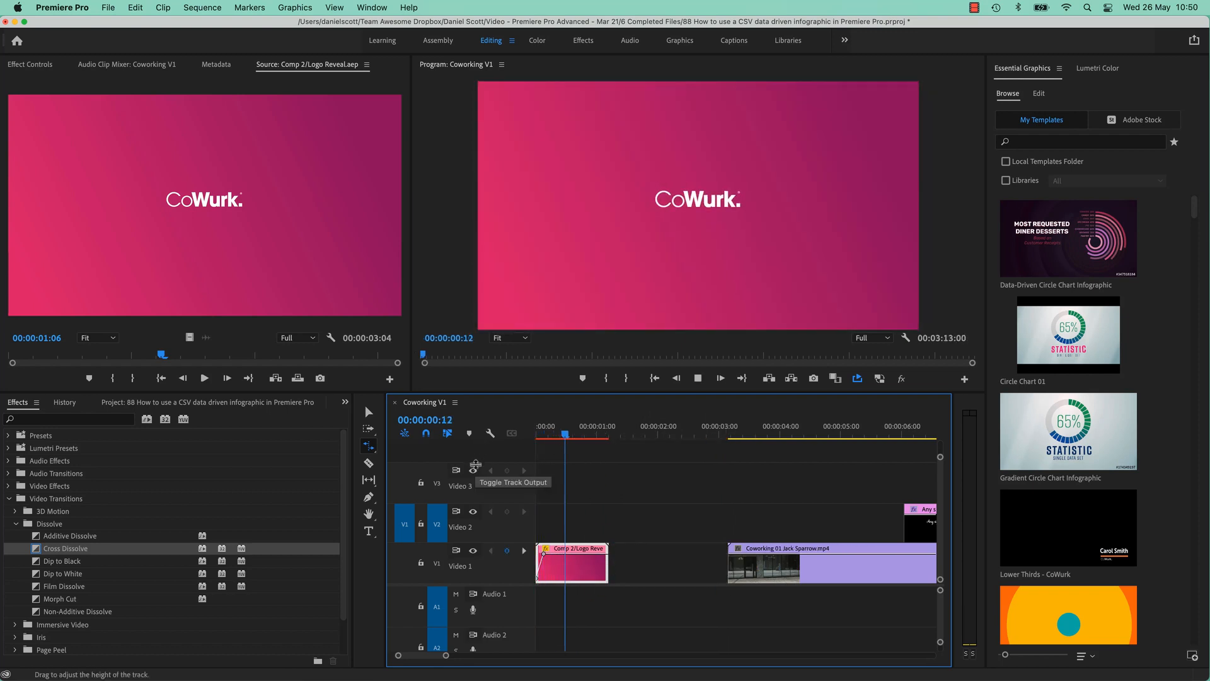
key(space)
Open Render and Replace for the sped-up logo clip, cancel it, and undo the rate stretch
right_click(570, 558)
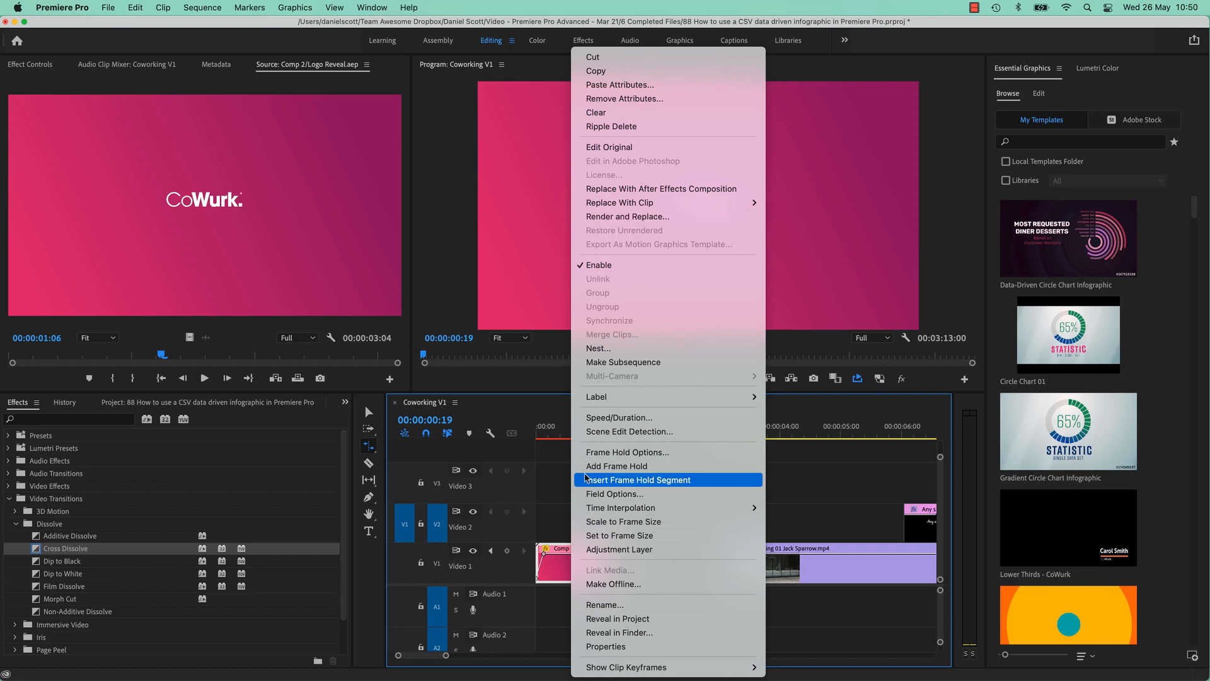
click(556, 509)
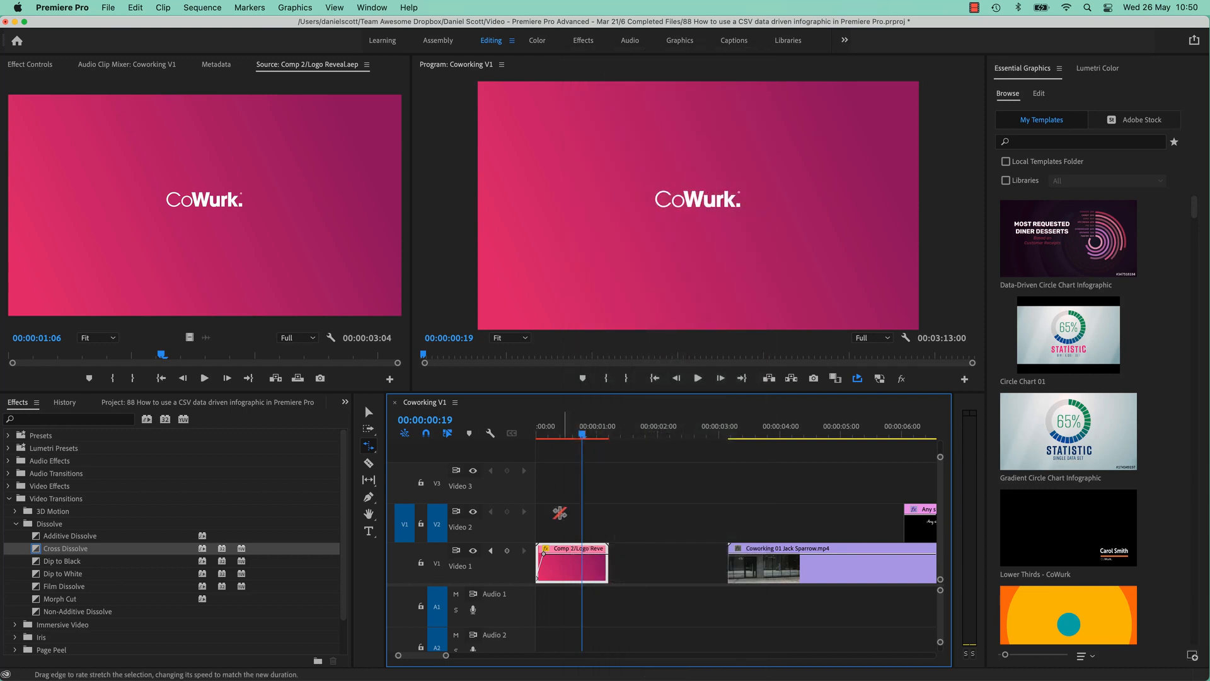
right_click(568, 576)
click(622, 217)
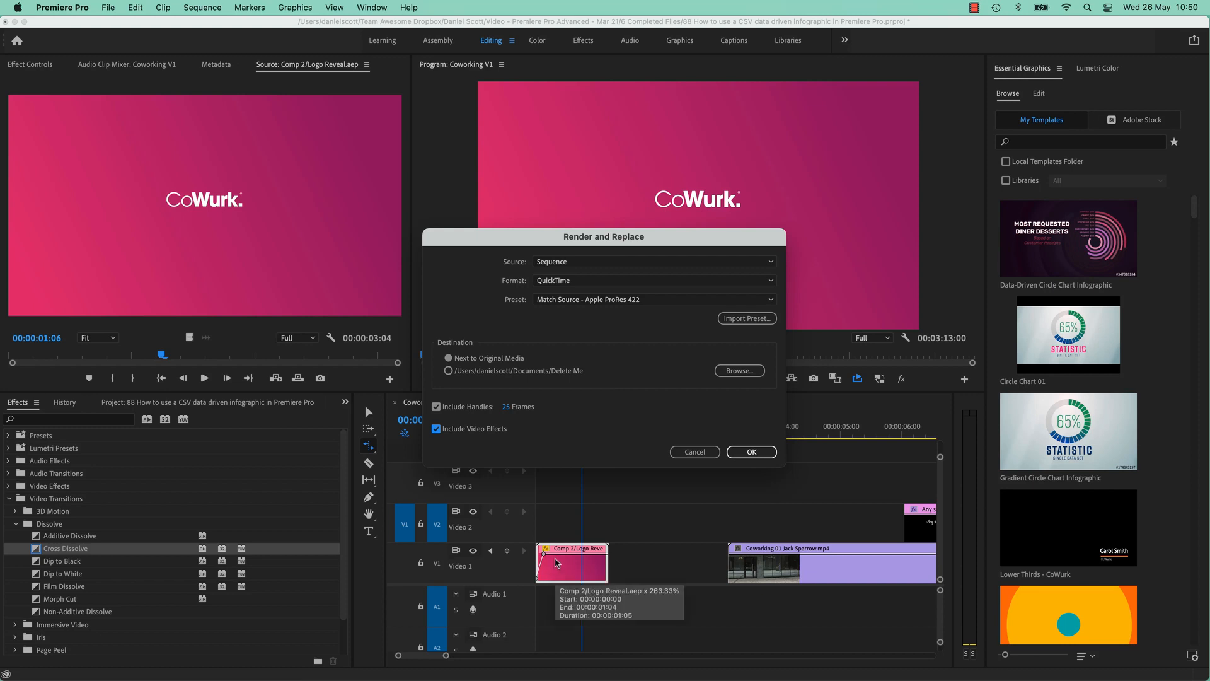
click(697, 451)
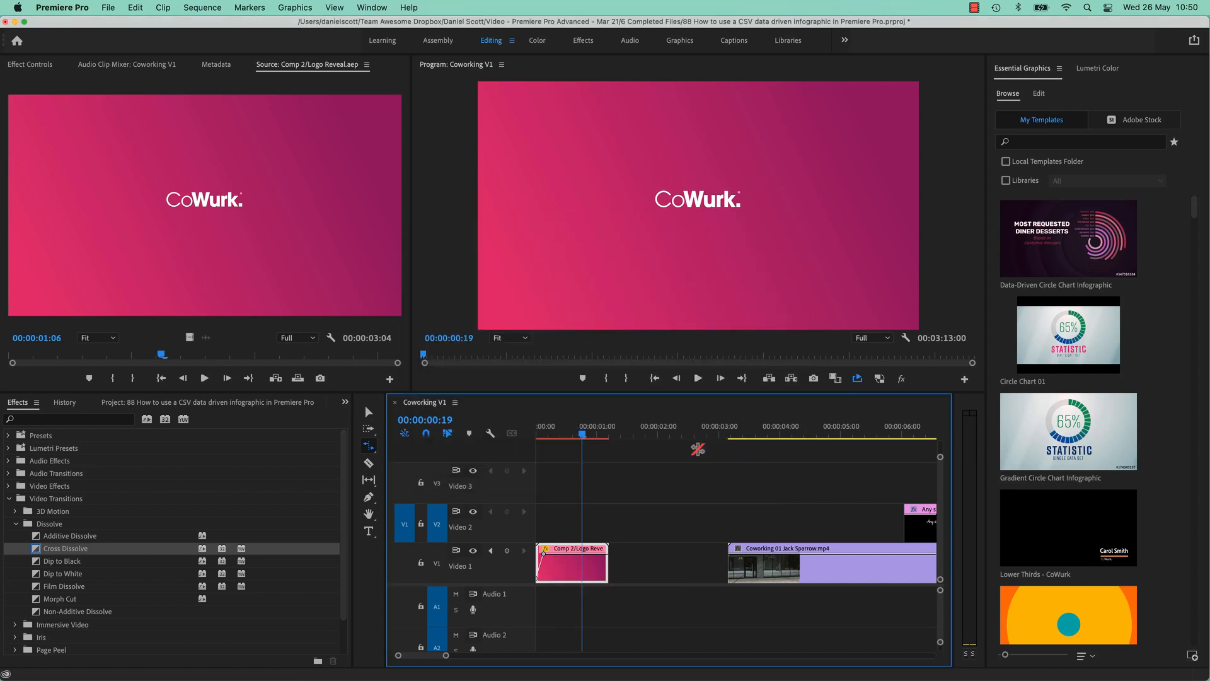
key(super+z)
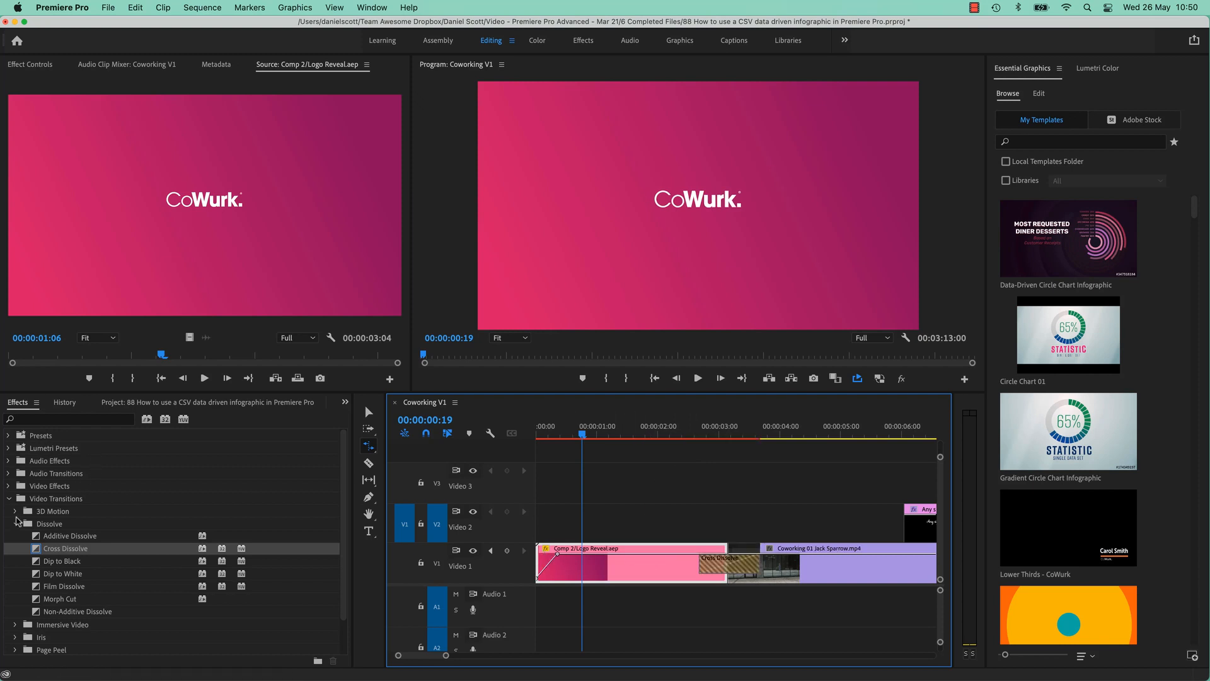
Apply the Noise effect from Noise & Grain to the opening logo clip and set Amount of Noise to 97%
click(3, 504)
click(62, 419)
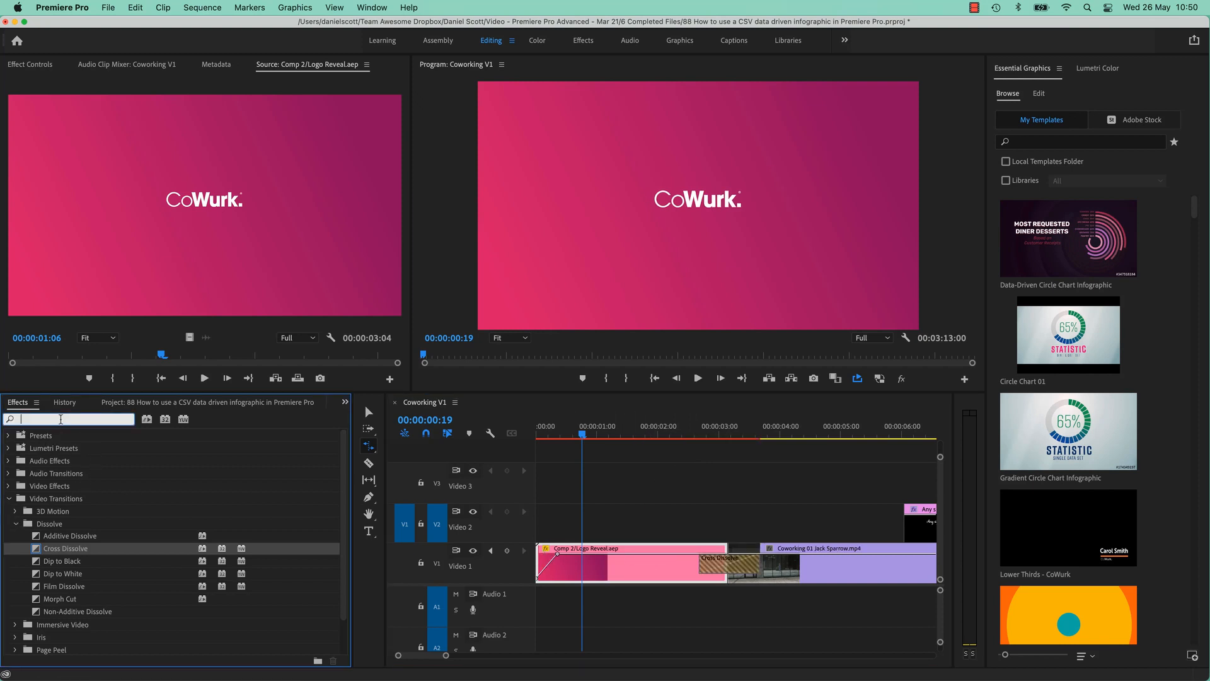
text(noise)
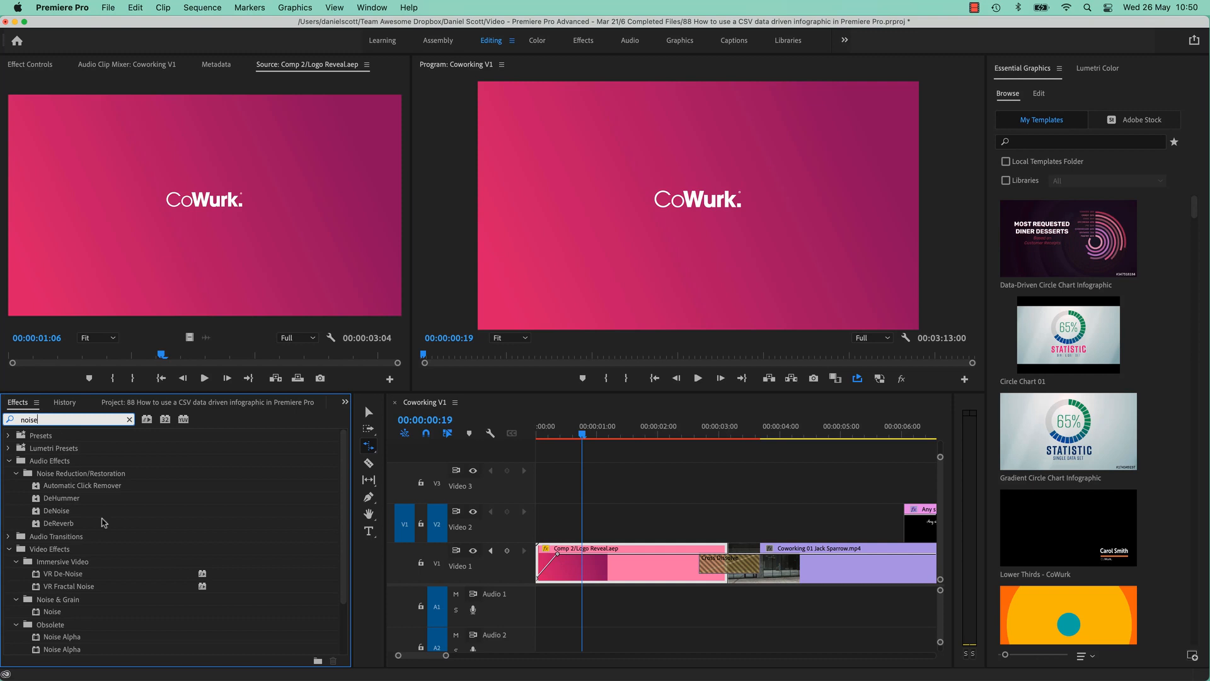
scroll(123, 600, down, 3)
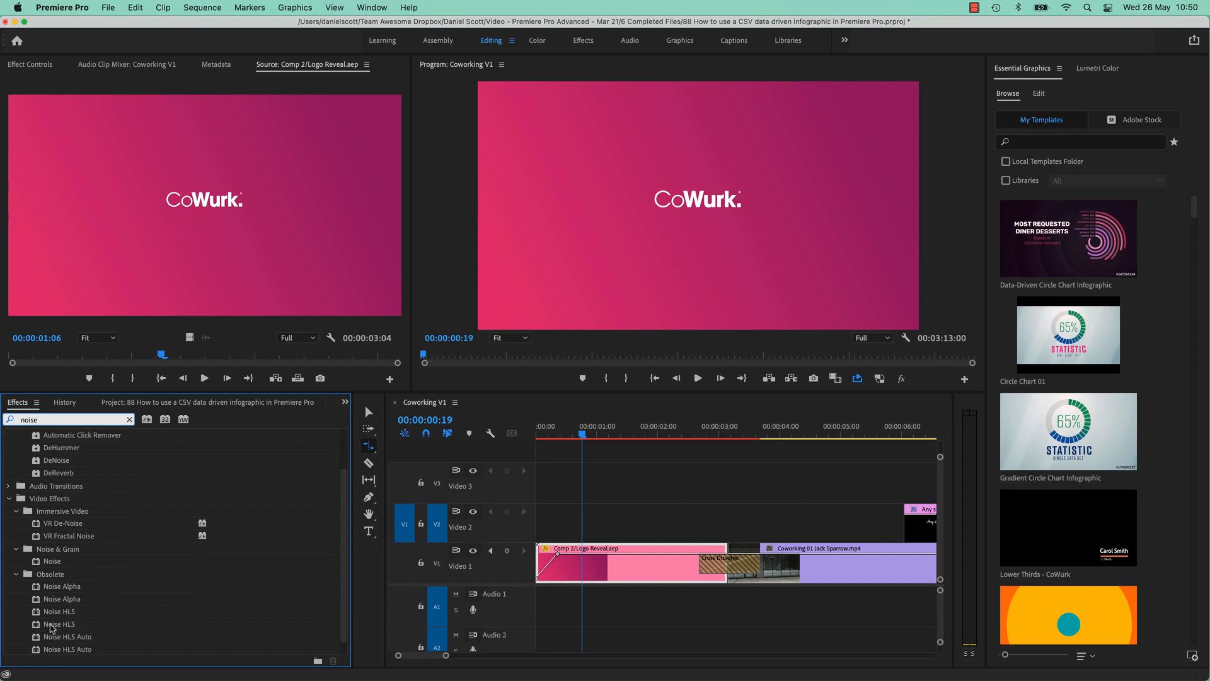
drag(41, 561, 645, 565)
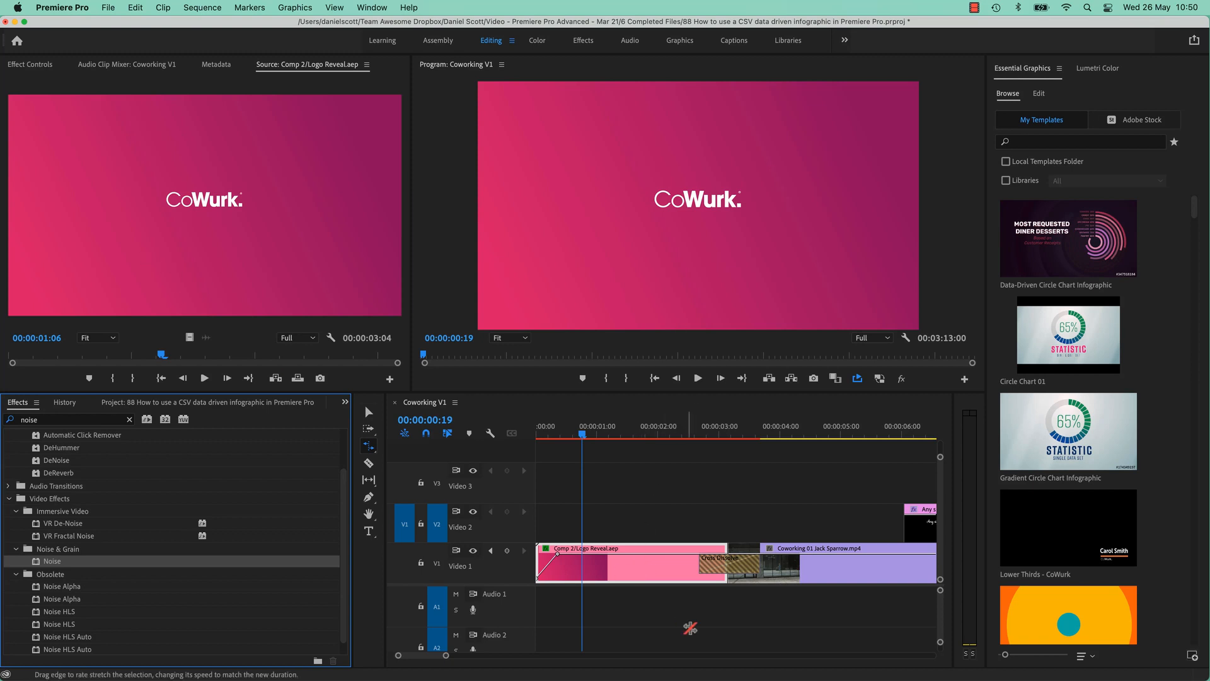
click(40, 64)
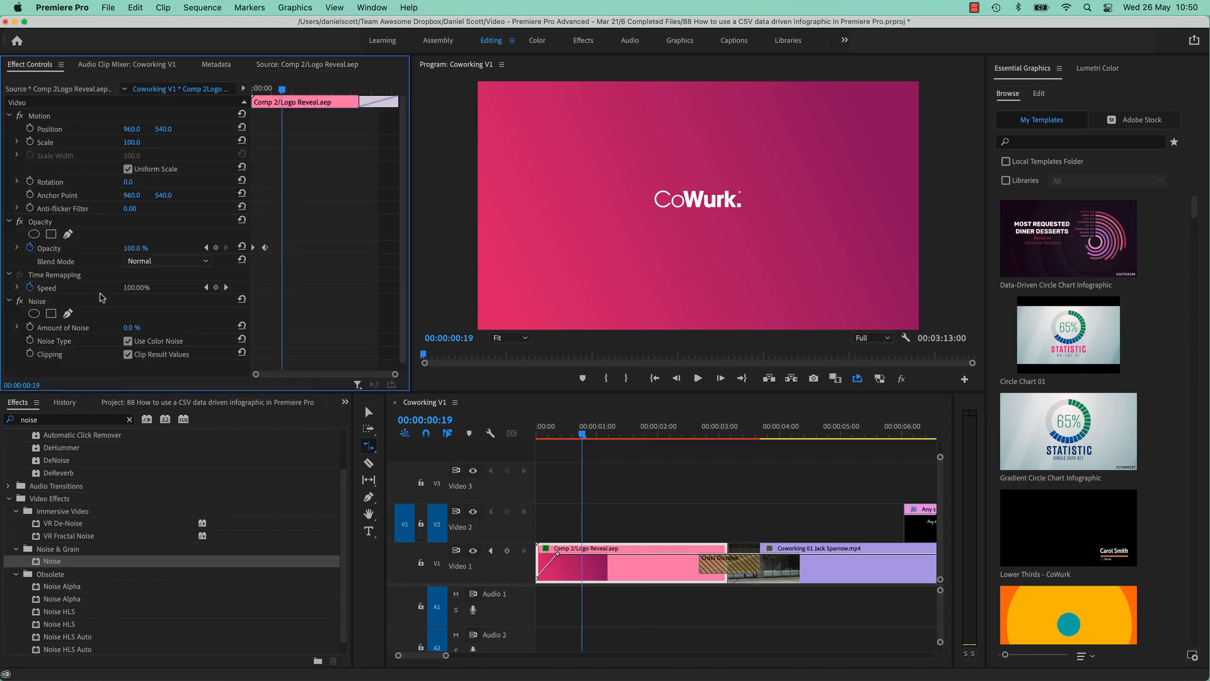
drag(133, 328, 154, 328)
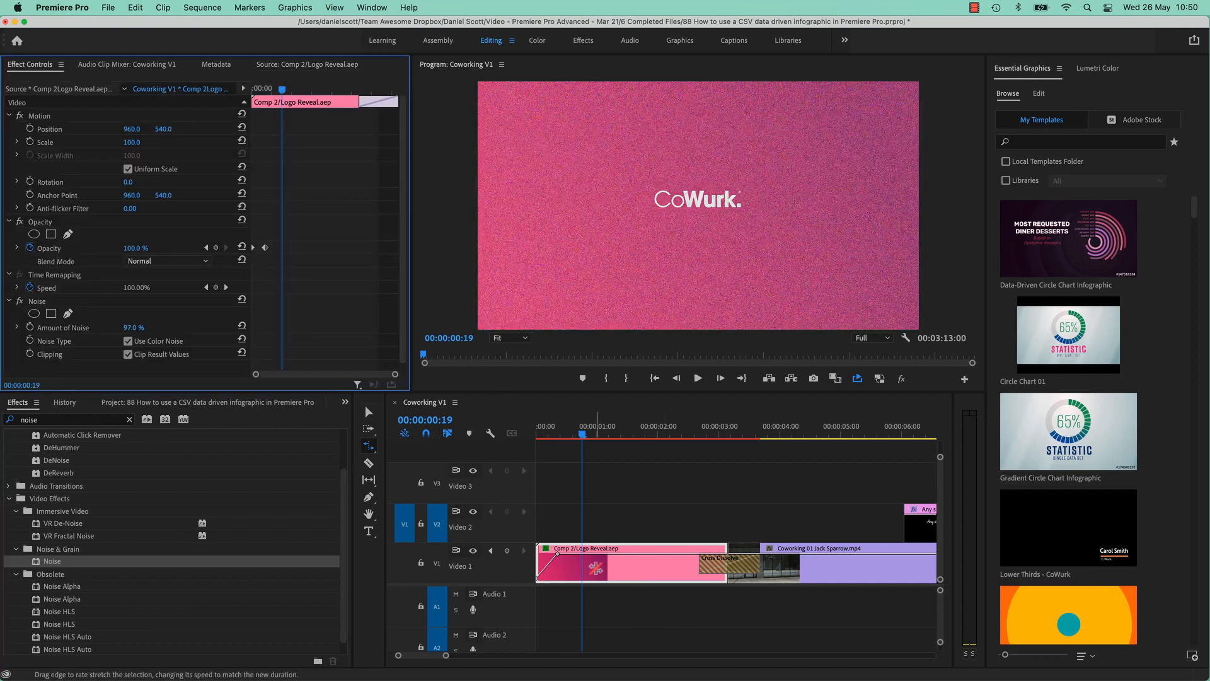
Render and replace the noisy logo clip as QuickTime, Match Source - Apple ProRes 422, with 25-frame handles and video effects included
right_click(599, 571)
click(643, 217)
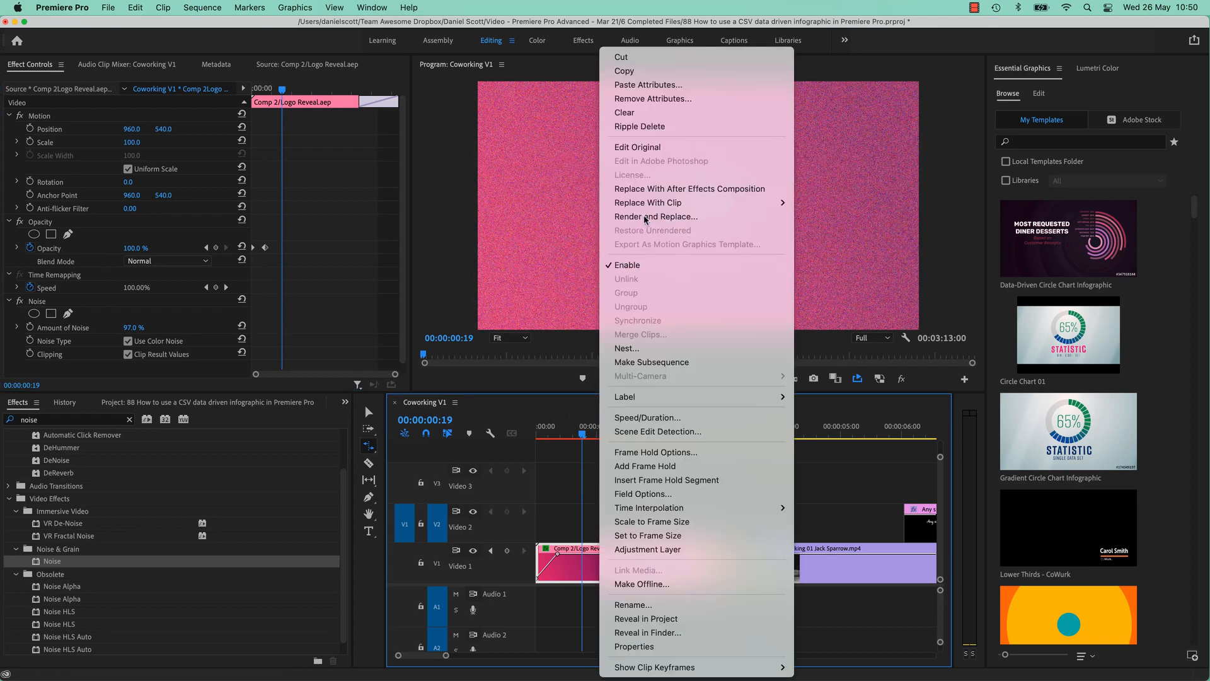
click(458, 428)
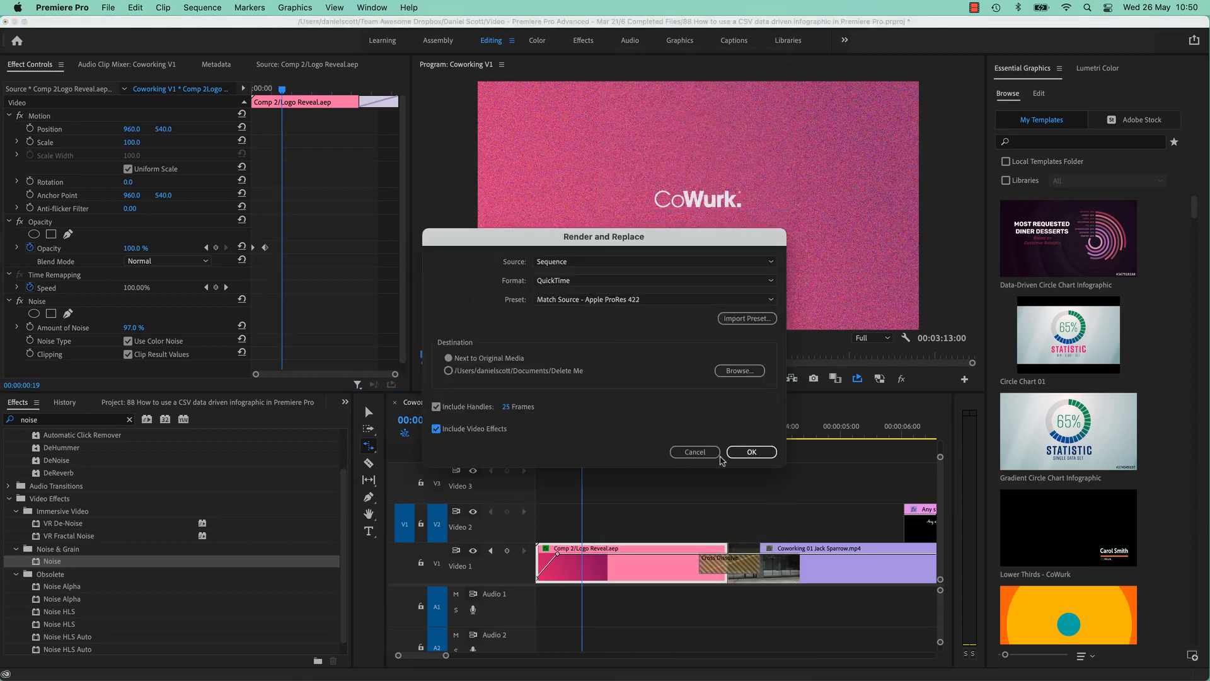
click(747, 452)
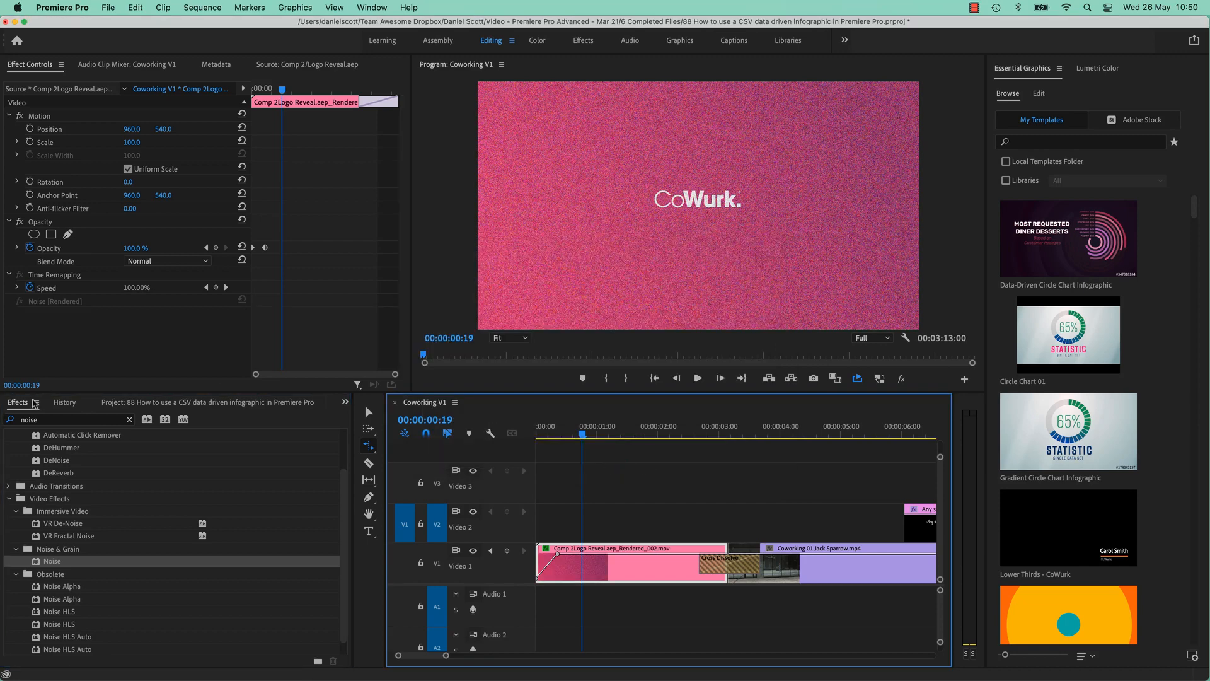
Open Comp 2Logo Reveal.aep_Rendered_002.mov from the project in the Source monitor, then play and scrub it to check the rendered noise
click(126, 403)
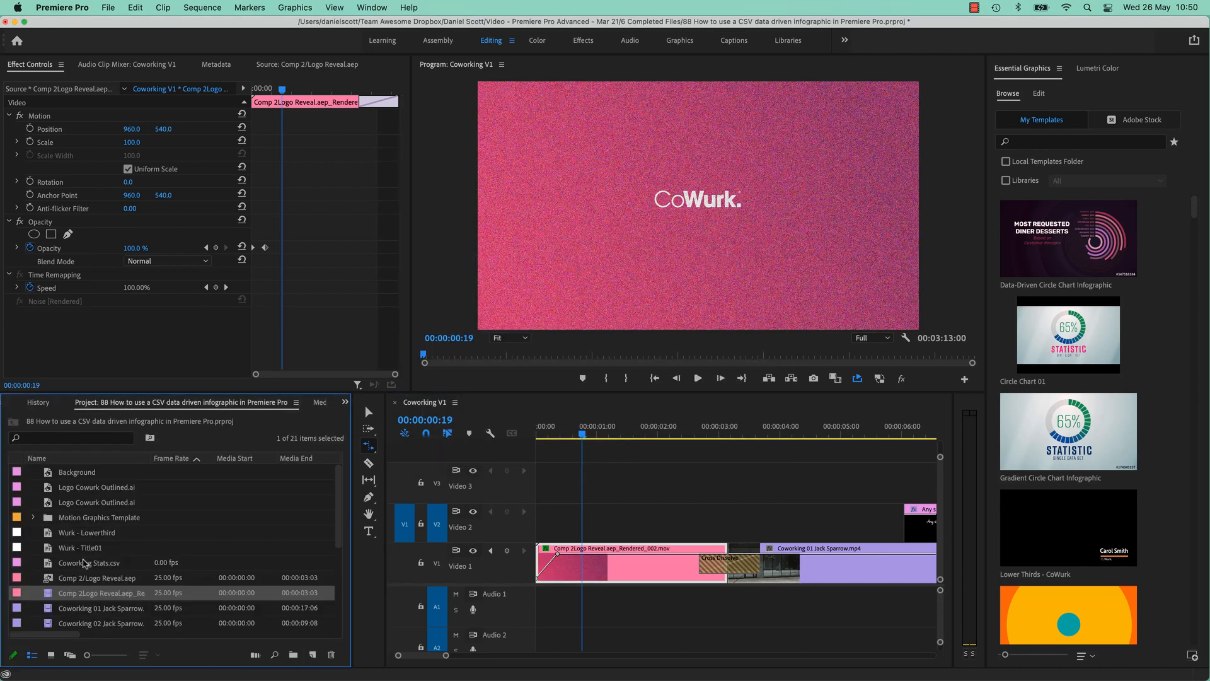
double_click(50, 596)
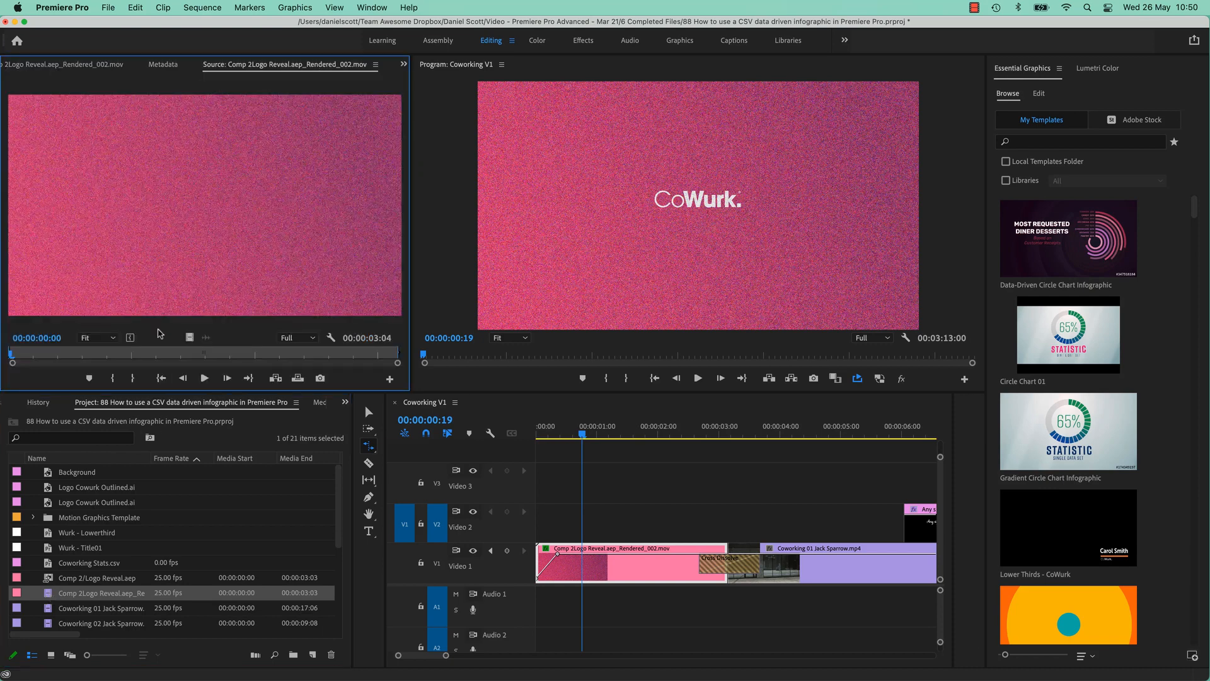
click(204, 377)
click(93, 358)
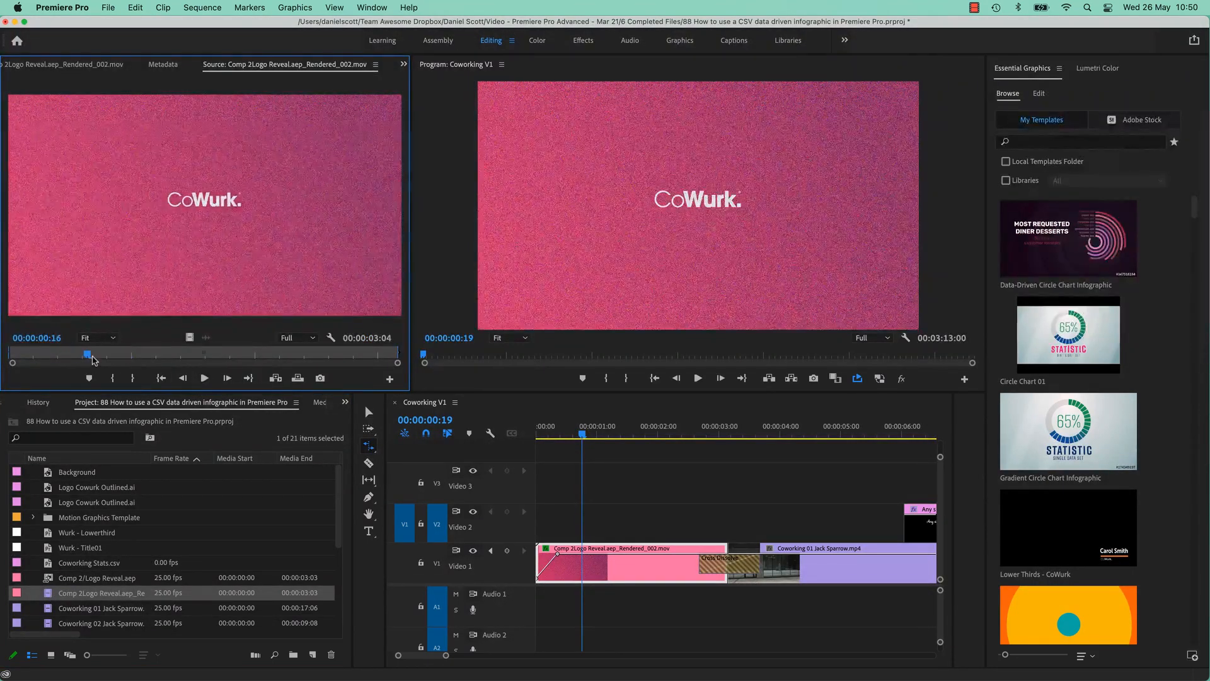
mouse_move(93, 358)
mouse_down()
mouse_move(9, 358)
mouse_move(97, 358)
mouse_up()
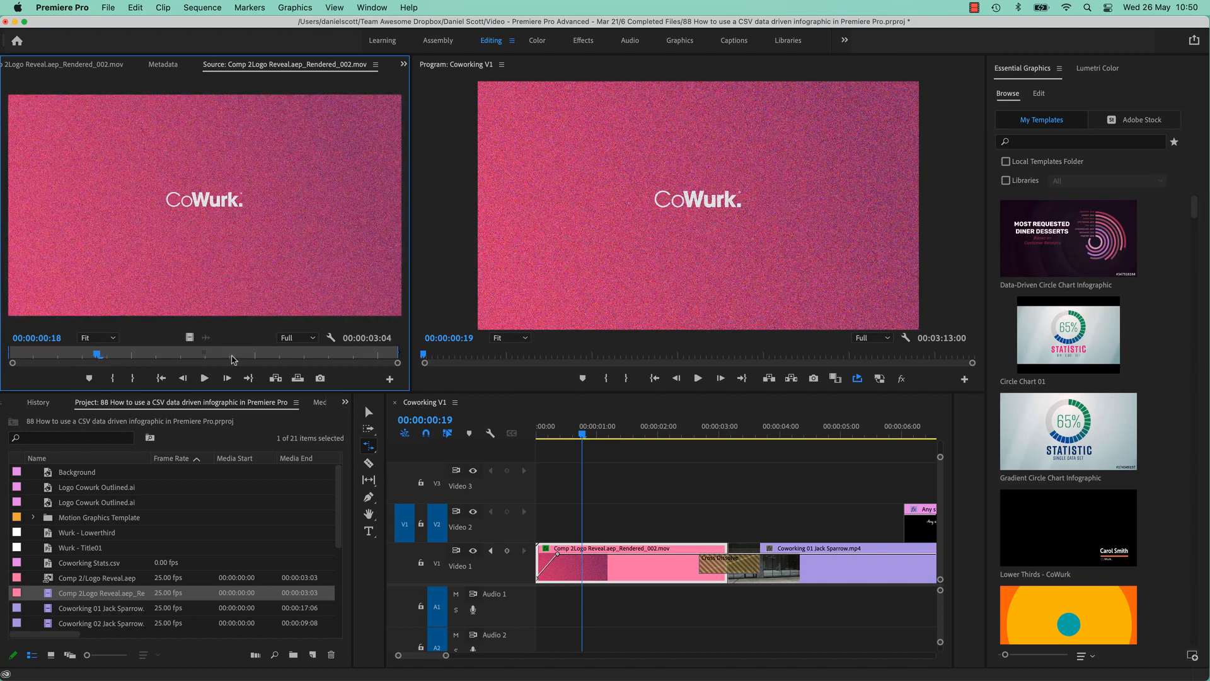